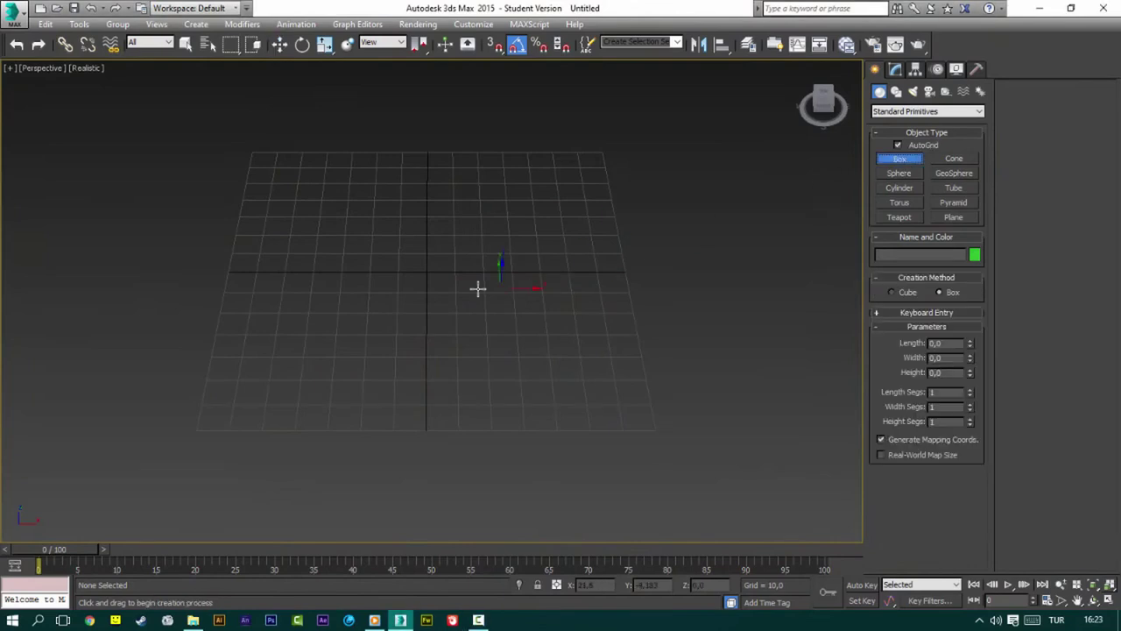
Step: Draw a new box on the grid
left_click_drag(417, 275, 478, 315)
left_click(538, 245)
key("w")
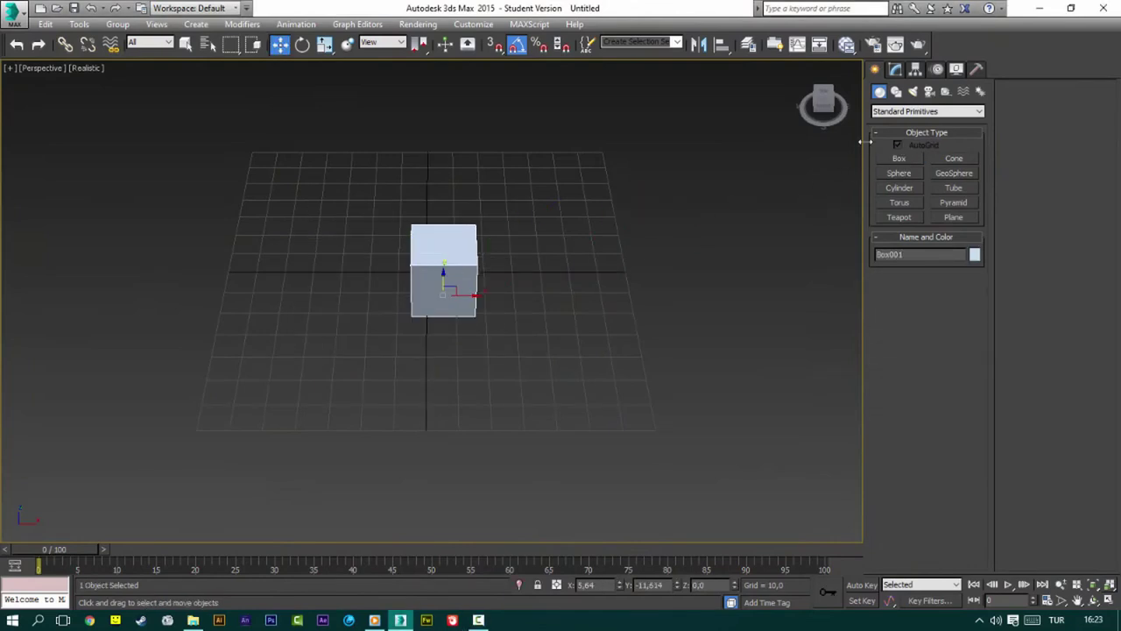
Step: Size the box to Length 30, Width 30, Height 35 with 5 height segments
left_click(895, 70)
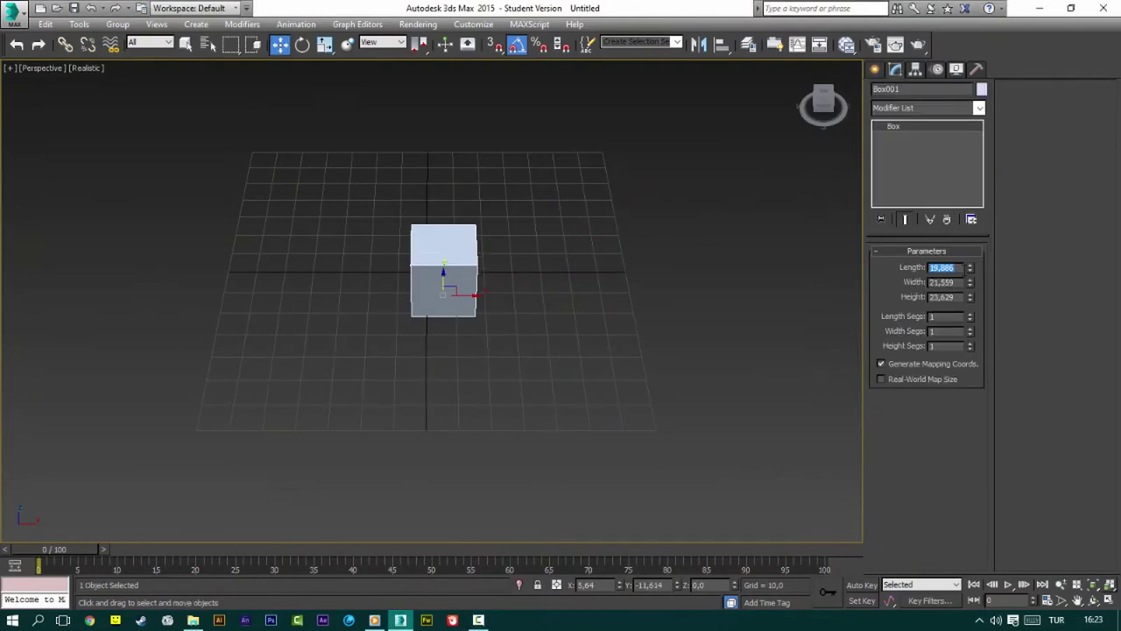
type("30")
key("Tab")
type("30")
key("Tab")
type("35")
key("Tab")
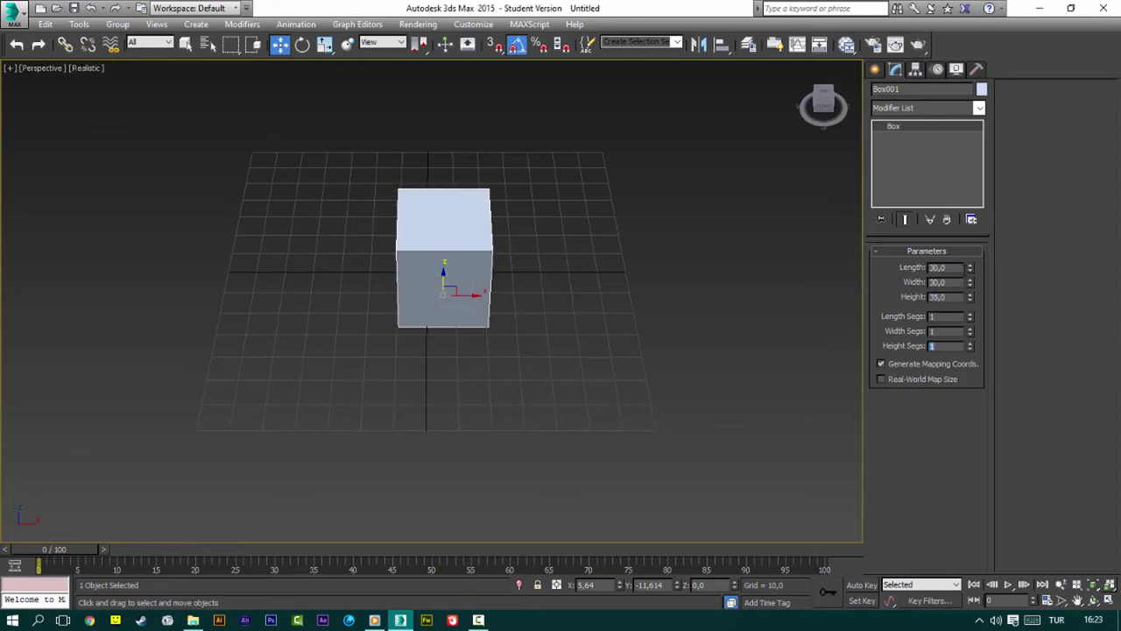
type("5")
key("Return")
middle_click_drag(402, 262, 447, 250, "alt")
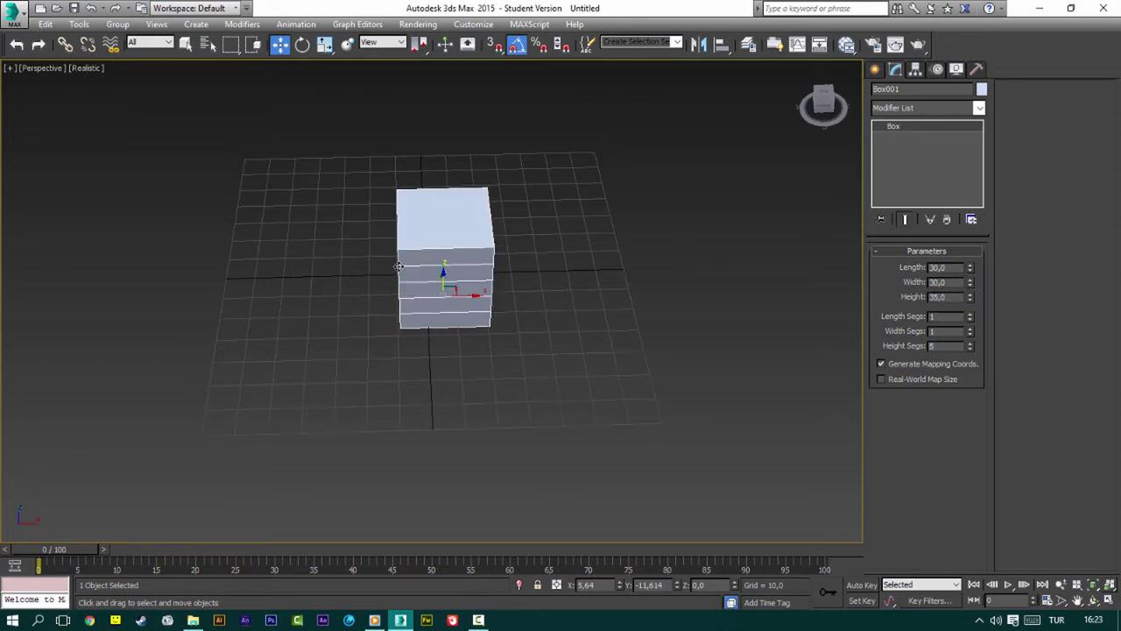
scroll(446, 250, "up", 3)
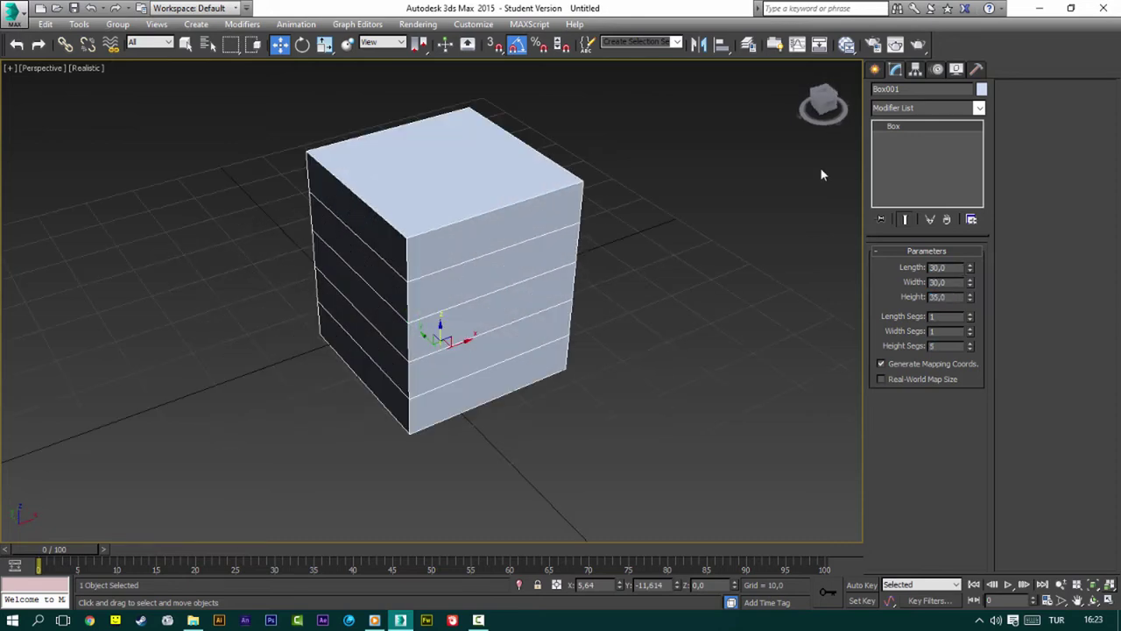
Step: Add an Edit Poly modifier and select the top and bottom rings of side polygons
left_click(885, 111)
left_click(907, 132)
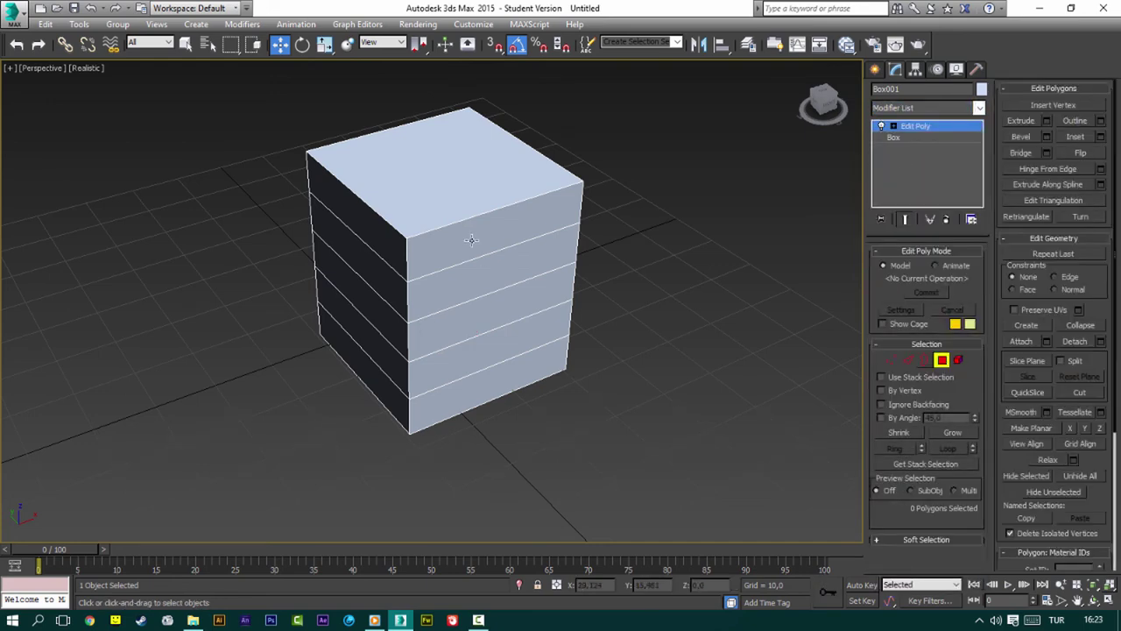
left_click(443, 246)
left_click(391, 250, "shift")
middle_click_drag(390, 250, 446, 295, "alt")
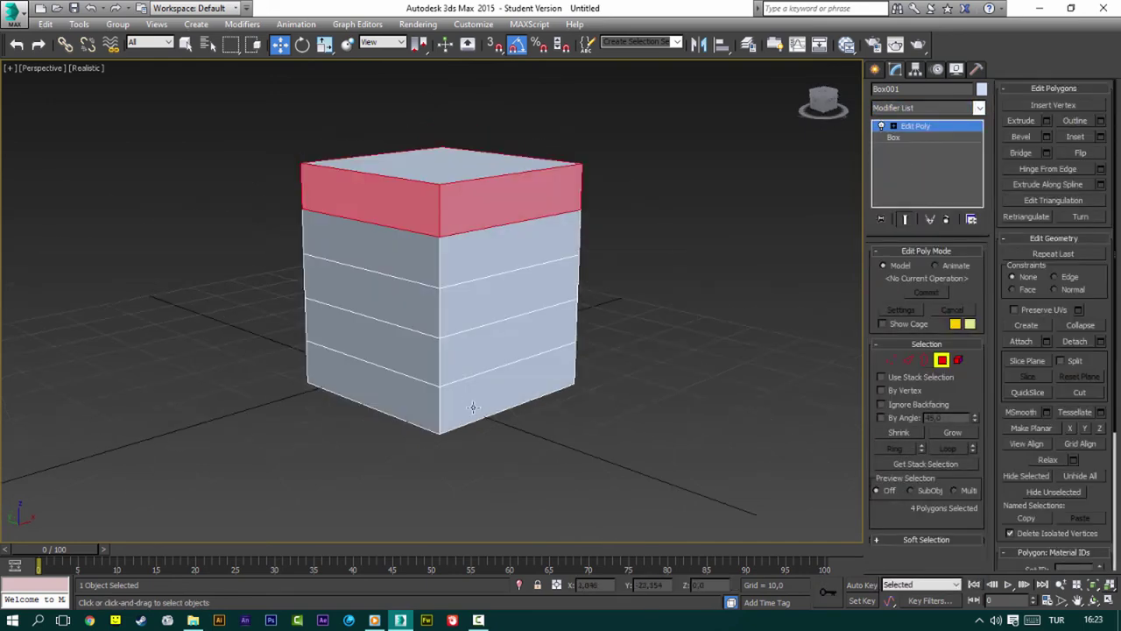
left_click(471, 408, "ctrl")
left_click(394, 394, "shift")
mouse_move(678, 305)
middle_mouse_down("alt")
mouse_move(655, 294)
mouse_move(672, 300)
middle_mouse_up("alt")
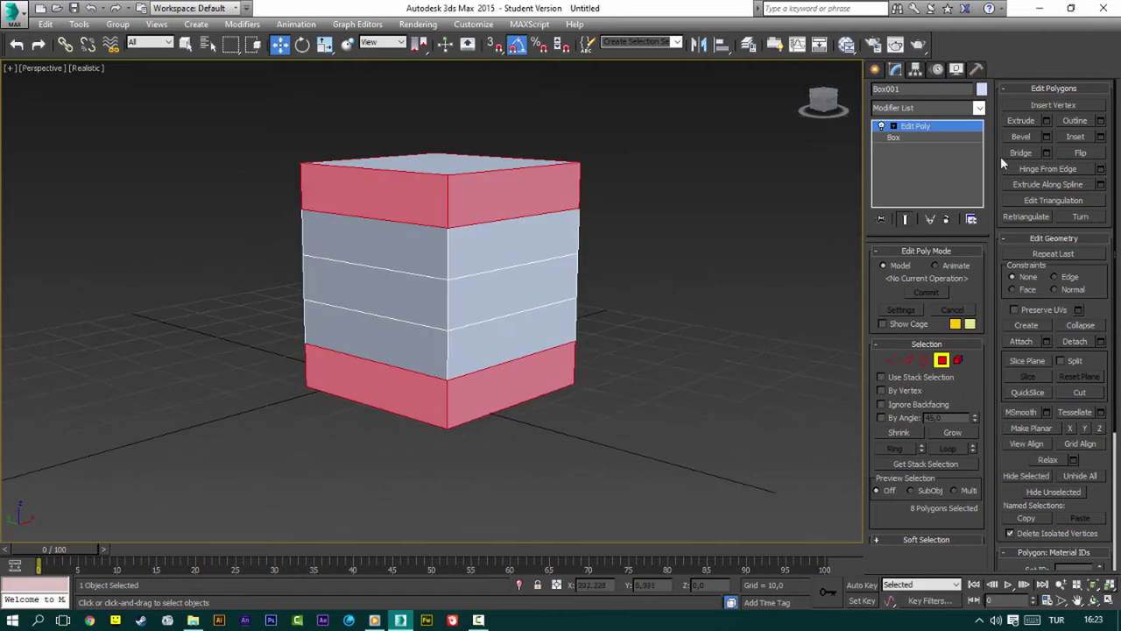
Step: Extrude the top and bottom side bands outward by 4
left_click(1046, 120)
left_click(442, 308)
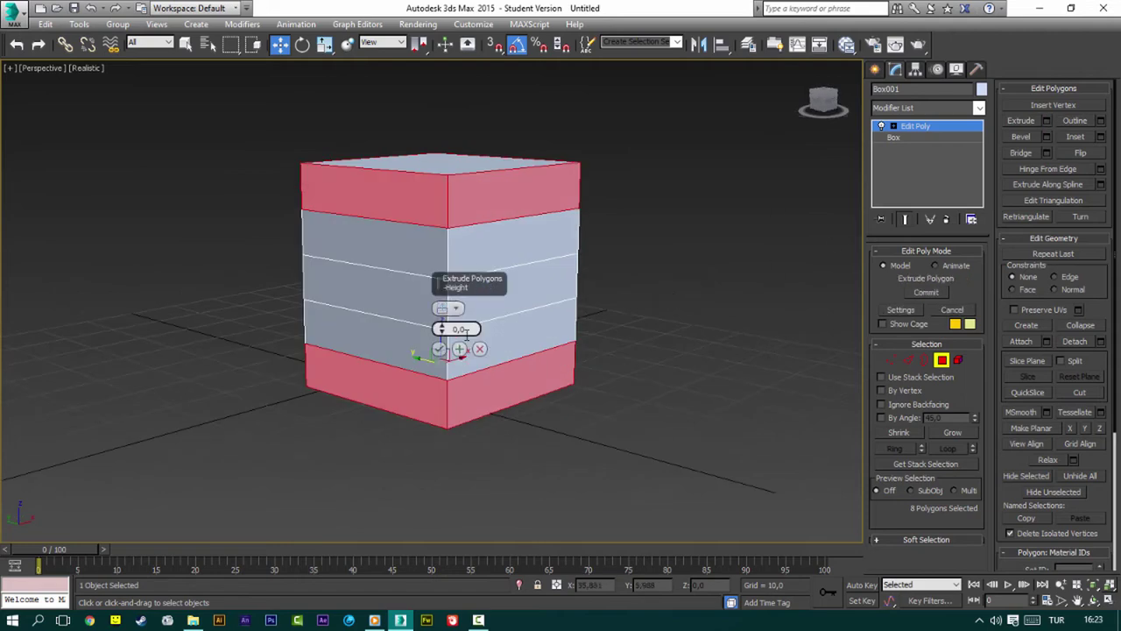
left_click_drag(464, 330, 464, 315)
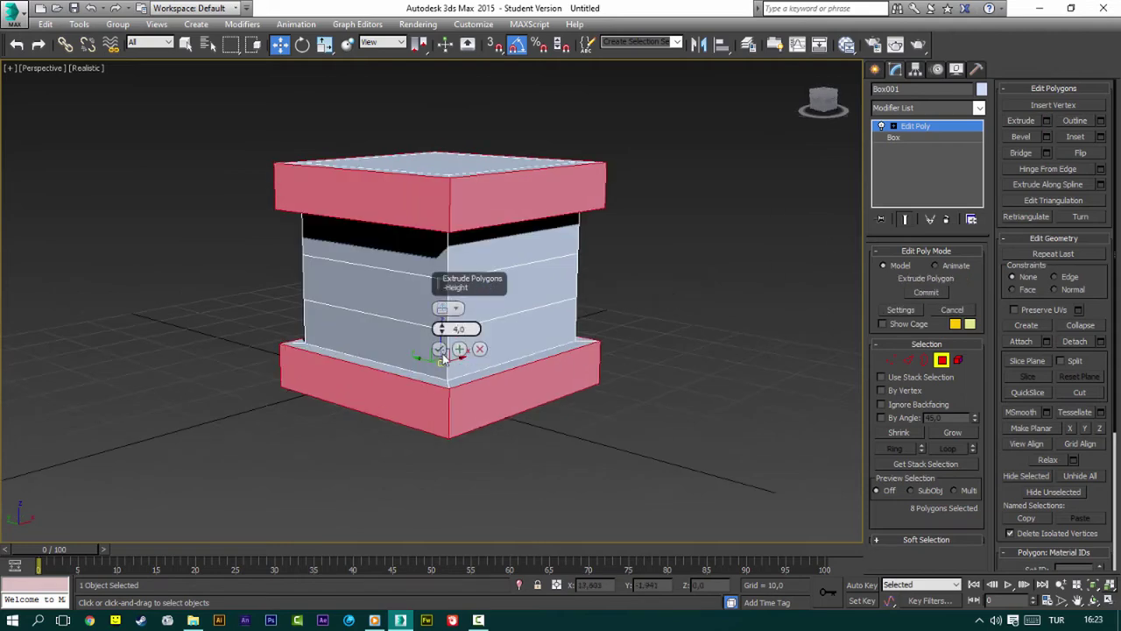
left_click(439, 348)
Step: Inset the box's top face by 2
middle_click_drag(443, 351, 464, 306, "alt")
left_click(522, 182)
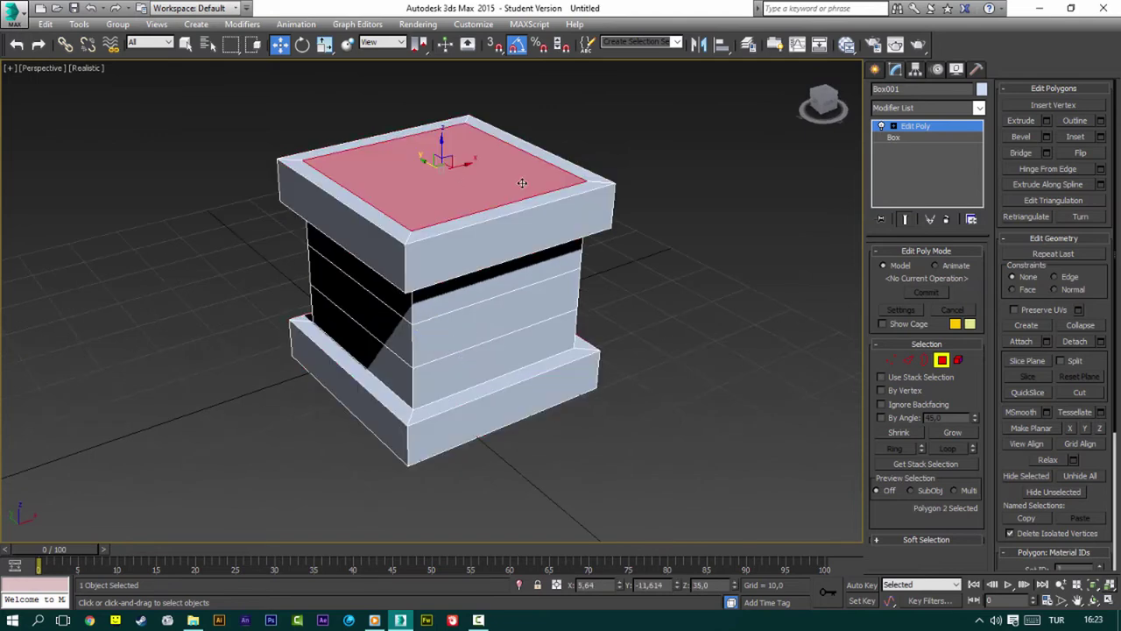
left_click(1100, 137)
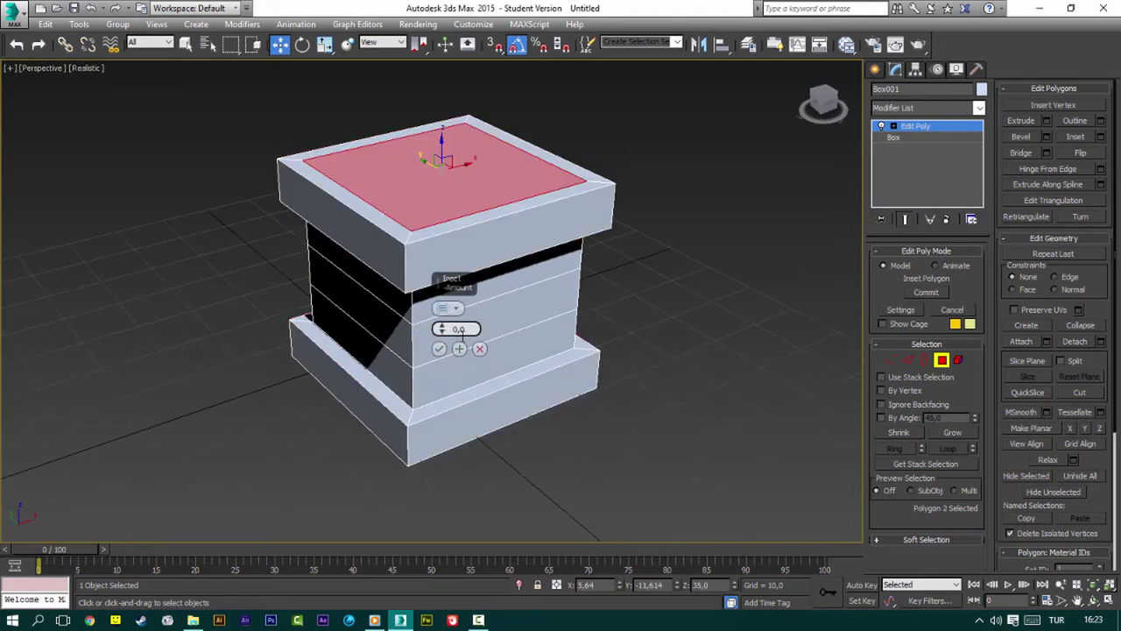
type("2")
left_click_drag(420, 330, 421, 331)
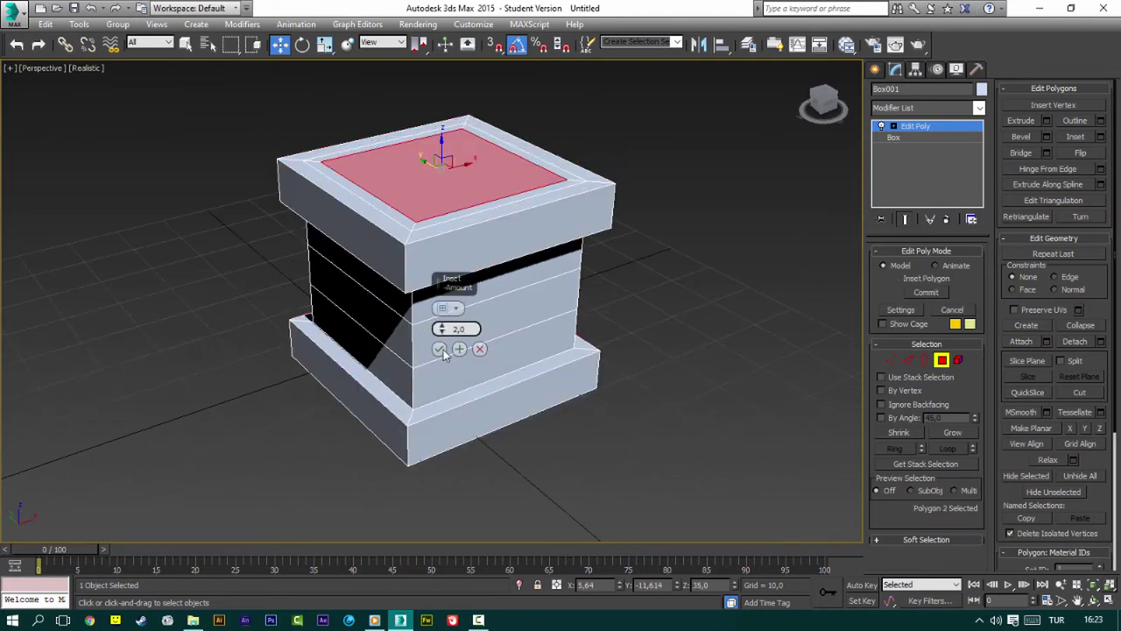
left_click(439, 349)
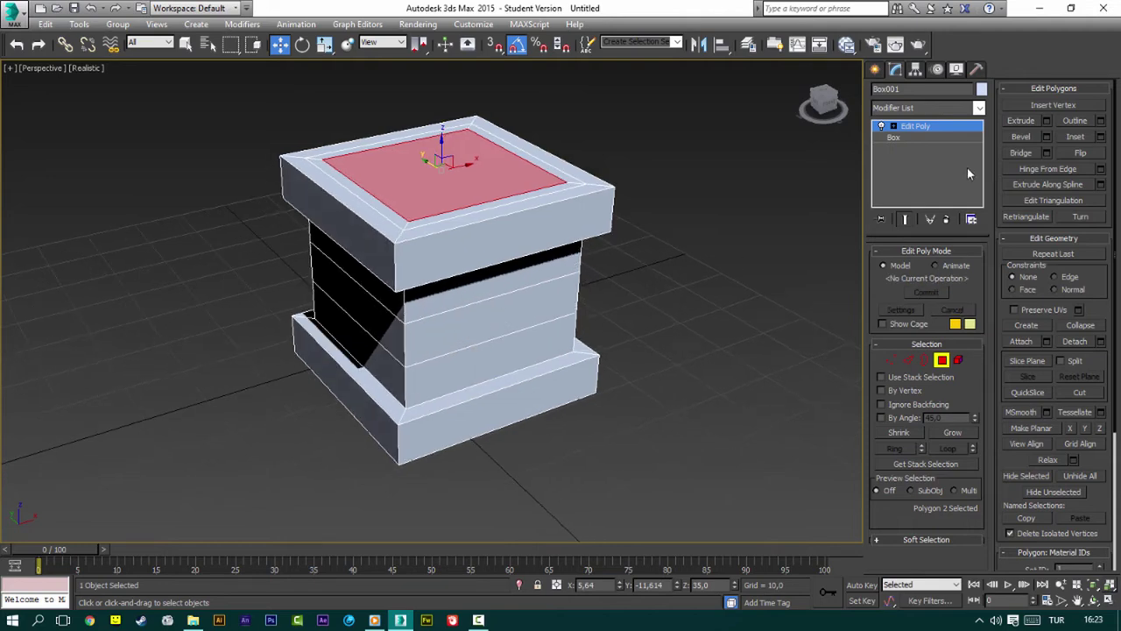
Step: Extrude the inset top face -30 to hollow out the well opening
left_click(1046, 121)
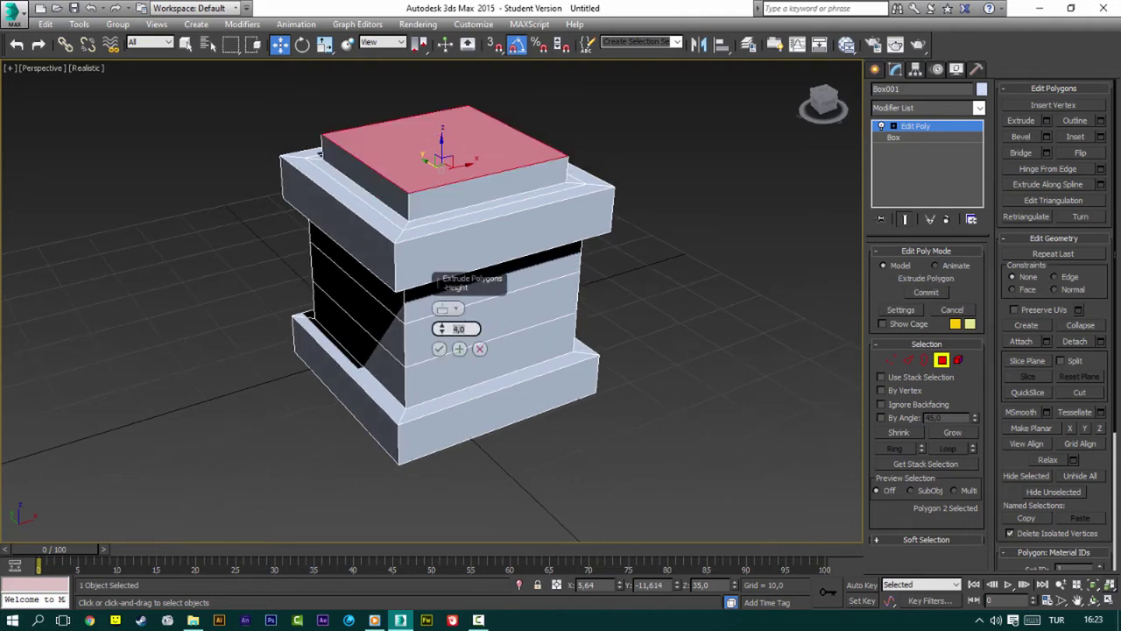
type("30")
key("Return")
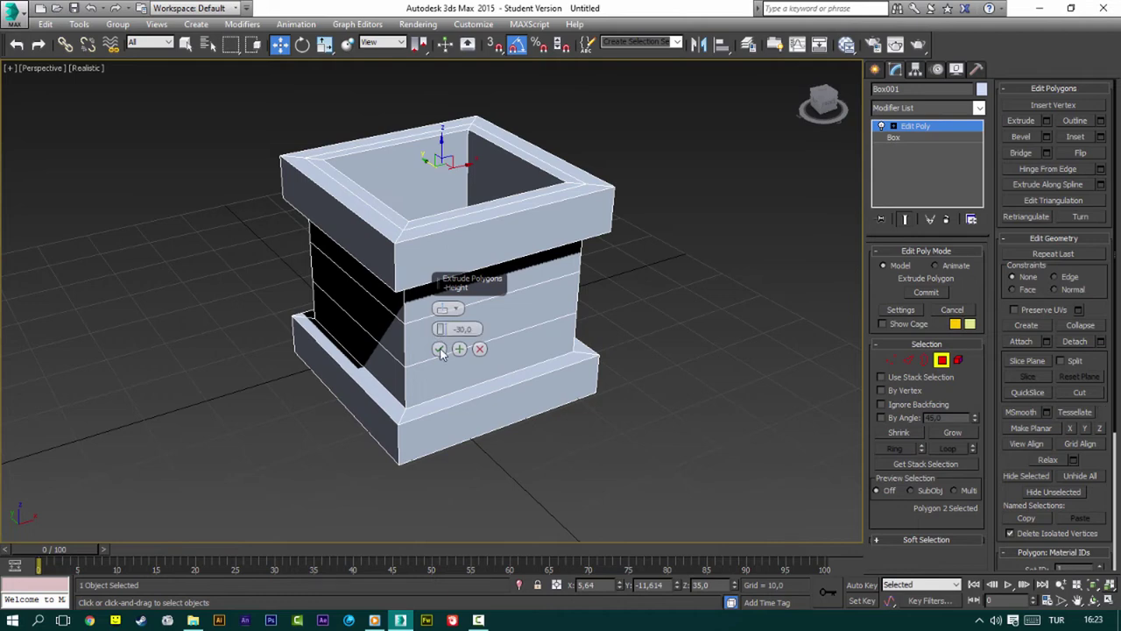
left_click(439, 349)
left_click(942, 359)
left_click(459, 374)
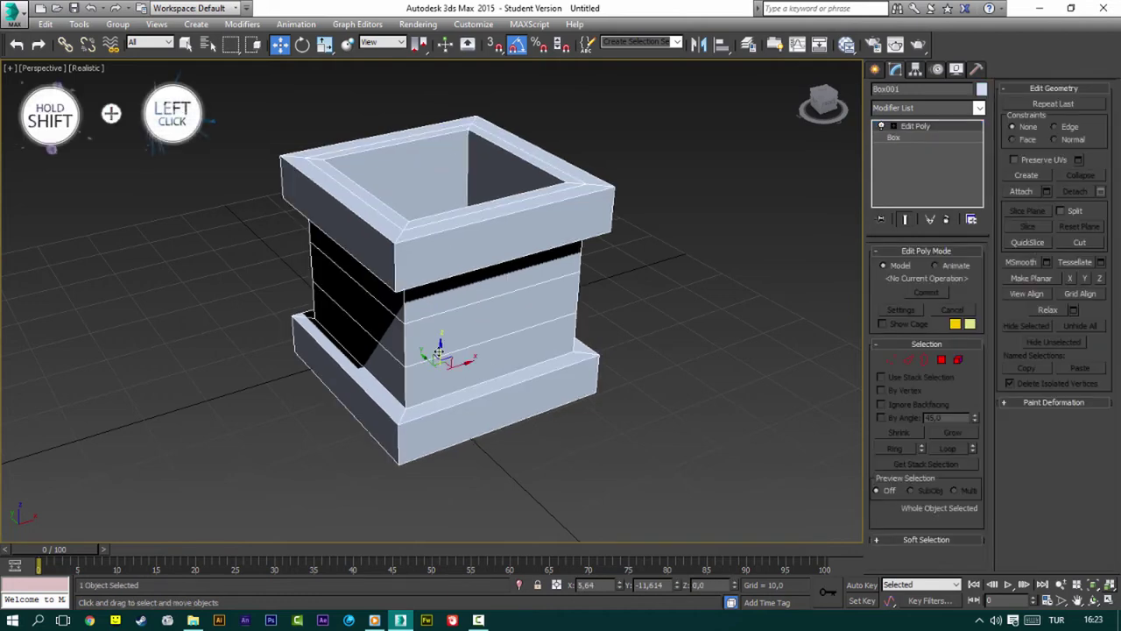
Step: Clone the well body upward and delete the copy's Edit Poly modifier
left_click_drag(458, 374, 457, 285, "shift")
left_click(561, 368)
right_click(916, 126)
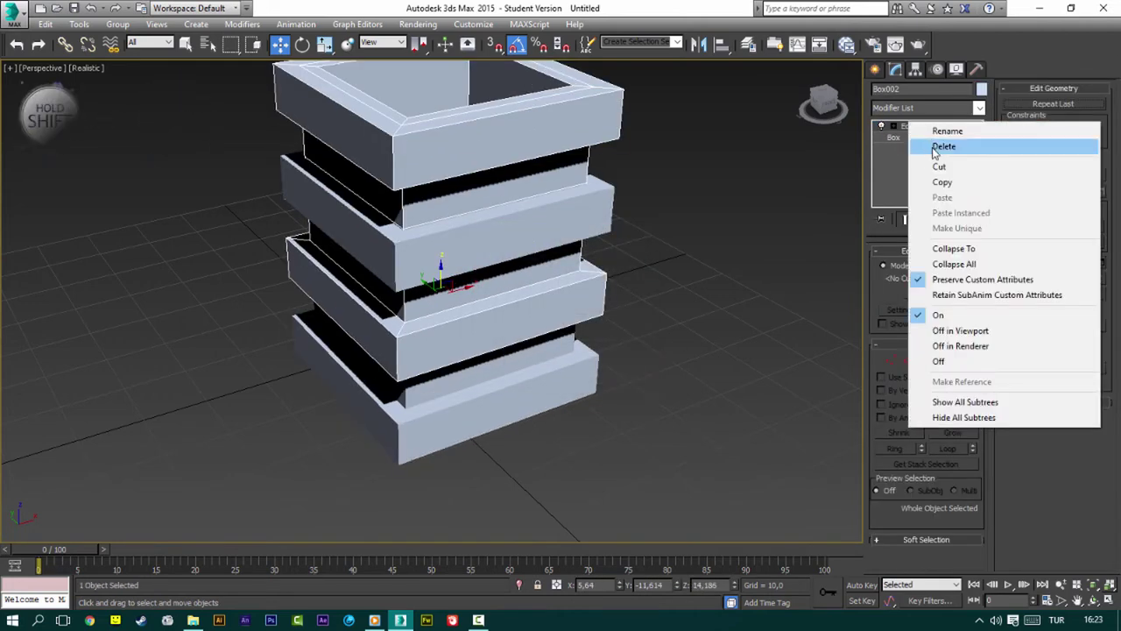
left_click(938, 146)
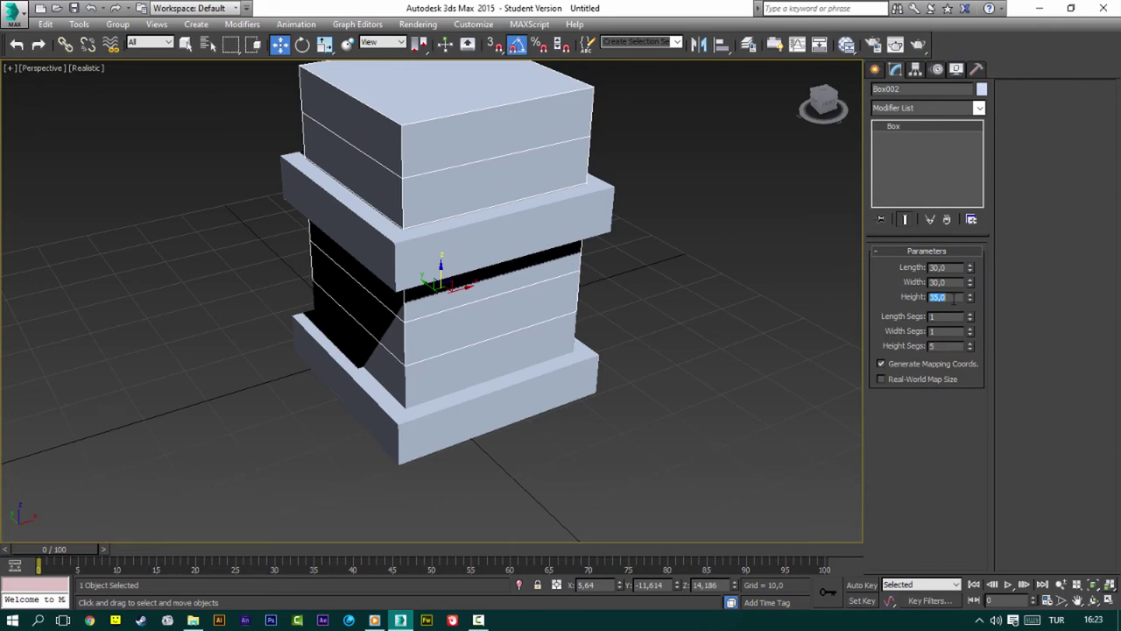
Step: Flatten the copy to height 0,25 and lift it into the well's top opening
type("5")
key("Return")
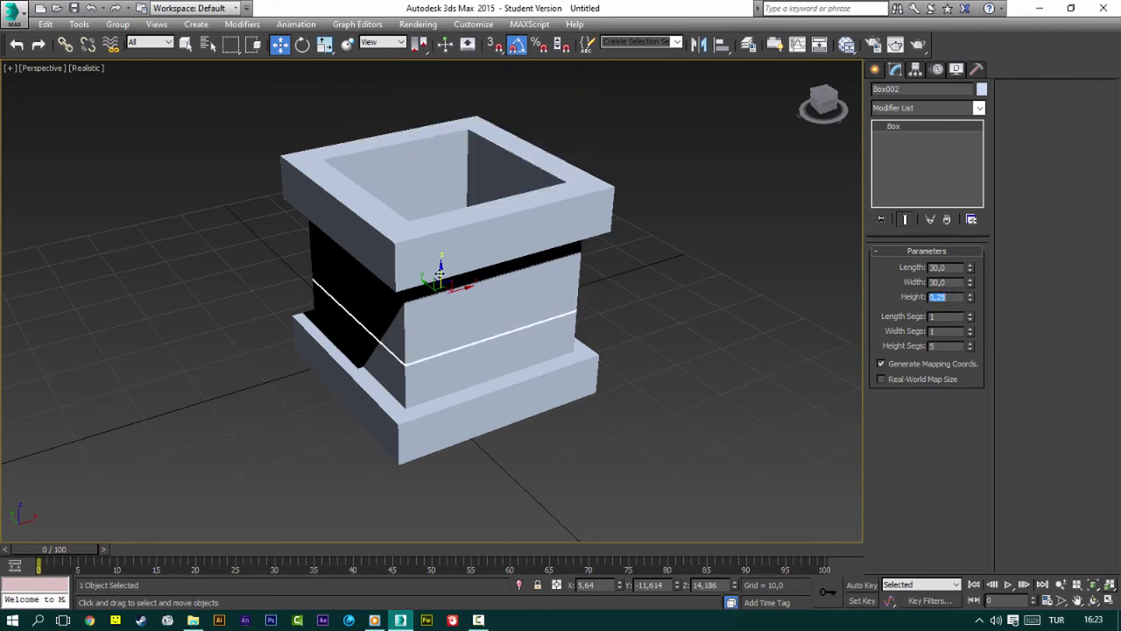
left_click_drag(439, 275, 453, 175)
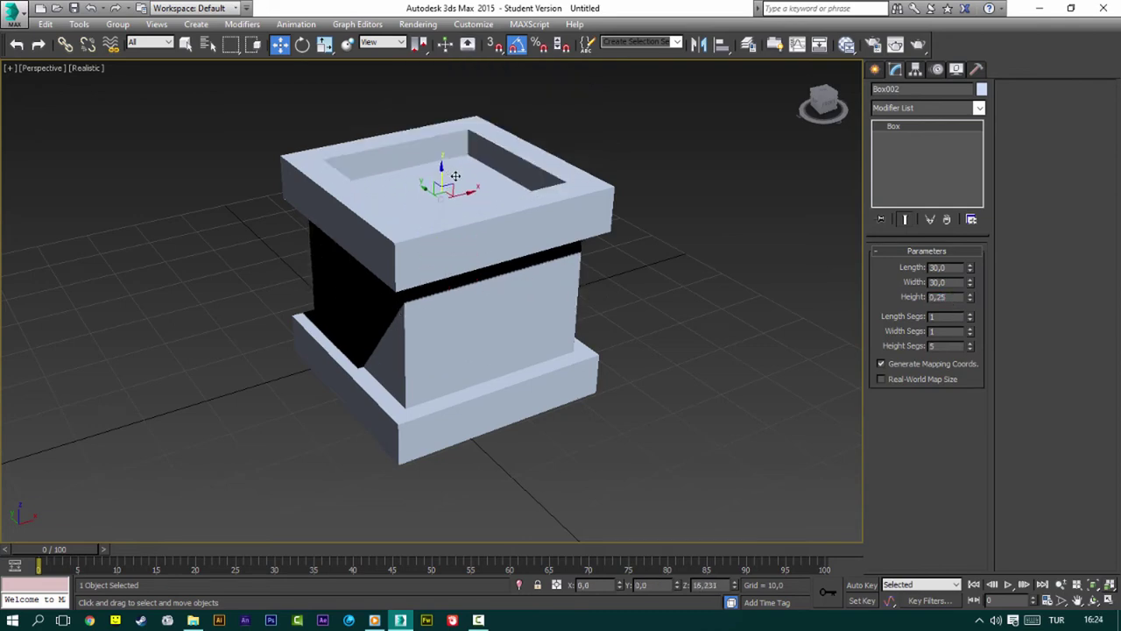
left_click(665, 184)
mouse_move(666, 184)
middle_mouse_down("alt")
mouse_move(742, 202)
mouse_move(646, 378)
middle_mouse_up("alt")
left_click(874, 69)
left_click_drag(162, 85, 163, 86)
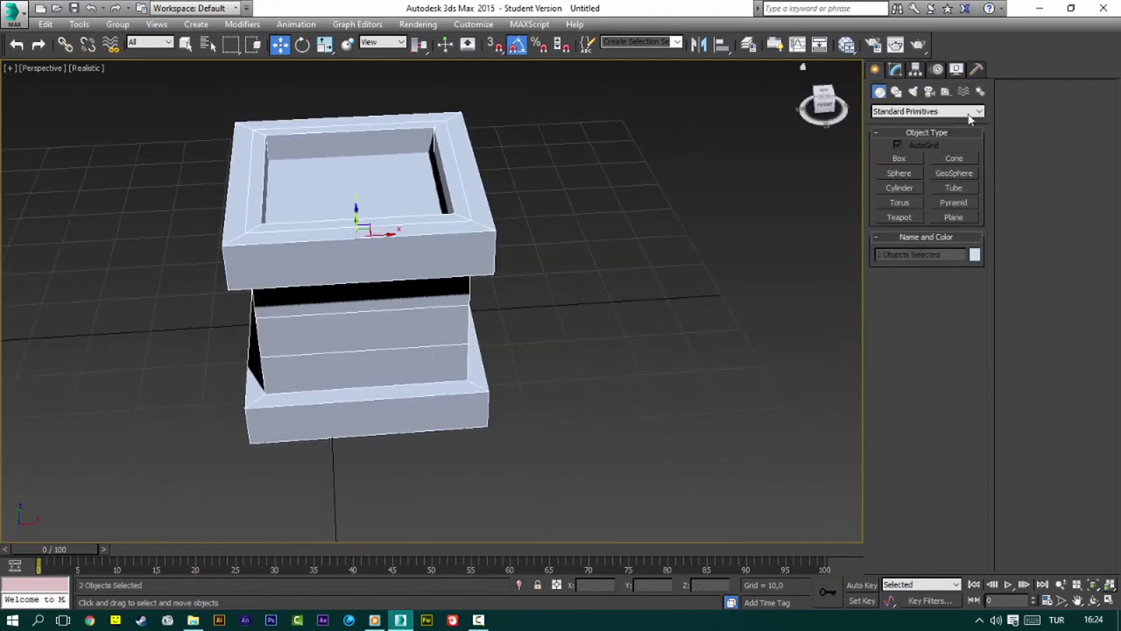
Step: Colour the well body and inner slab grey
left_click(974, 254)
left_click(606, 165)
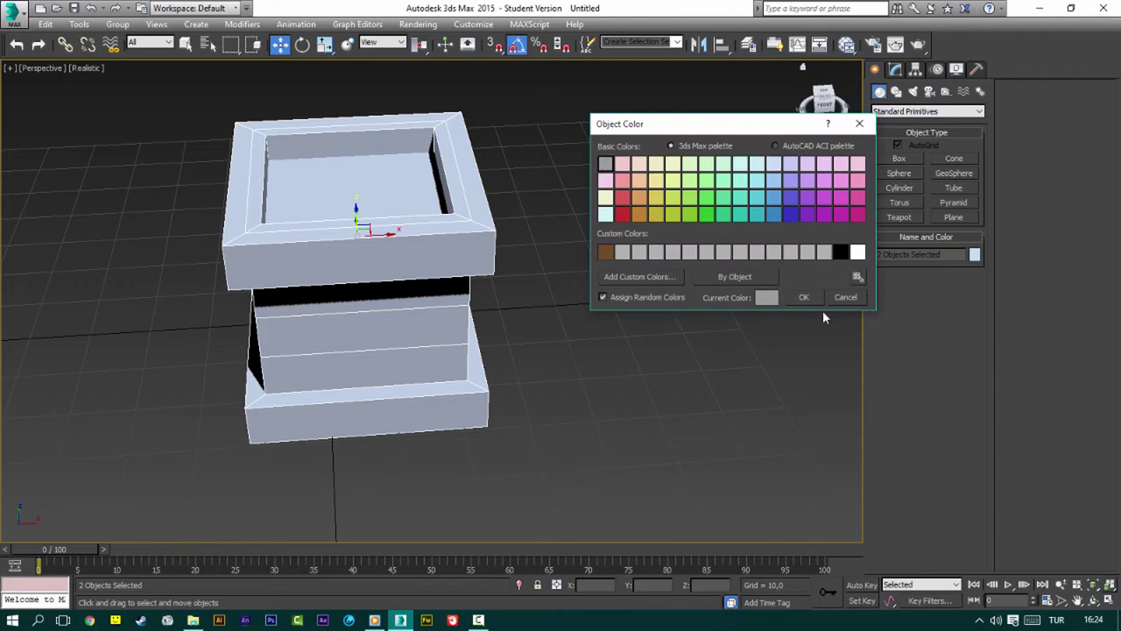
left_click(796, 296)
middle_click_drag(679, 304, 854, 105, "alt")
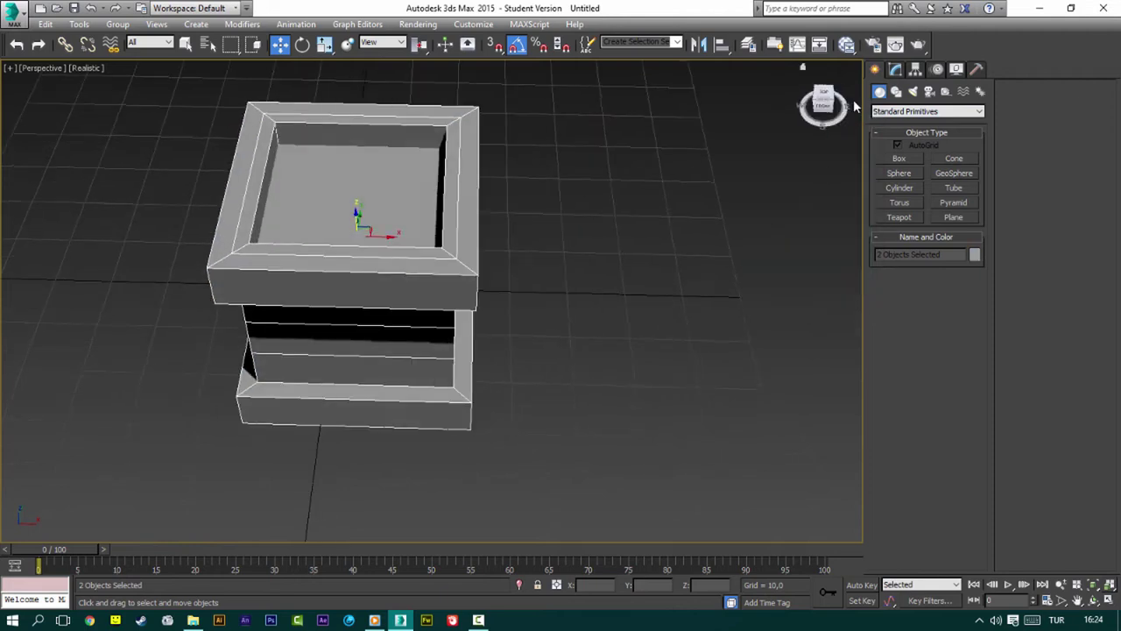
Step: Draw a small new box on top of the well
left_click(894, 163)
scroll(569, 219, "up", 3)
scroll(389, 228, "up", 2)
left_click_drag(386, 230, 382, 259)
scroll(382, 259, "up", 1)
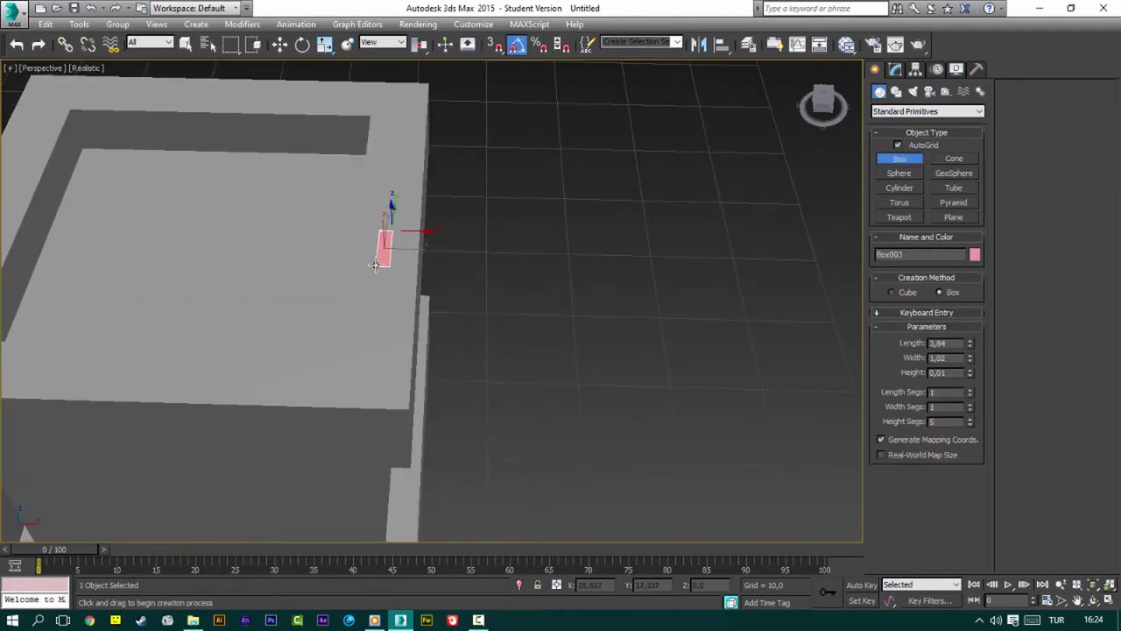
left_click(416, 103)
key("w")
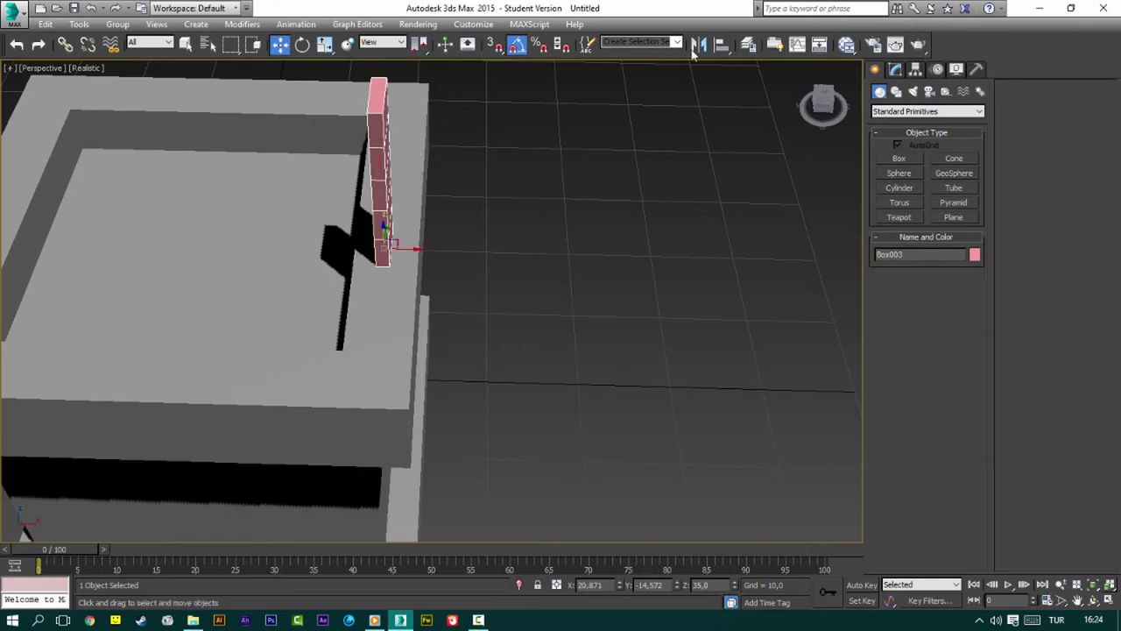
Step: Size the post to Length 2, Width 1,5, Height 30
left_click(895, 68)
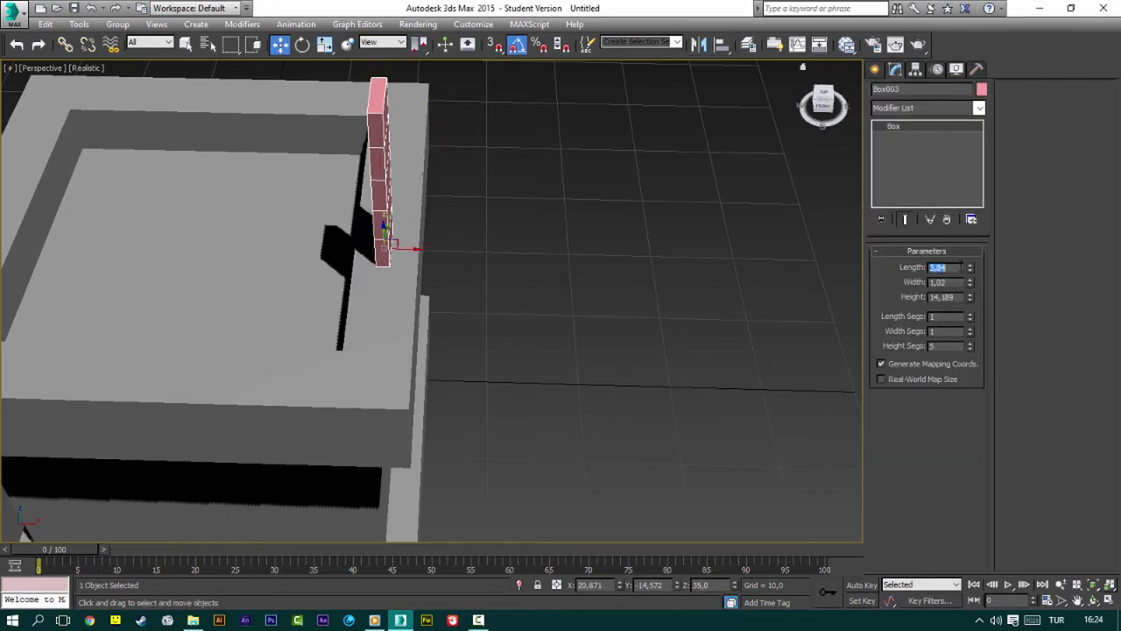
type("2")
key("Tab")
type("1,5")
key("Tab")
type("30")
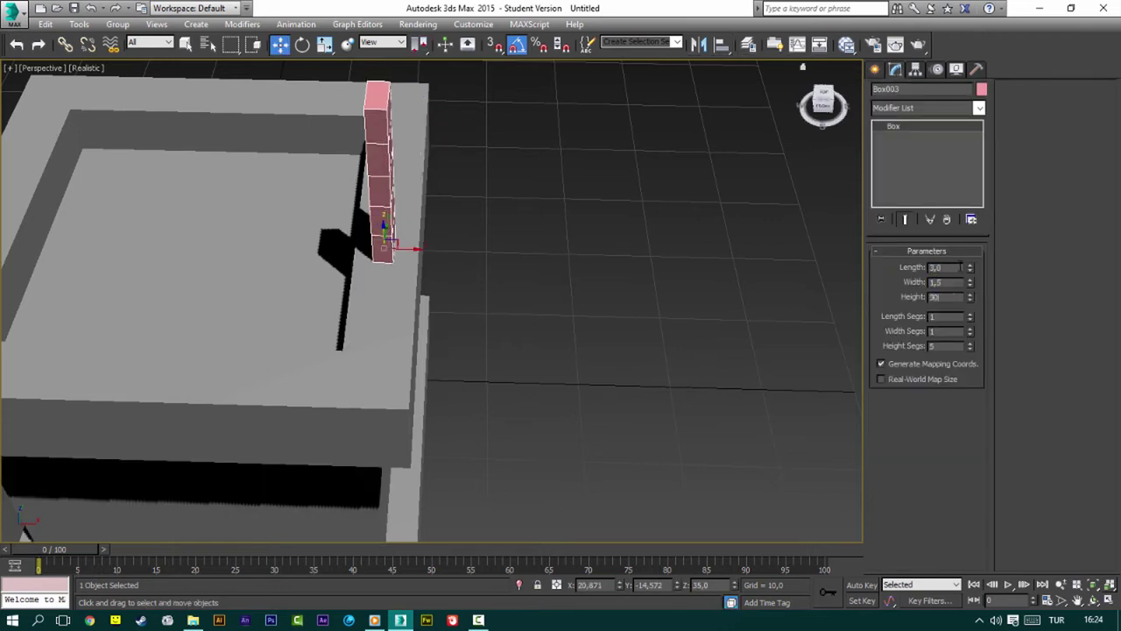
key("Return")
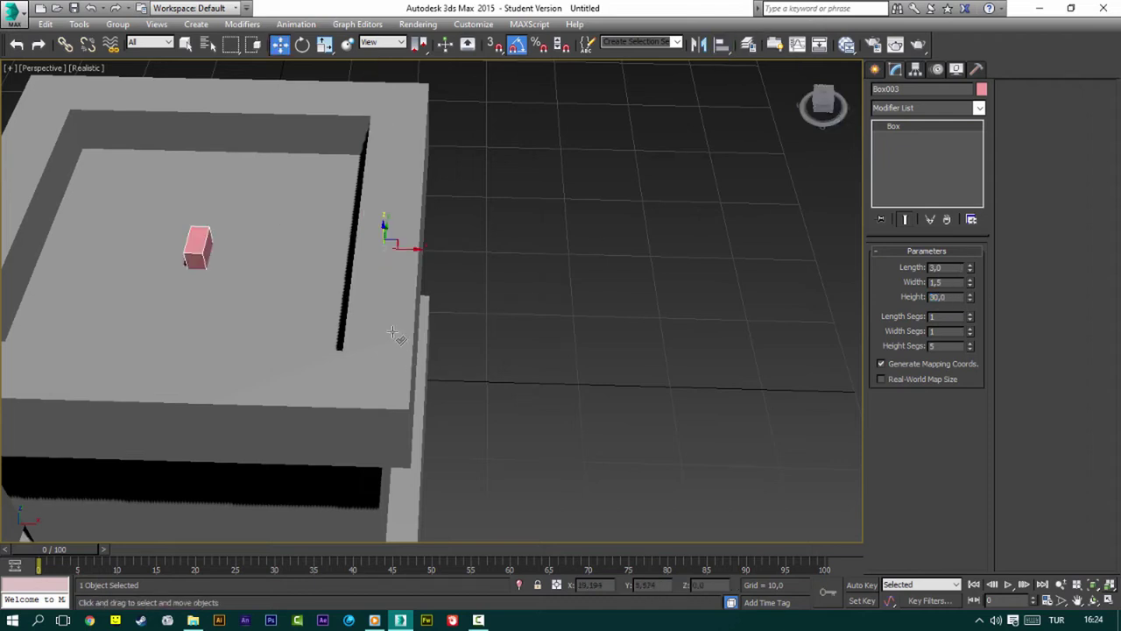
Step: Align the post to the well and move it along X to the rim
left_click(393, 331)
left_click(563, 493)
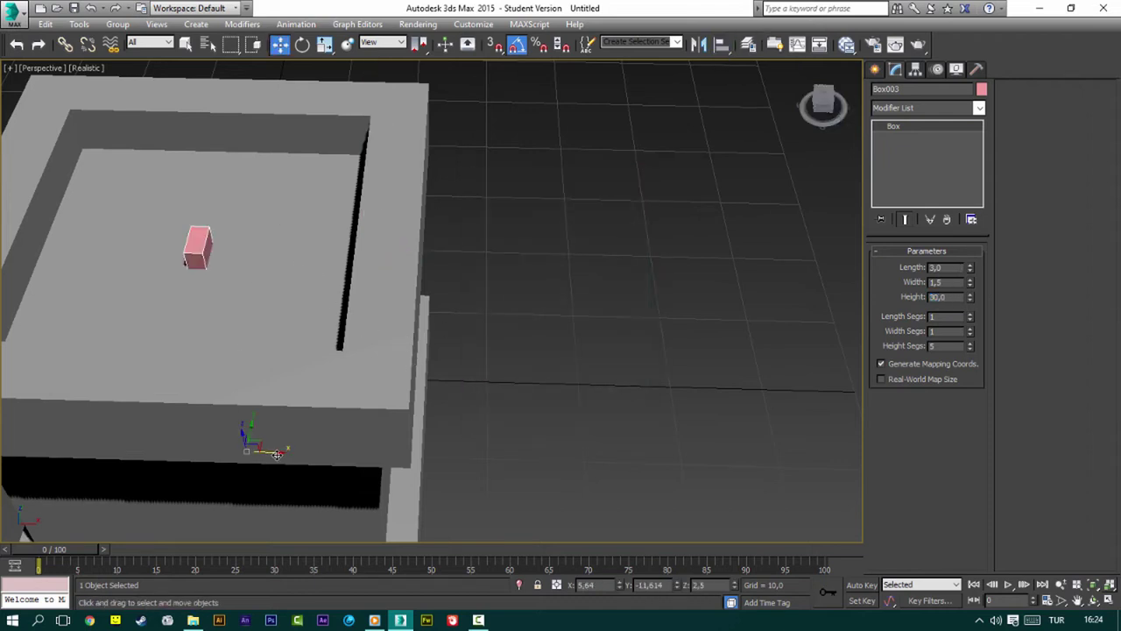
left_click_drag(276, 454, 393, 444)
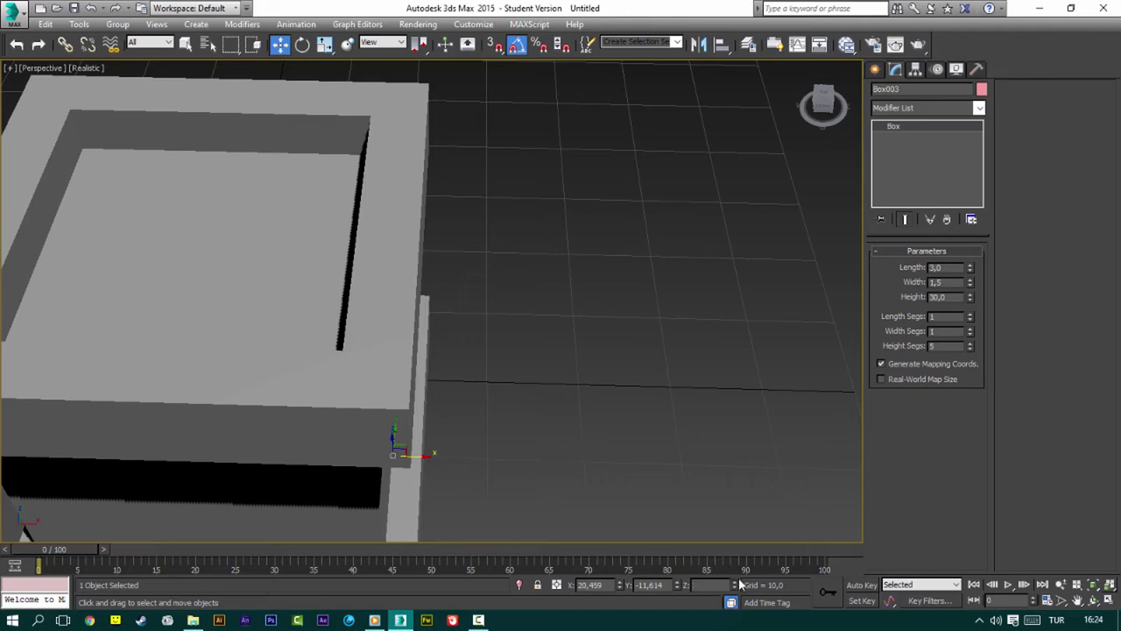
Step: Settle the post on the base and copy it to the opposite side
mouse_move(740, 584)
left_mouse_down()
mouse_move(759, 388)
mouse_move(753, 115)
mouse_move(756, 223)
mouse_move(443, 215)
left_mouse_up()
middle_click_drag(443, 216, 462, 227, "alt")
left_click_drag(412, 204, 415, 204)
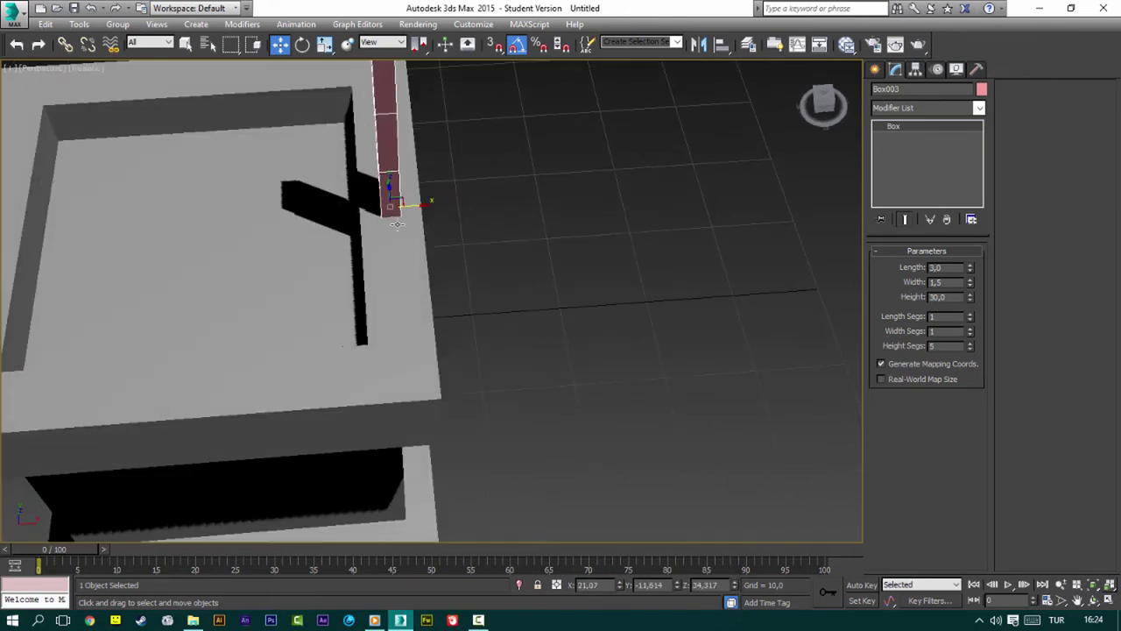
scroll(667, 297, "down", 5)
left_click_drag(683, 290, 291, 324, "shift")
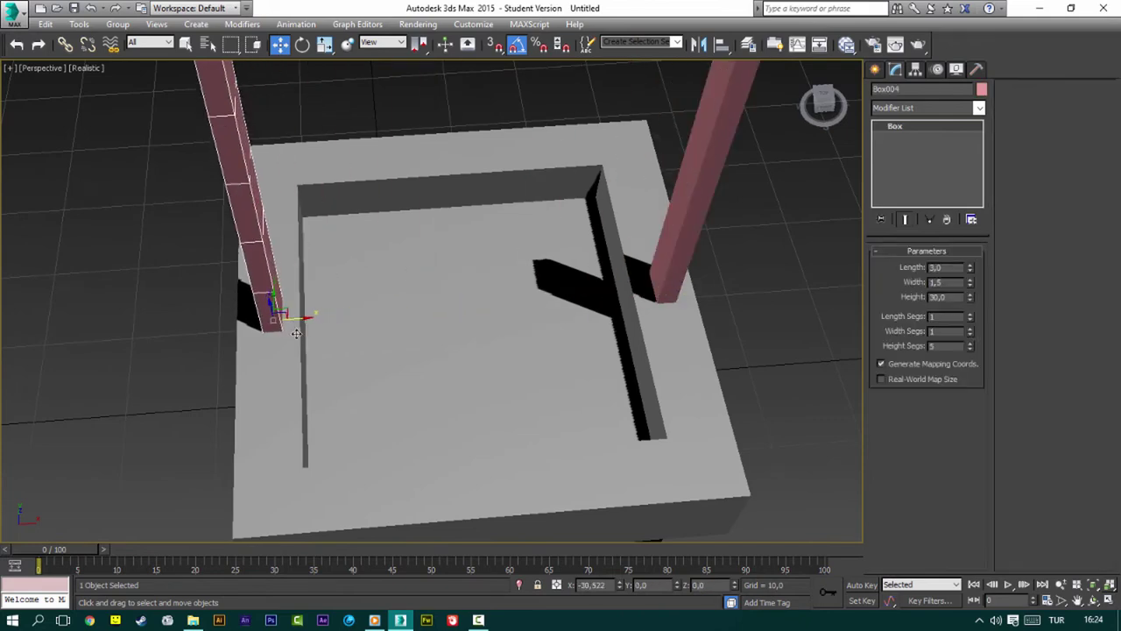
left_click(561, 371)
middle_click_drag(568, 370, 313, 411, "alt")
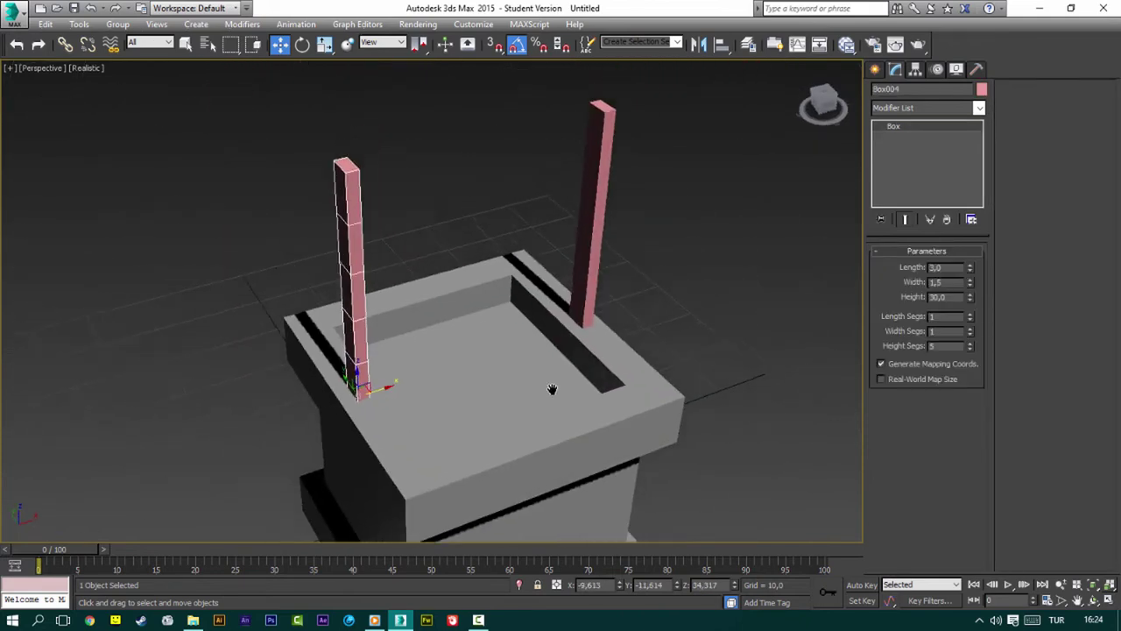
Step: Rotate-copy a post across the base and resize it to a Length 30, Height 41 panel
key("e")
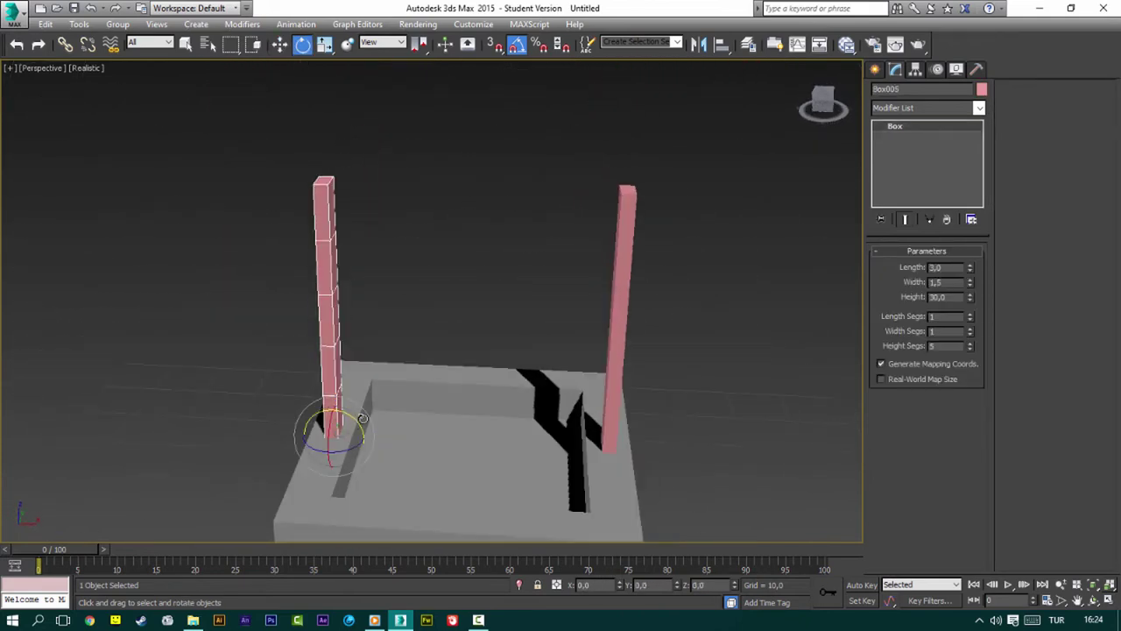
left_click_drag(359, 421, 423, 452, "shift")
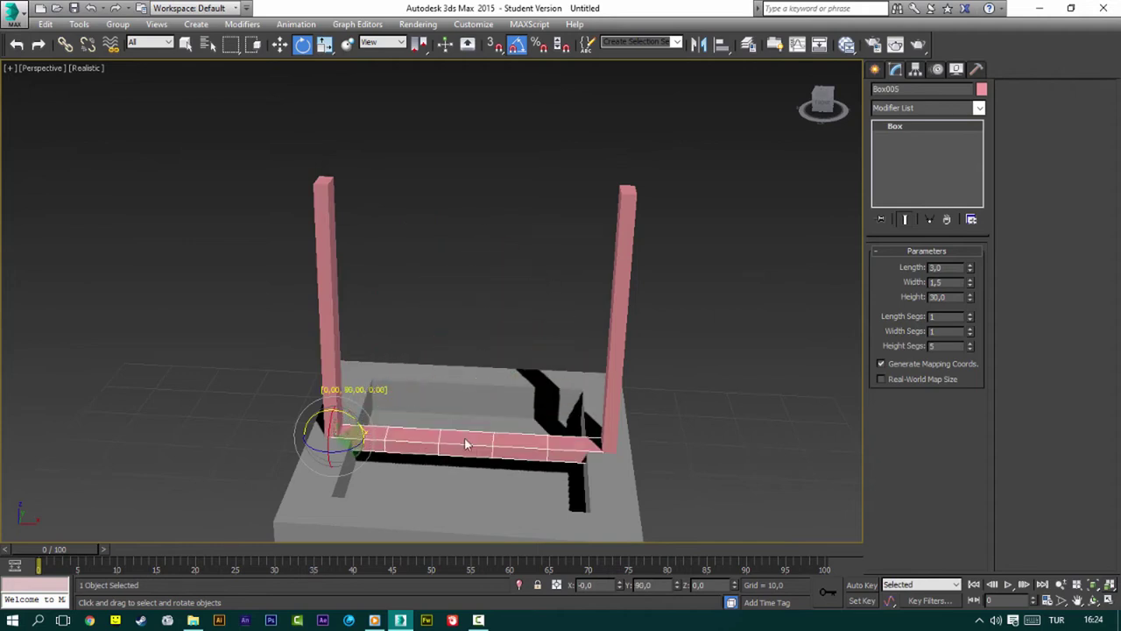
left_click(565, 370)
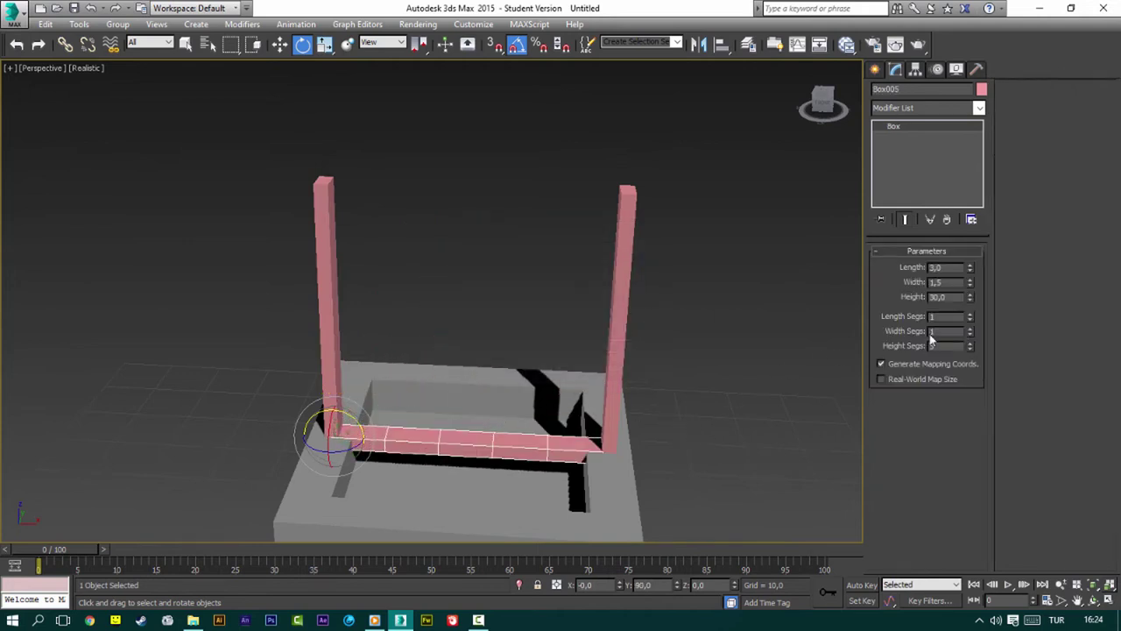
type("30")
key("Return")
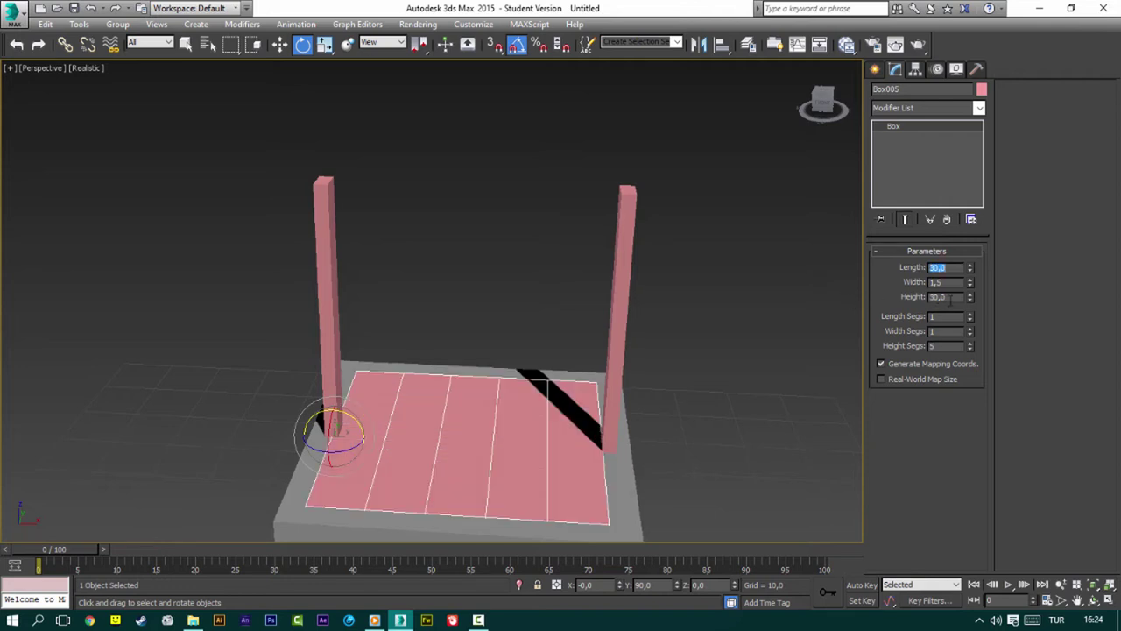
type("4")
key("Return")
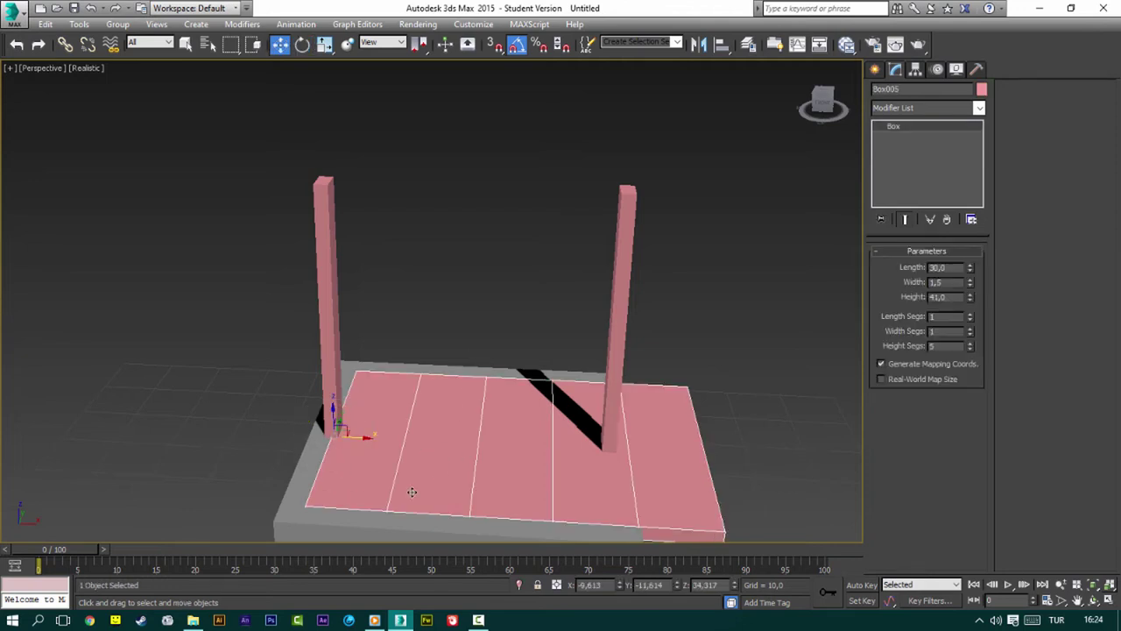
Step: Raise the panel onto the tops of the posts using the front and side views
key("w")
key("l")
scroll(424, 429, "down", 3)
scroll(427, 429, "down", 2)
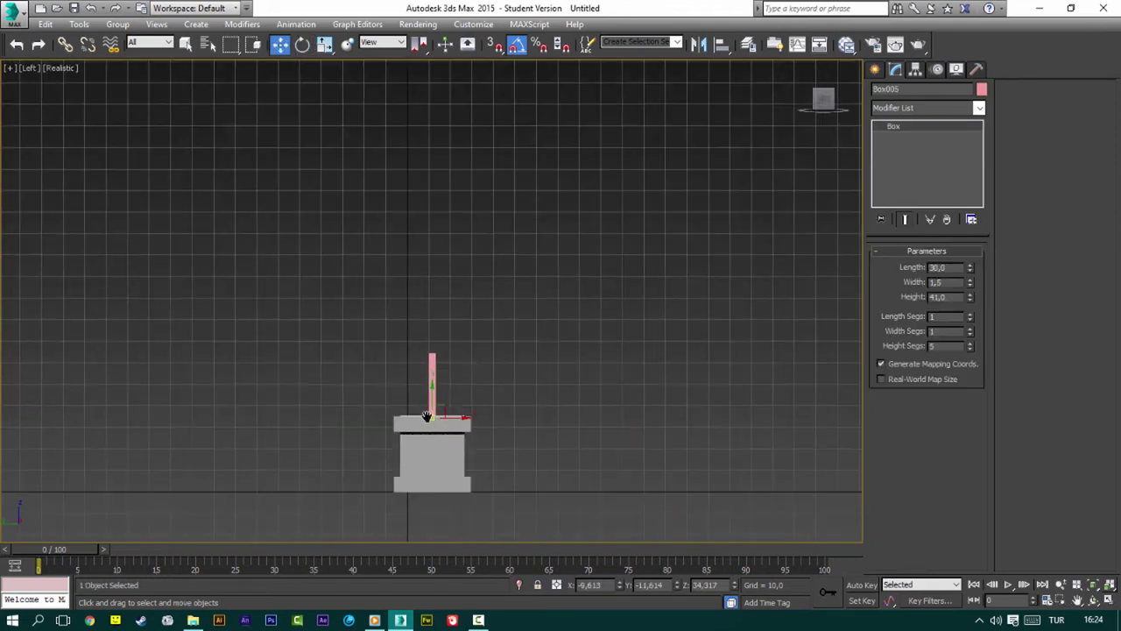
key("f")
scroll(348, 377, "up", 3)
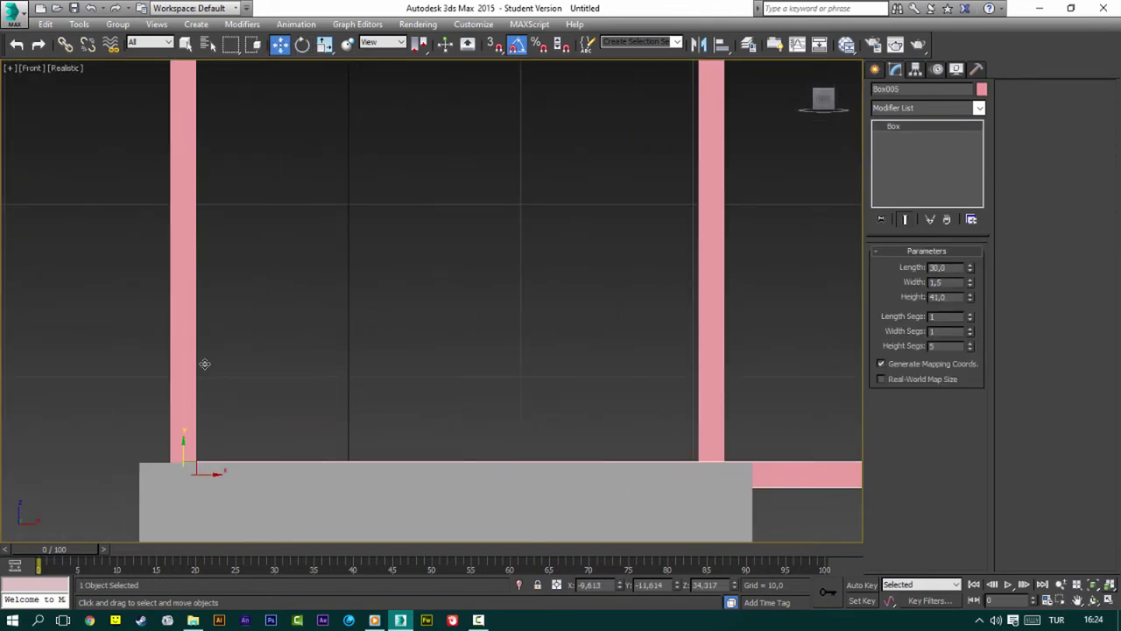
left_click_drag(188, 464, 312, 231)
scroll(177, 352, "down", 2)
mouse_move(150, 332)
left_mouse_down()
mouse_move(150, 139)
mouse_move(123, 171)
left_mouse_up()
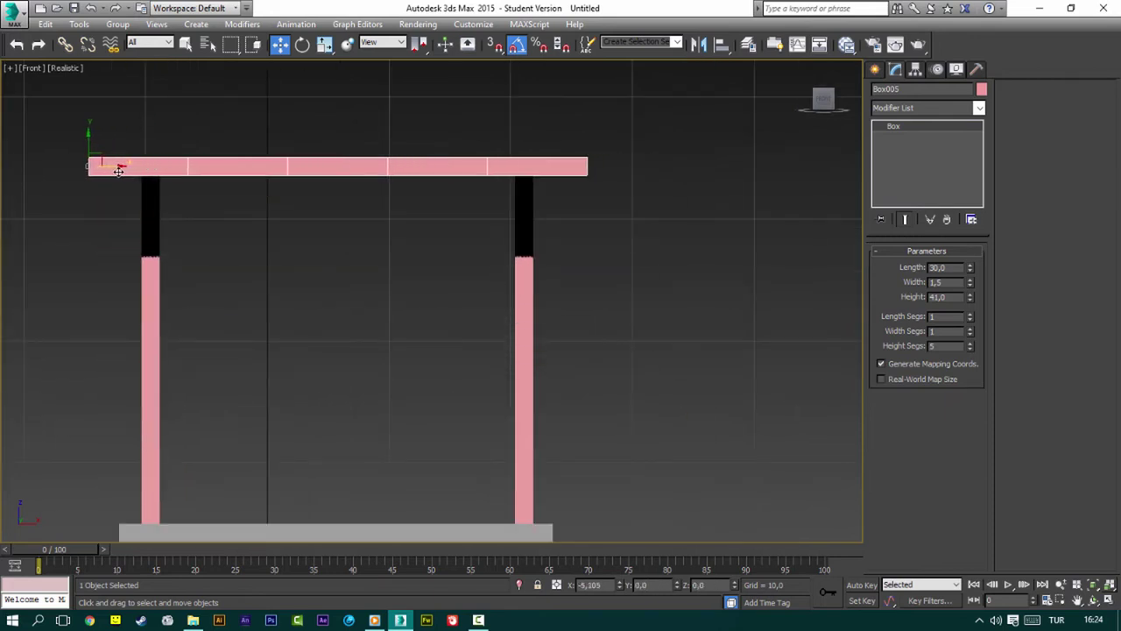
key("p")
Step: Tilt the panel in side view so it slopes like a roof
scroll(289, 273, "down", 3)
middle_click_drag(296, 280, 410, 290, "alt")
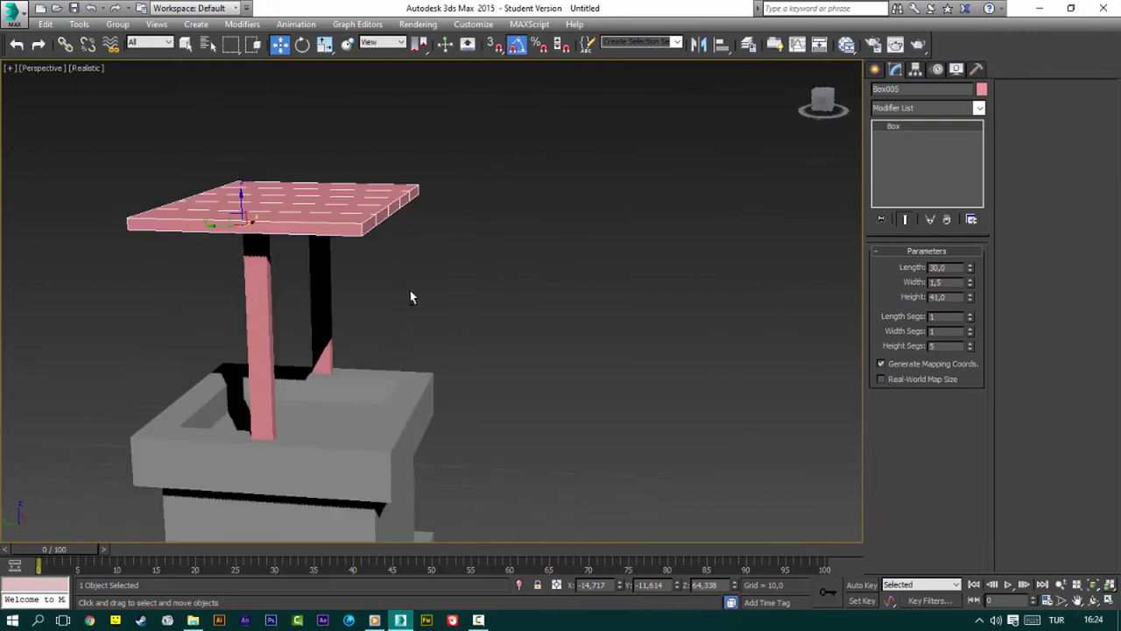
key("l")
scroll(433, 366, "up", 3)
scroll(433, 366, "up", 3)
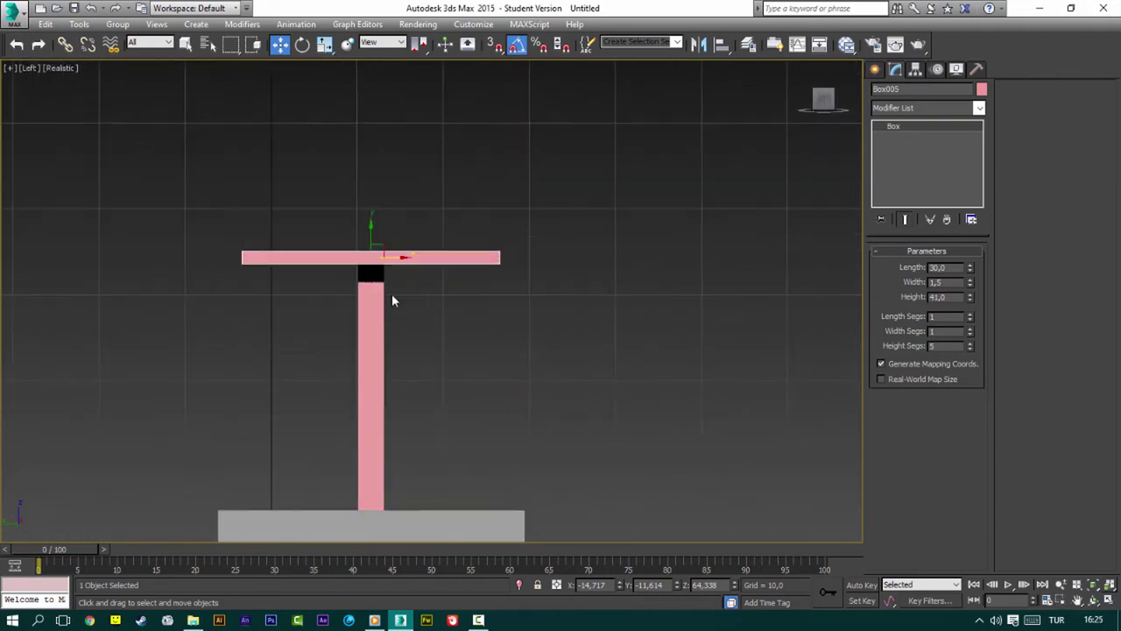
scroll(393, 300, "up", 2)
key("e")
mouse_move(390, 214)
left_mouse_down()
mouse_move(400, 242)
mouse_move(535, 358)
mouse_move(520, 351)
mouse_move(595, 383)
left_mouse_up()
key("w")
Step: Rotate-copy the roof panel and place the copy left of the post to form a gable
key("e")
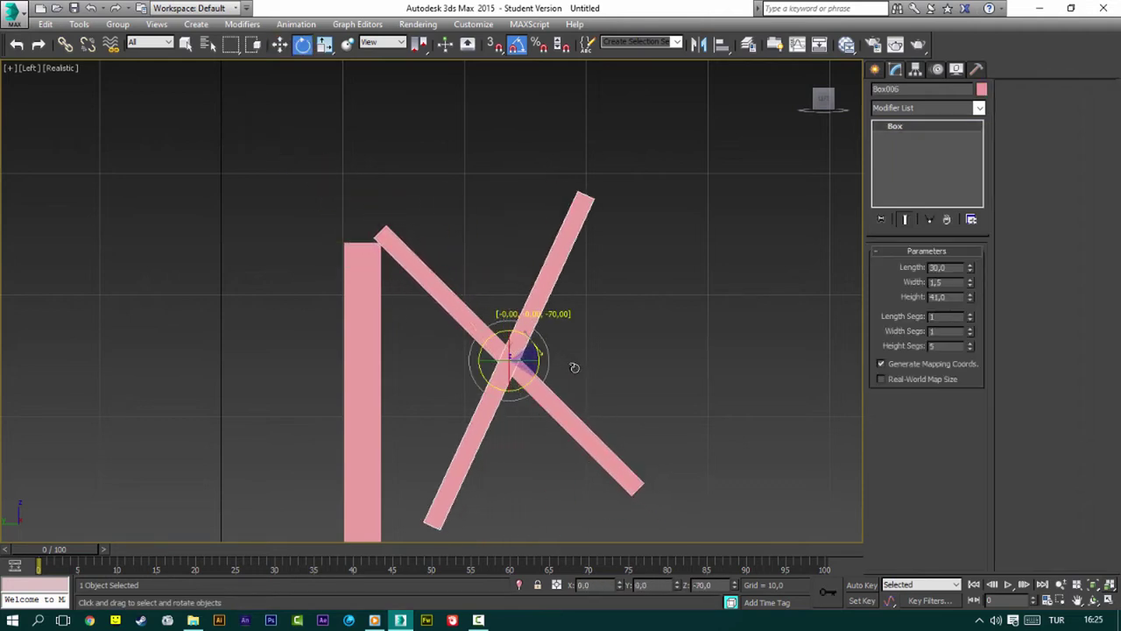
left_click(561, 369)
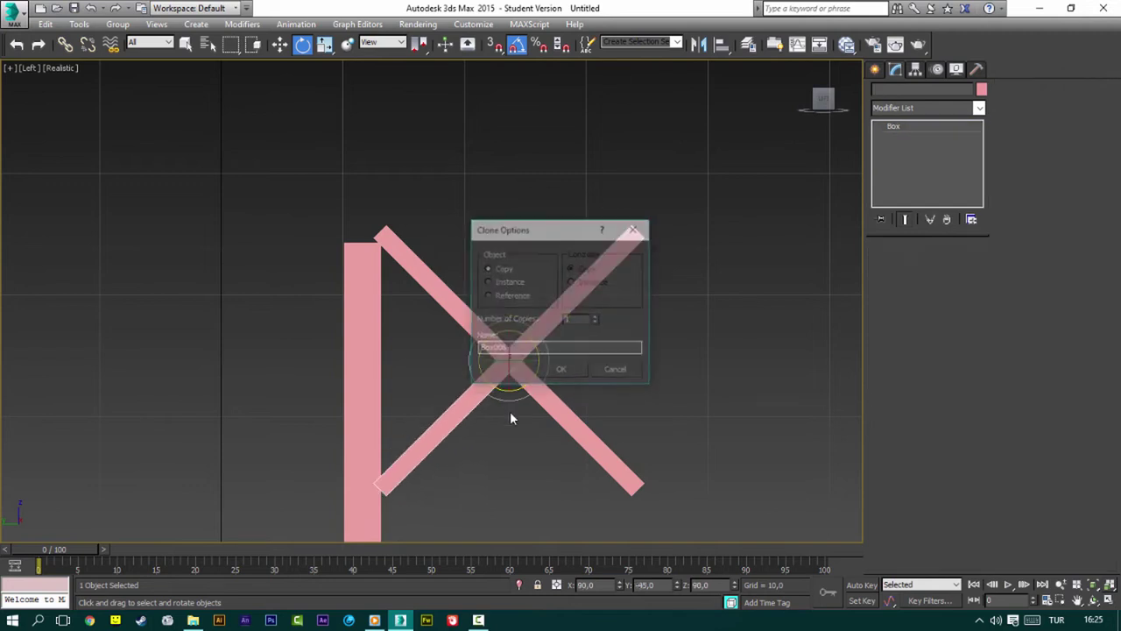
middle_click_drag(510, 411, 663, 324)
key("w")
mouse_move(691, 273)
left_mouse_down()
mouse_move(446, 250)
mouse_move(388, 262)
mouse_move(395, 257)
left_mouse_up()
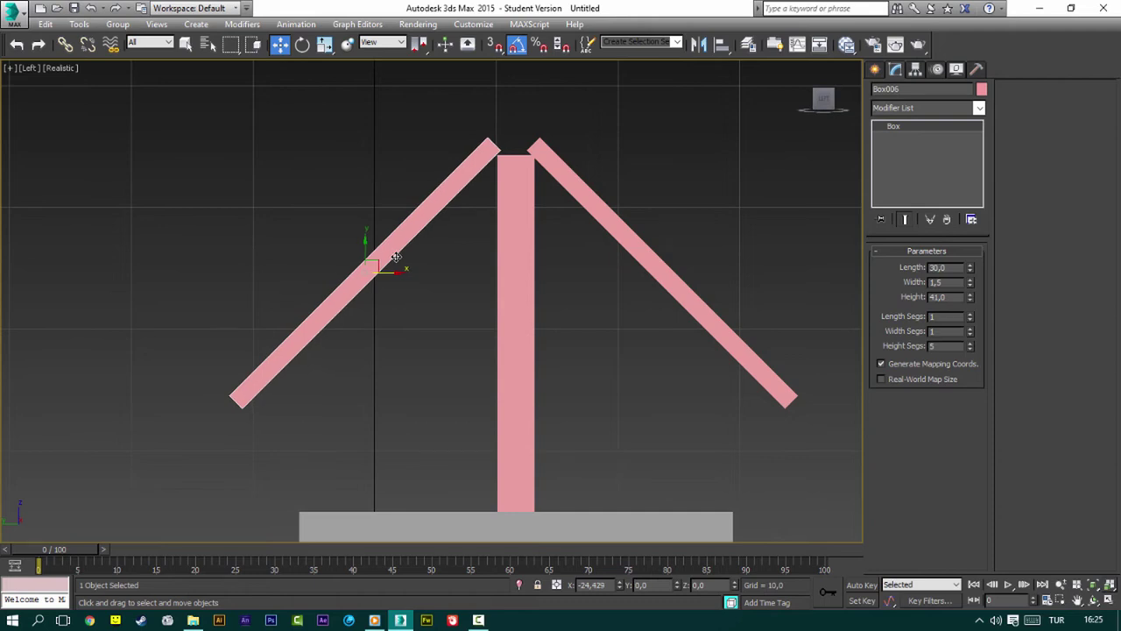
left_click(589, 337)
Step: Copy the right roof slope and shrink it to a block with Length 3 and Width 1
left_click(503, 313)
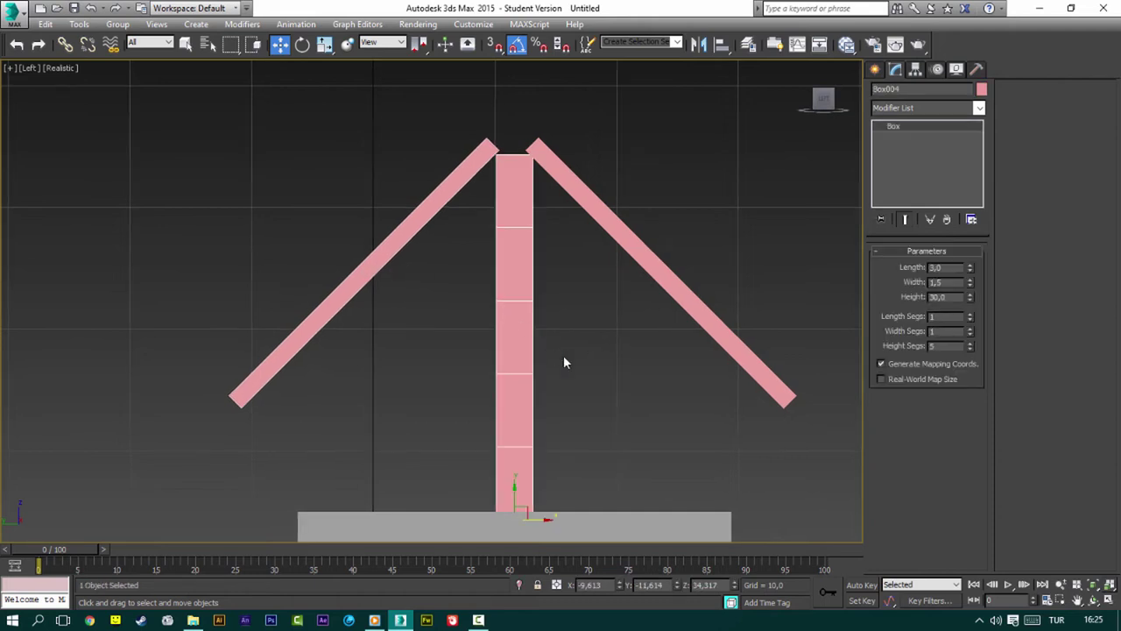
mouse_move(651, 278)
middle_mouse_down()
mouse_move(599, 278)
mouse_move(545, 254)
middle_mouse_up()
left_click(545, 254)
mouse_move(545, 254)
left_mouse_down("shift")
mouse_move(608, 272)
mouse_move(667, 370)
left_mouse_up("shift")
key("Return")
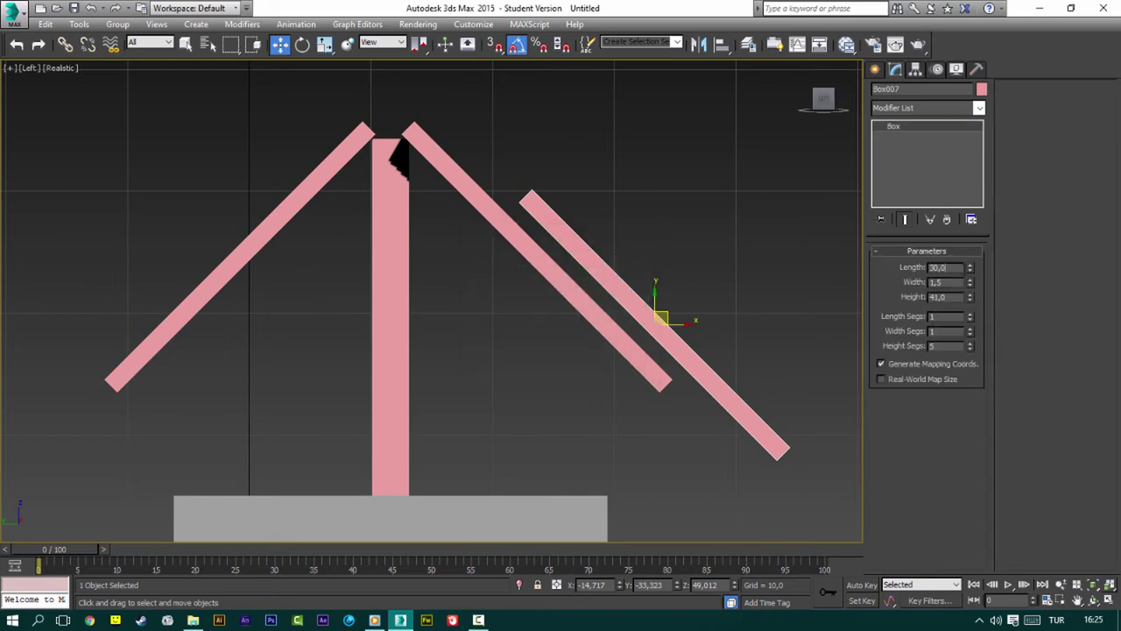
type("3")
key("Tab")
type("1")
key("Return")
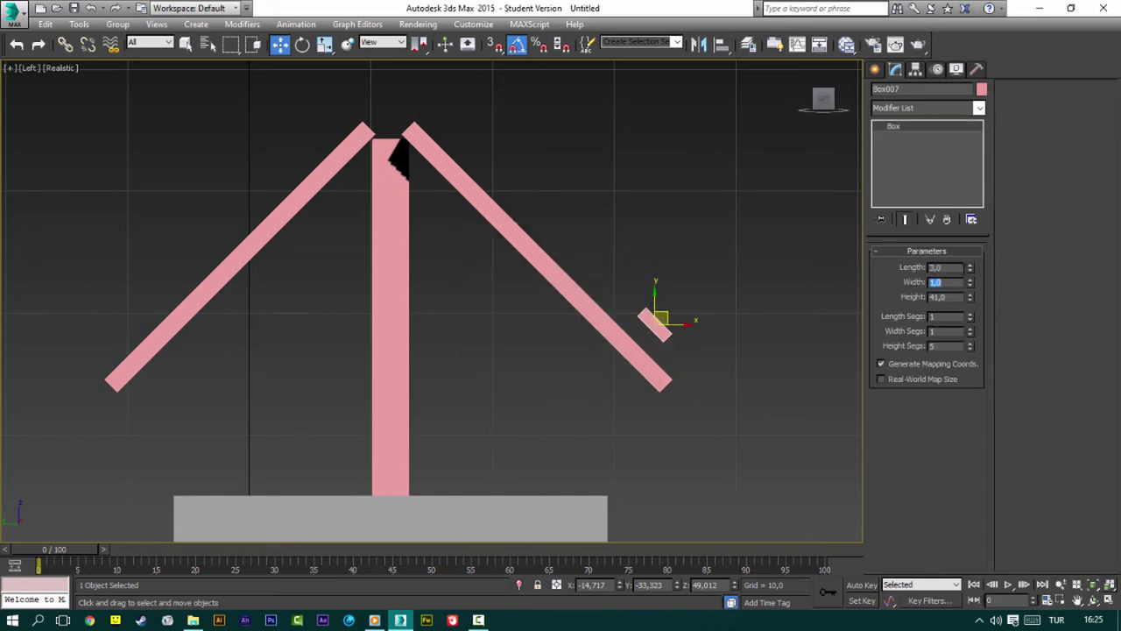
Step: Place the block at the right slope's lower end and rotate-copy it
scroll(694, 351, "up", 3)
mouse_move(618, 287)
left_mouse_down()
mouse_move(631, 365)
mouse_move(642, 358)
mouse_move(698, 392)
left_mouse_up()
key("e")
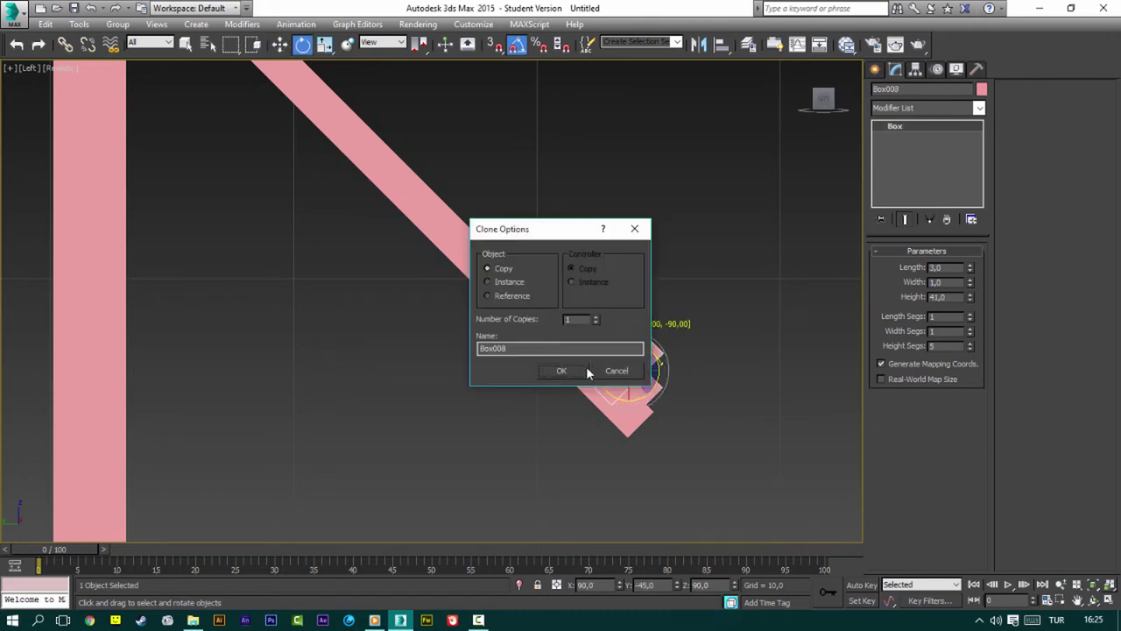
left_click(585, 371)
Step: Move the second block to the lower end of the left slope
scroll(601, 383, "down", 3)
scroll(601, 383, "down", 1)
middle_click_drag(601, 382, 715, 377)
key("w")
left_click_drag(716, 377, 189, 379)
scroll(188, 378, "up", 3)
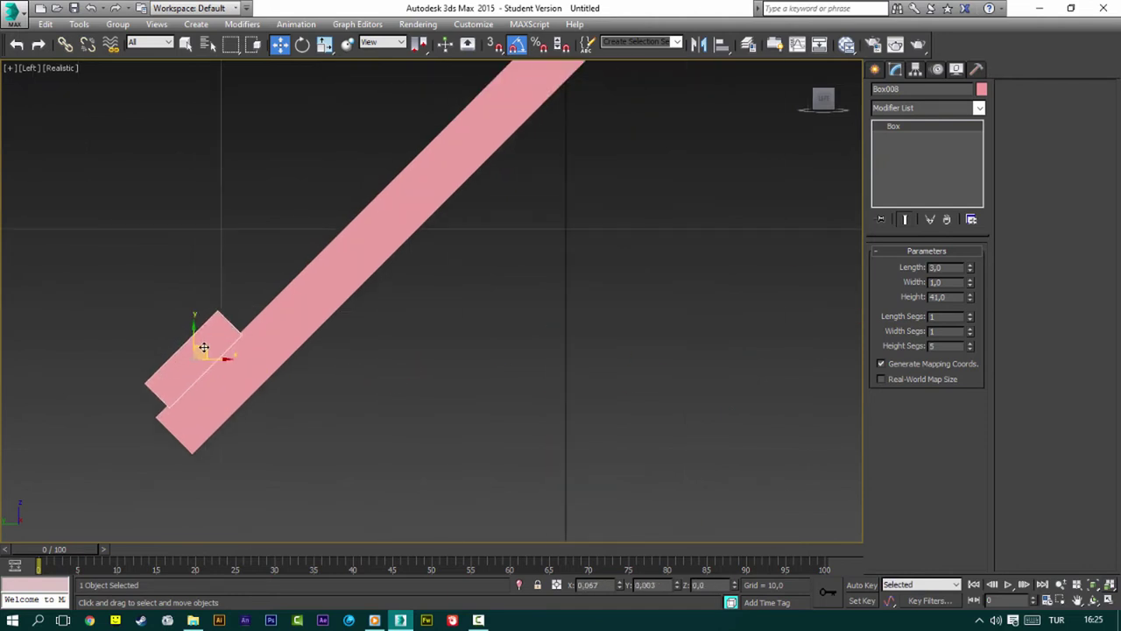
scroll(296, 340, "down", 1)
left_click(296, 339)
scroll(347, 370, "down", 3)
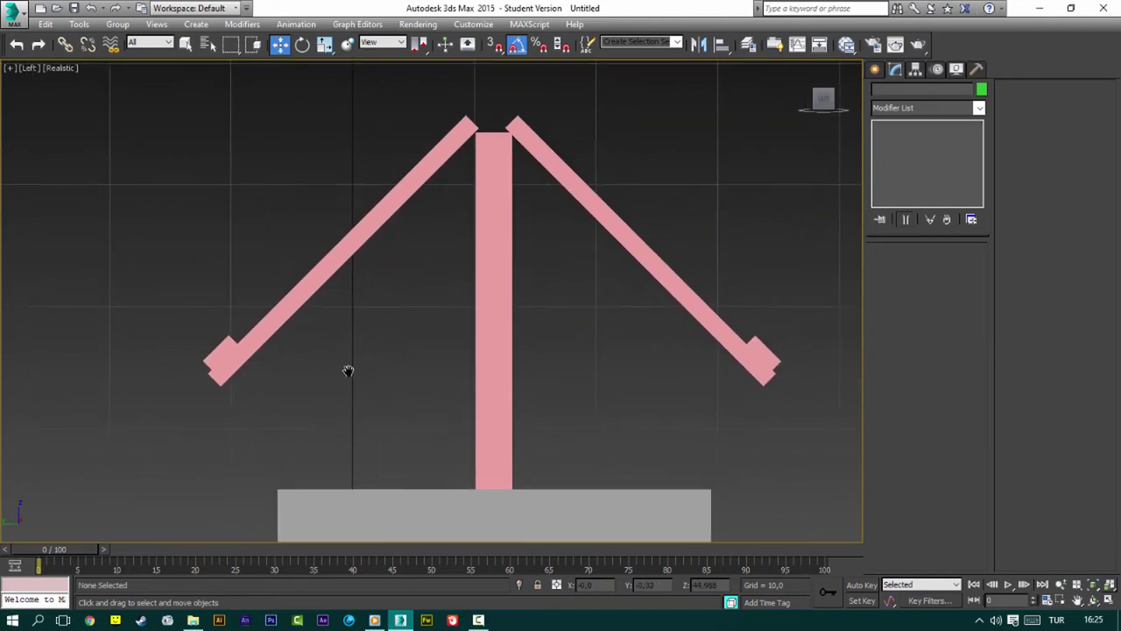
scroll(373, 368, "down", 1)
Step: Clone the vertical post as a horizontal beam by Shift-rotating a copy 90°
middle_click_drag(373, 368, 333, 391)
left_click(388, 302)
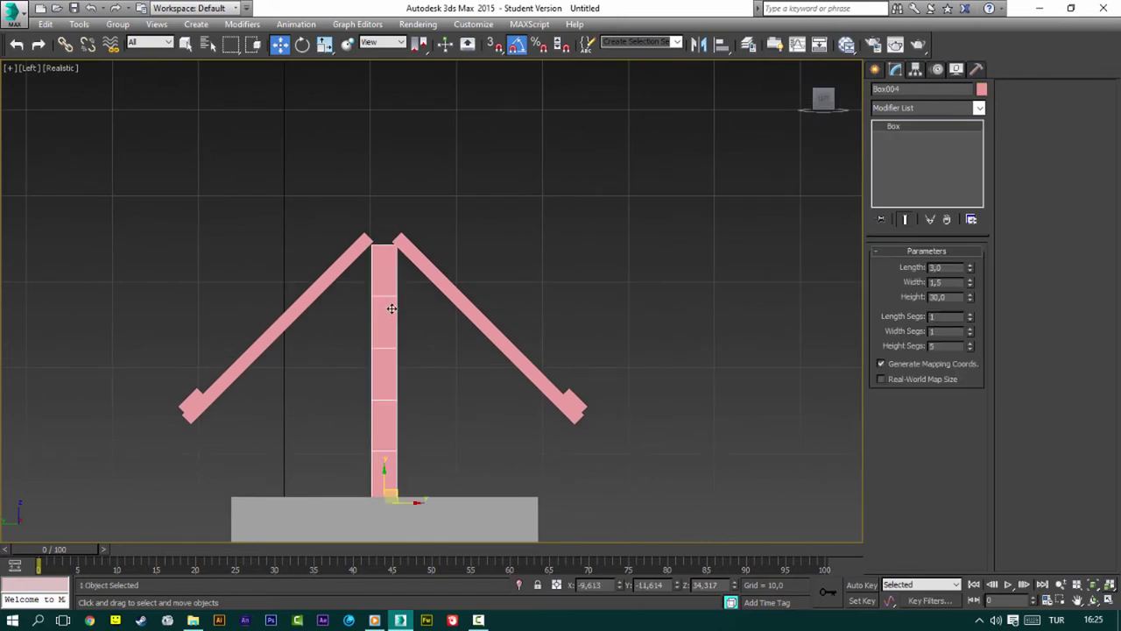
key("e")
key("p")
mouse_move(391, 309)
middle_mouse_down("alt")
mouse_move(305, 380)
mouse_move(325, 295)
mouse_move(387, 396)
middle_mouse_up("alt")
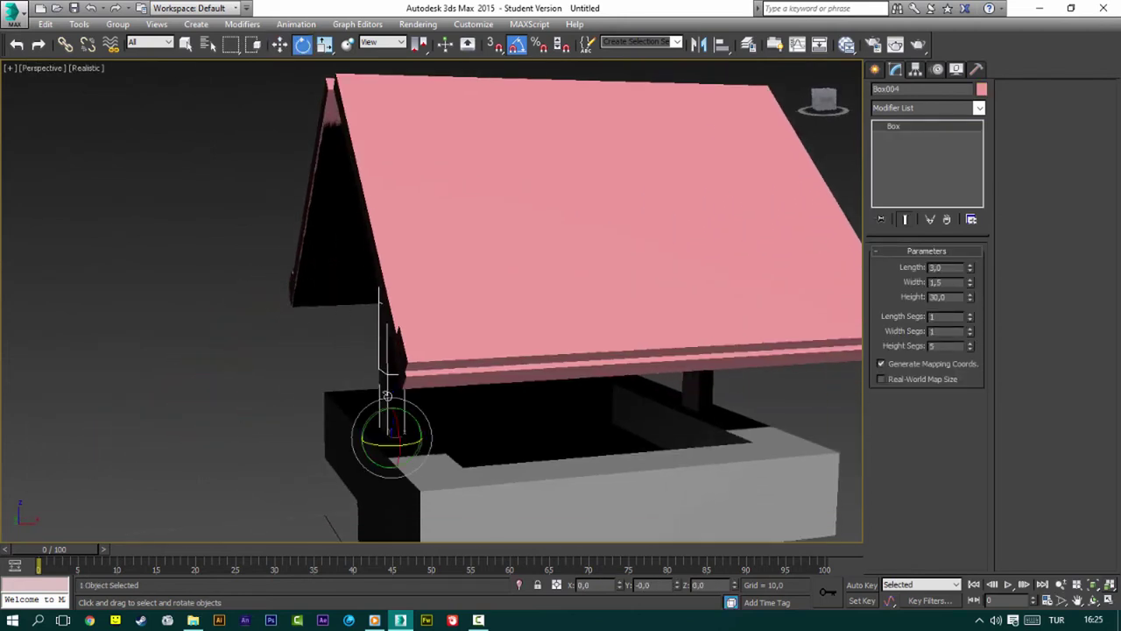
left_click_drag(387, 396, 455, 423, "shift")
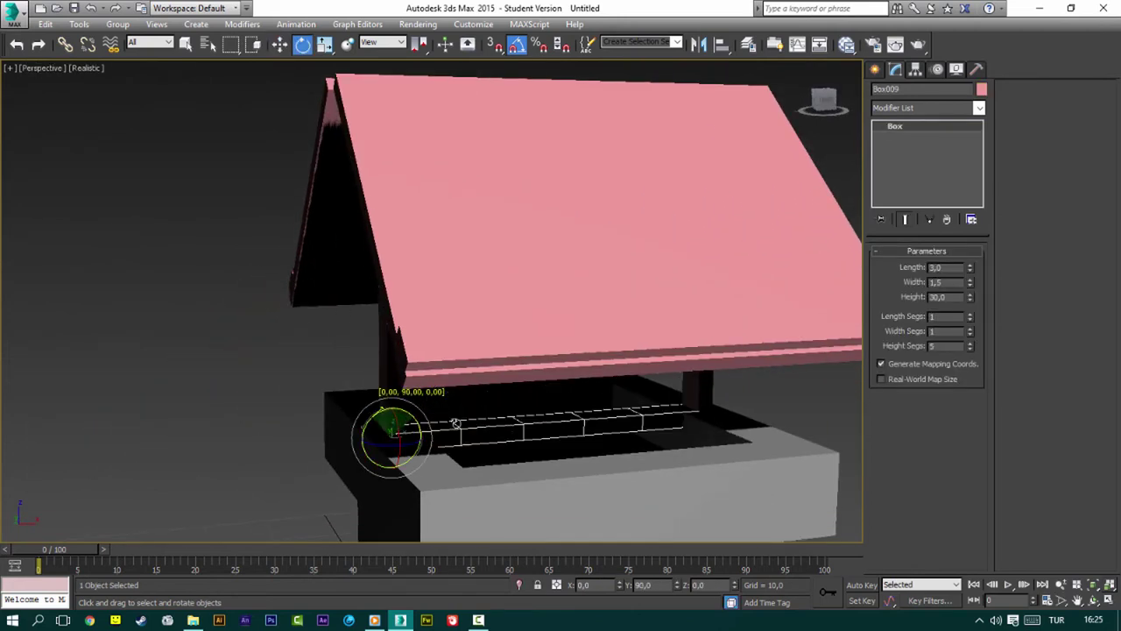
left_click(577, 371)
Step: Raise the beam to the roof ridge, with Height 42 and Height Segs 1
key("w")
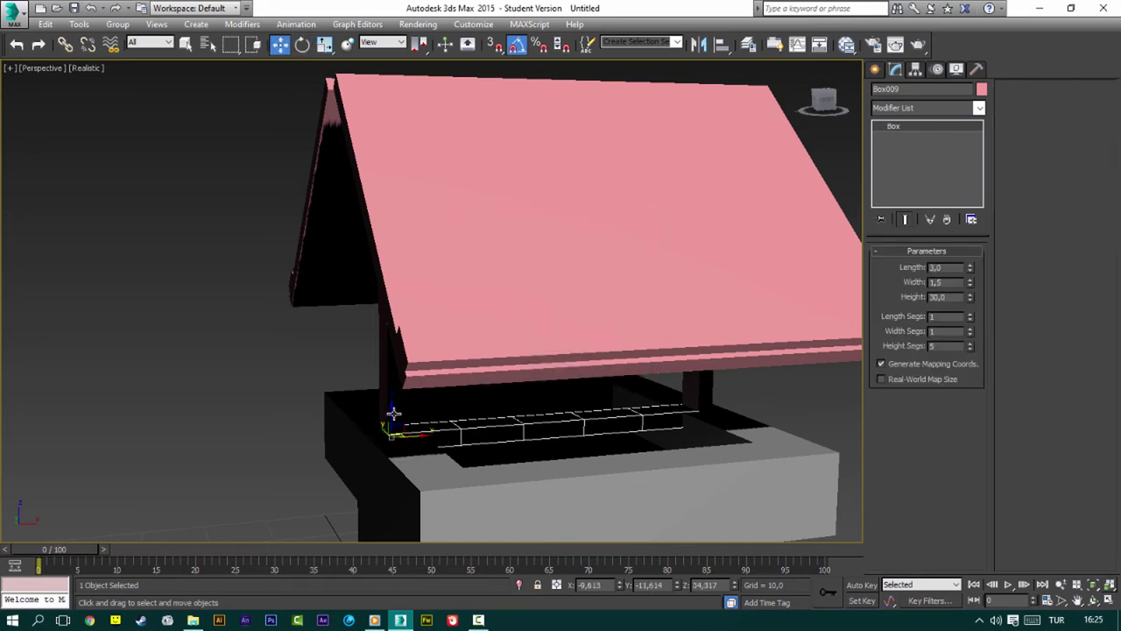
left_click_drag(391, 413, 393, 91)
mouse_move(393, 91)
middle_mouse_down("alt")
mouse_move(426, 219)
mouse_move(468, 282)
middle_mouse_up("alt")
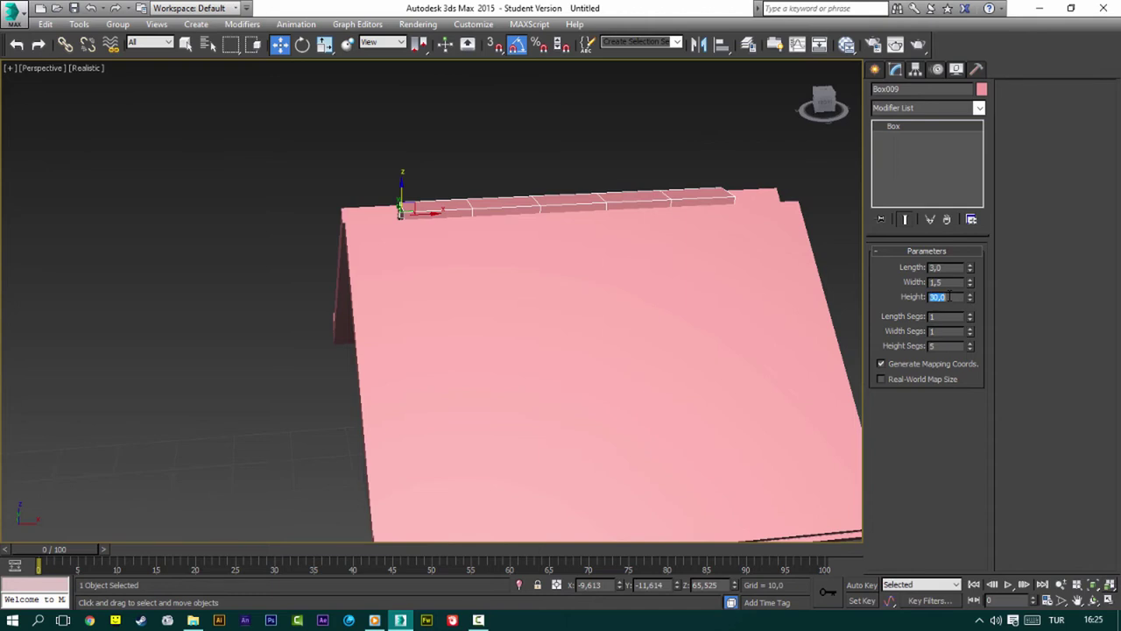
type("42")
key("Return")
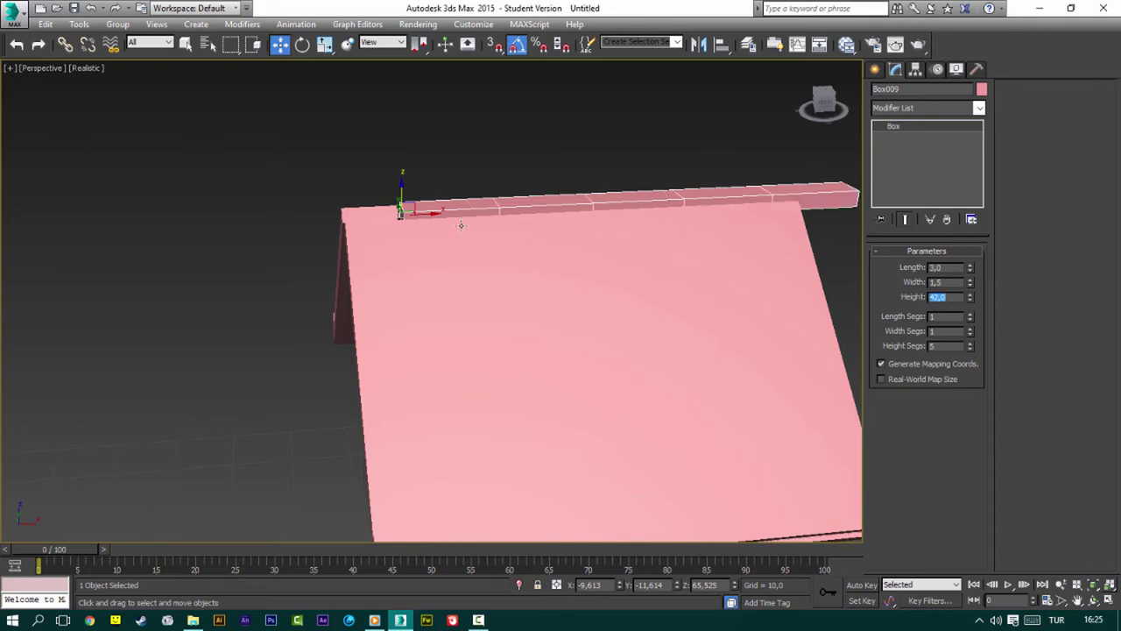
left_click_drag(427, 213, 365, 219)
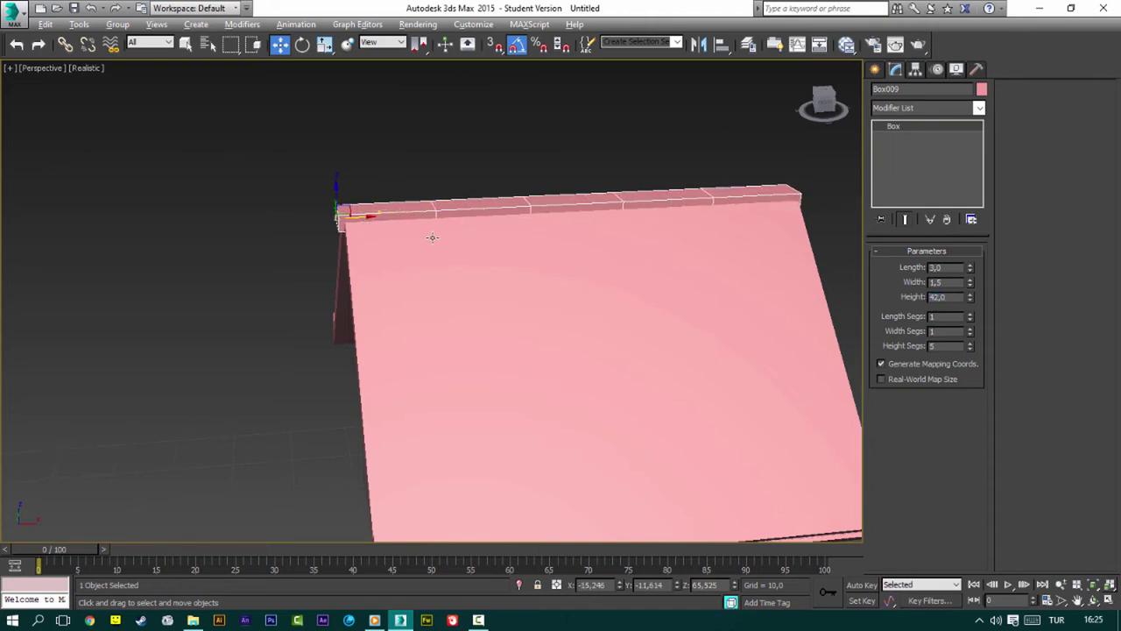
middle_click_drag(423, 228, 503, 265, "alt")
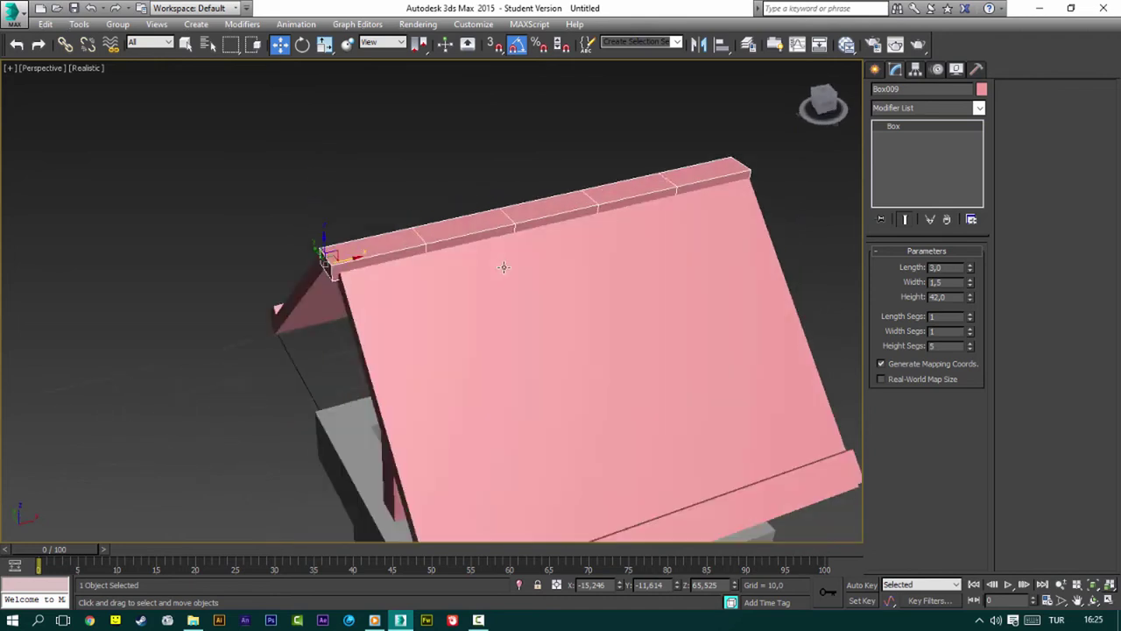
right_click(970, 348)
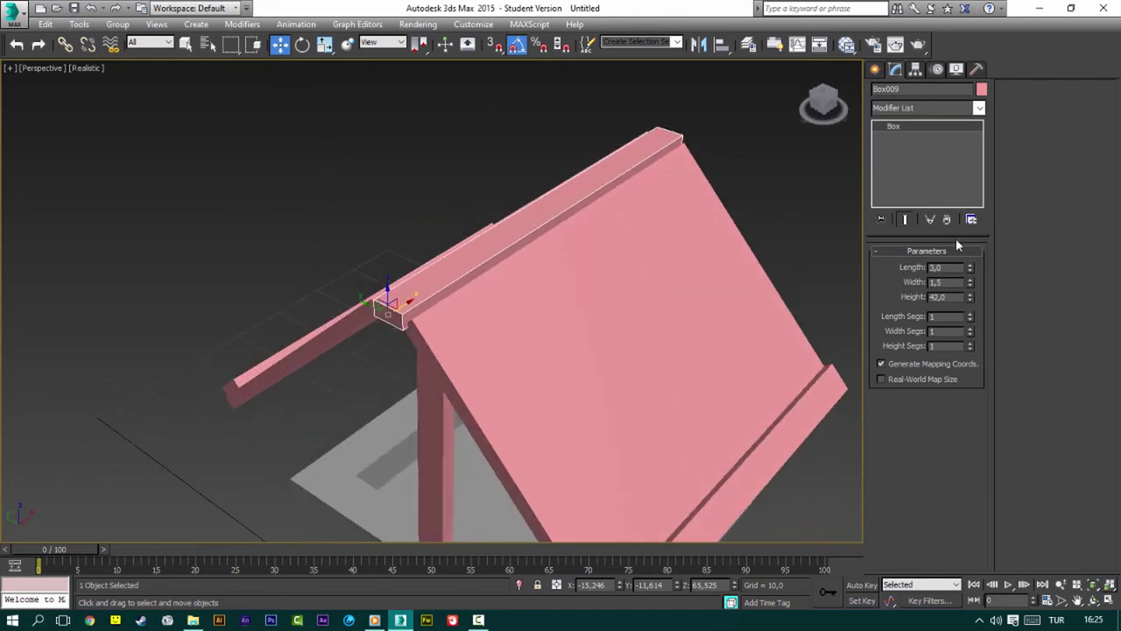
Step: Add an Edit Poly modifier to the ridge beam and select its top ridge edge
left_click(916, 108)
scroll(920, 149, "down", 5)
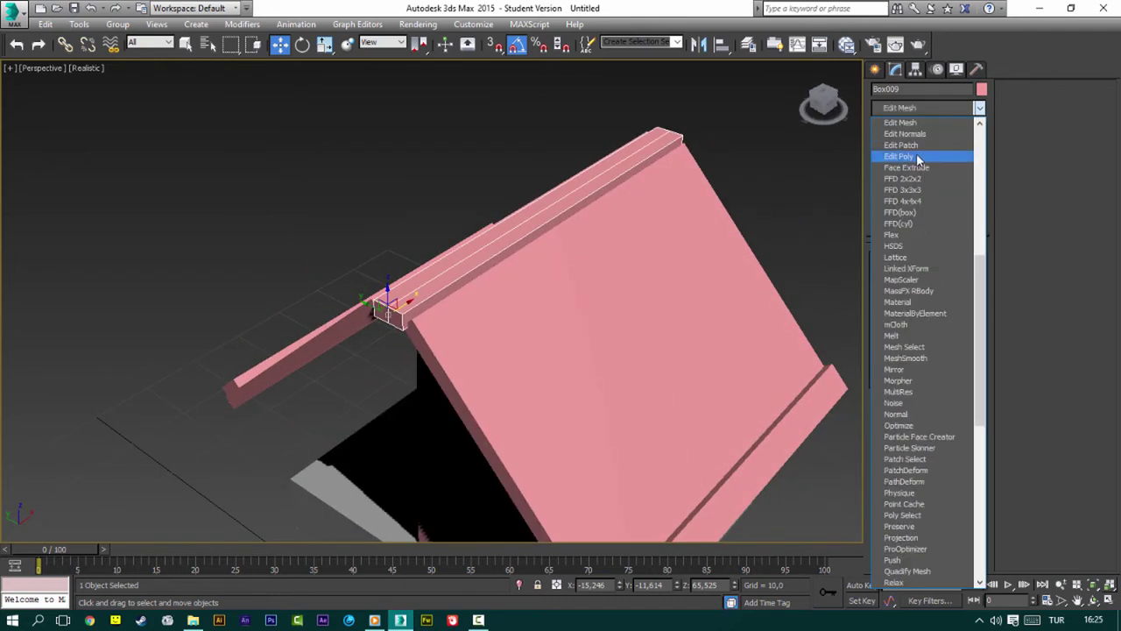
left_click(926, 155)
left_click(908, 360)
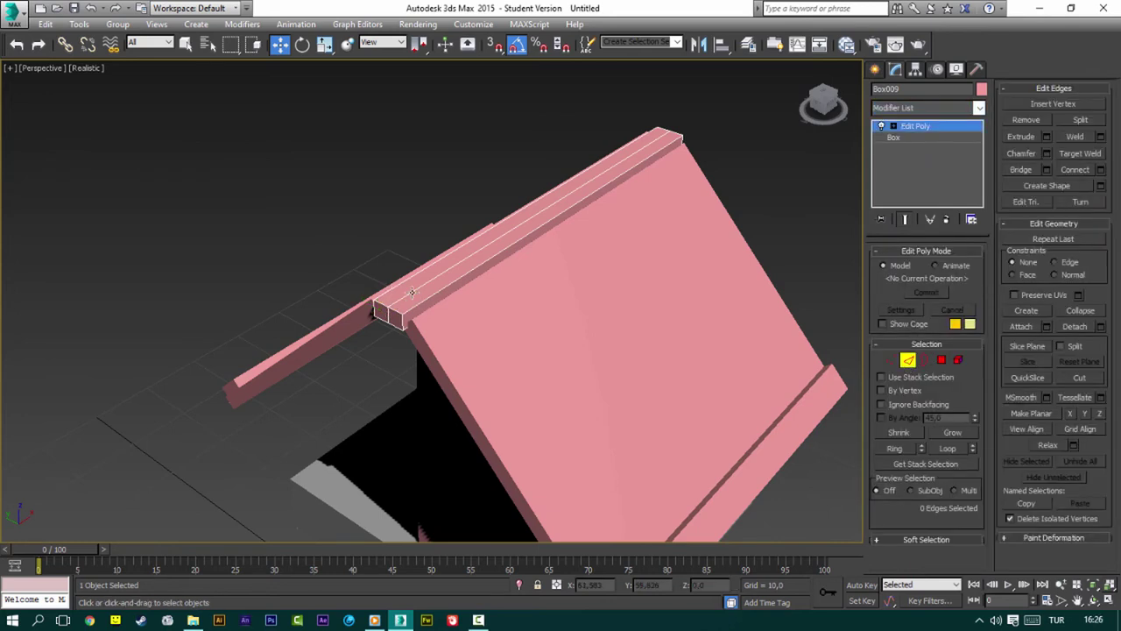
mouse_move(412, 291)
middle_mouse_down("alt")
mouse_move(526, 188)
mouse_move(550, 189)
middle_mouse_up("alt")
left_click(577, 212)
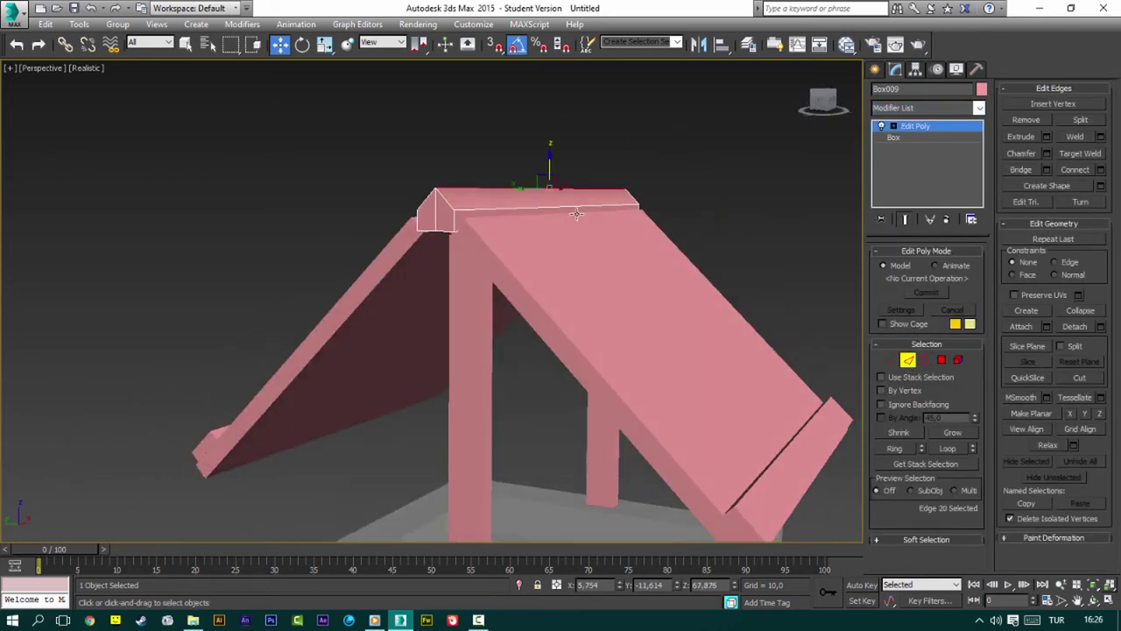
left_click(908, 360)
left_click(418, 216)
Step: In the Left view, increase Box009's Width and nudge it slightly upward over the peak
middle_click_drag(417, 215, 485, 213, "alt")
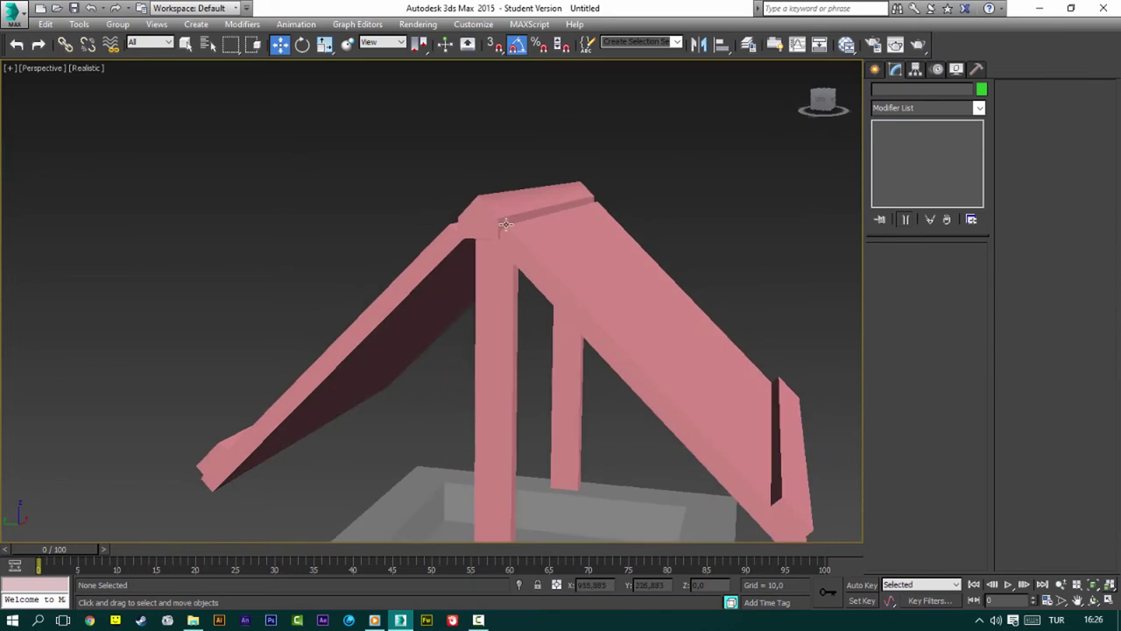
key("l")
left_click(385, 224)
scroll(386, 224, "up", 5)
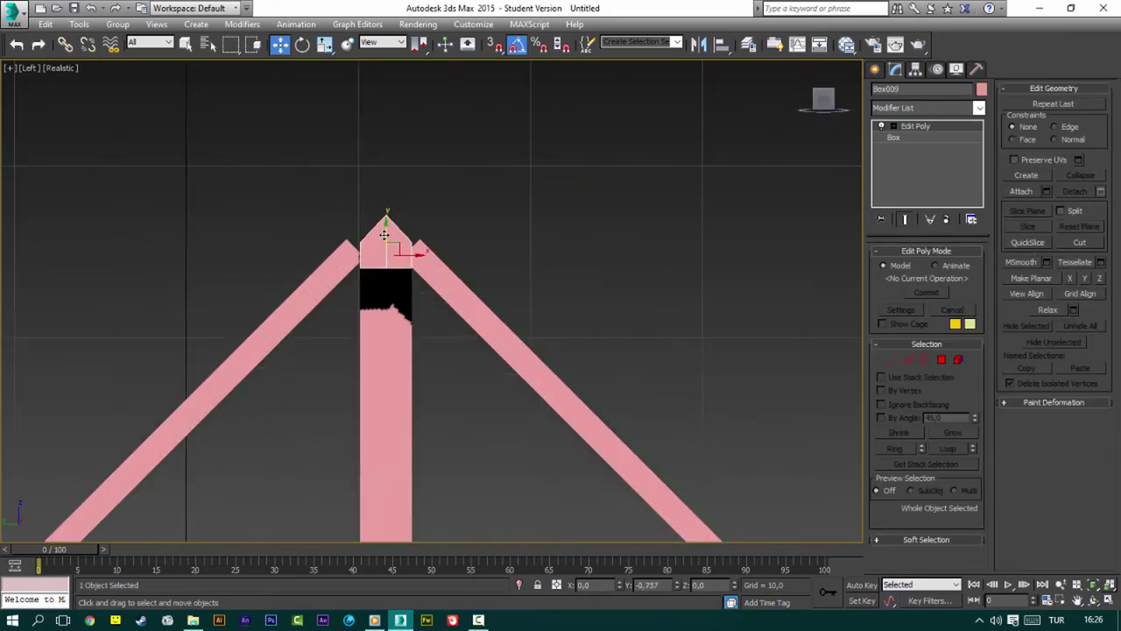
left_click(895, 139)
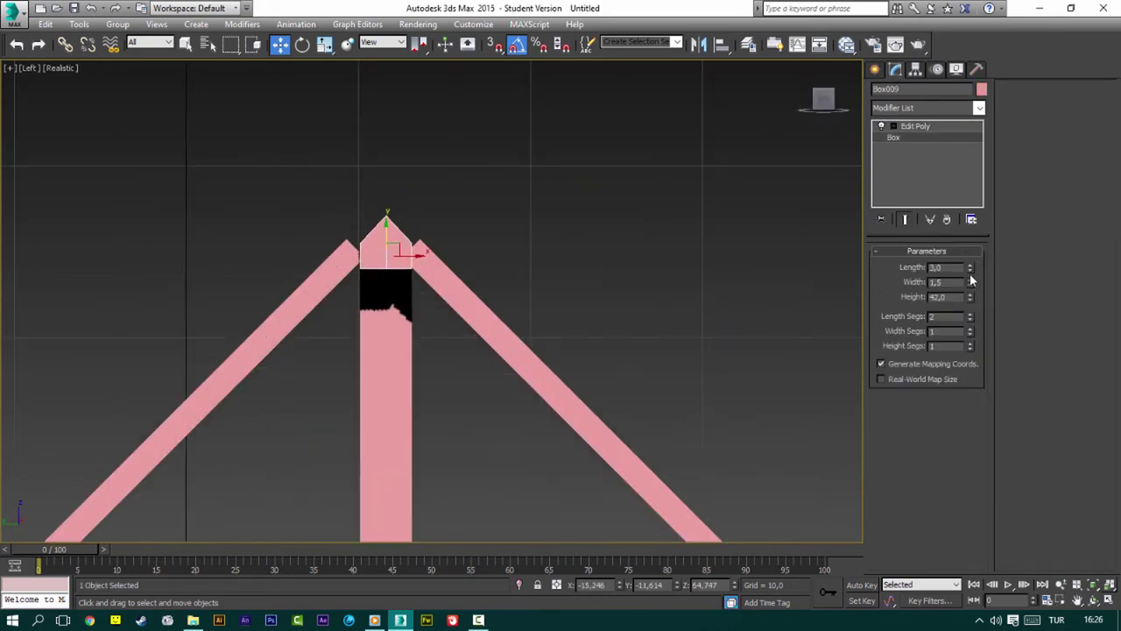
left_click_drag(972, 284, 985, 221)
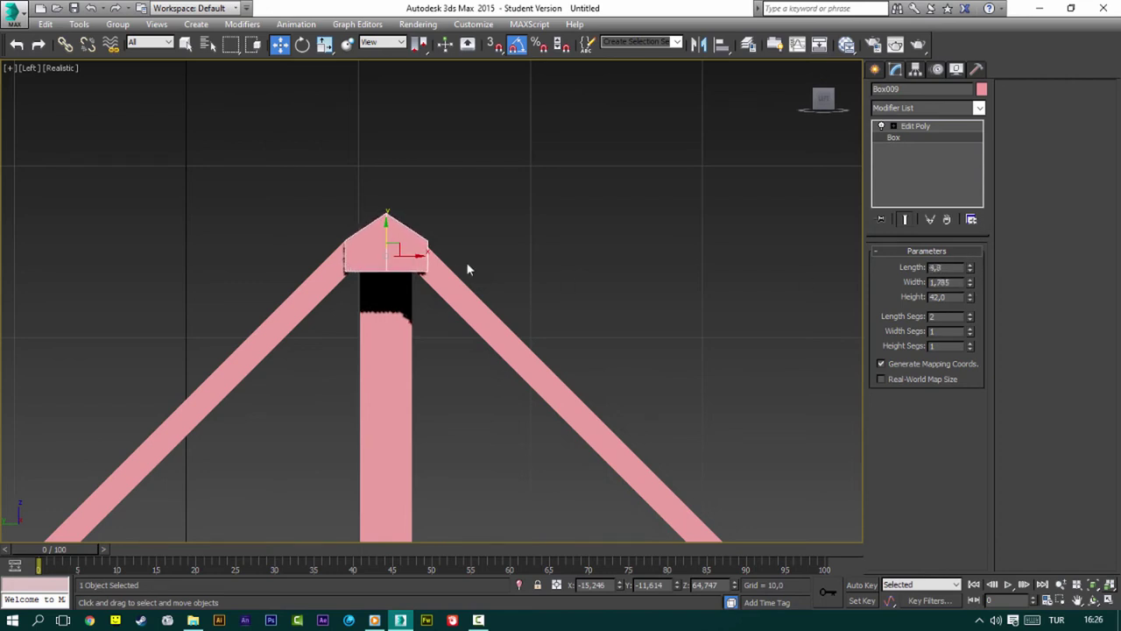
left_click_drag(387, 238, 385, 233)
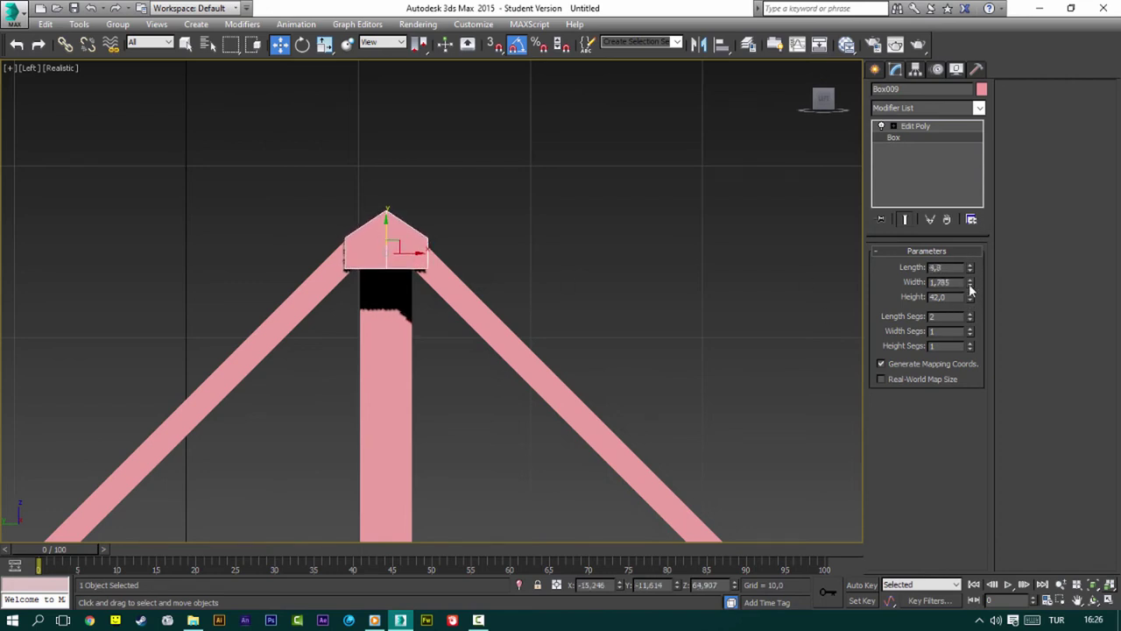
left_click_drag(970, 289, 970, 275)
Step: Select all the roof pieces and set their object colour to grey
key("p")
left_click(574, 262)
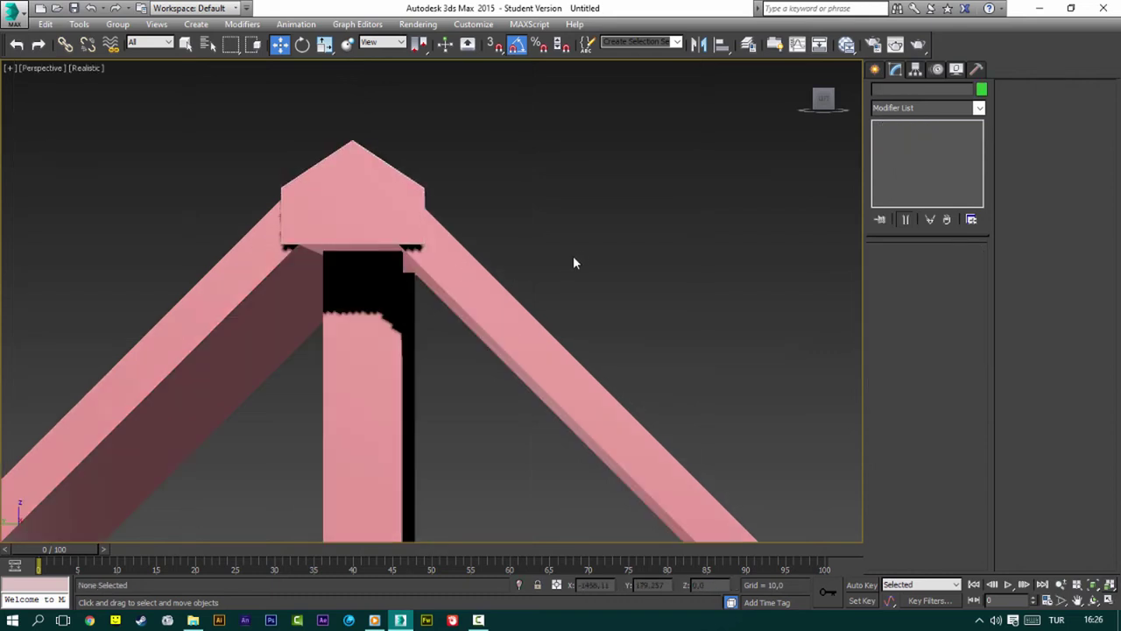
middle_click_drag(574, 262, 495, 278, "alt")
scroll(495, 277, "down", 5)
left_click_drag(25, 70, 695, 405)
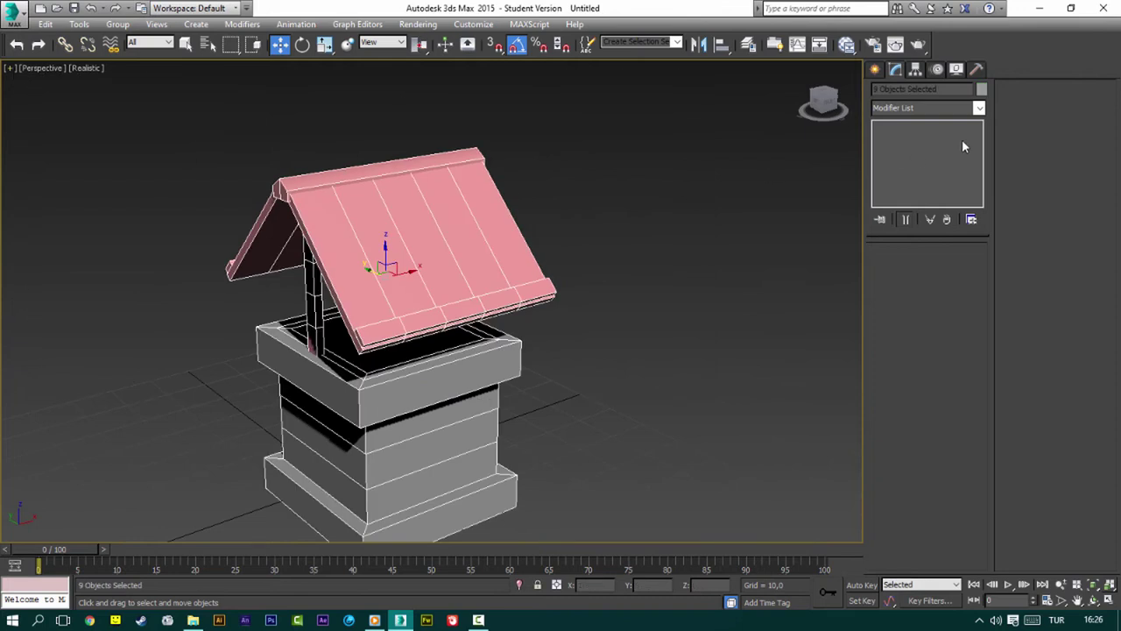
left_click(982, 90)
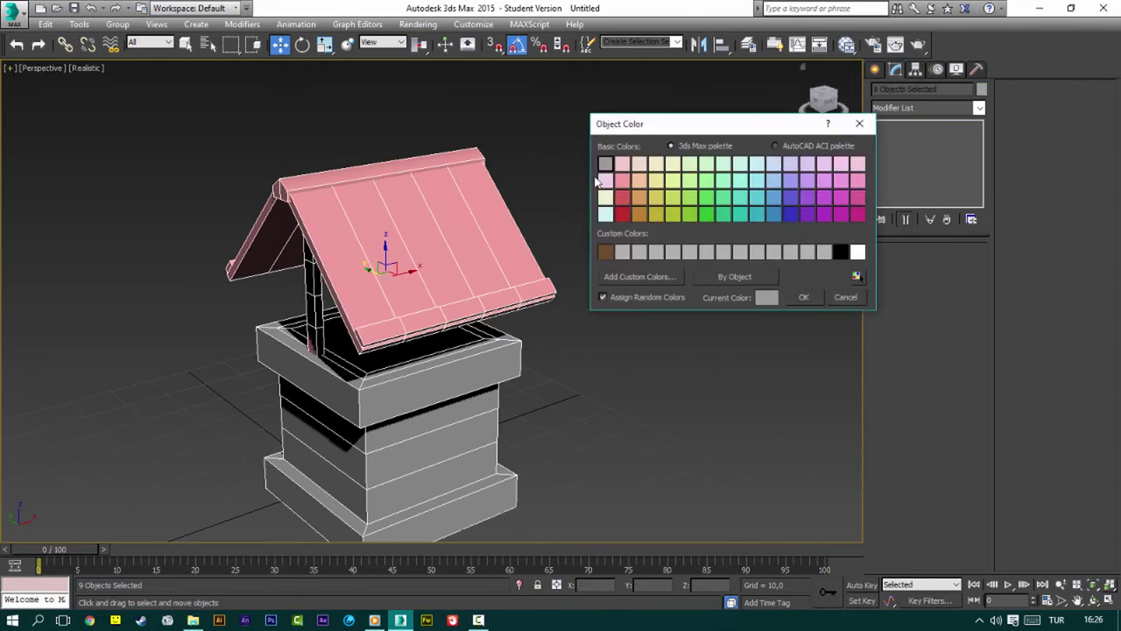
left_click(803, 297)
left_click(786, 358)
middle_click_drag(786, 358, 646, 395, "alt")
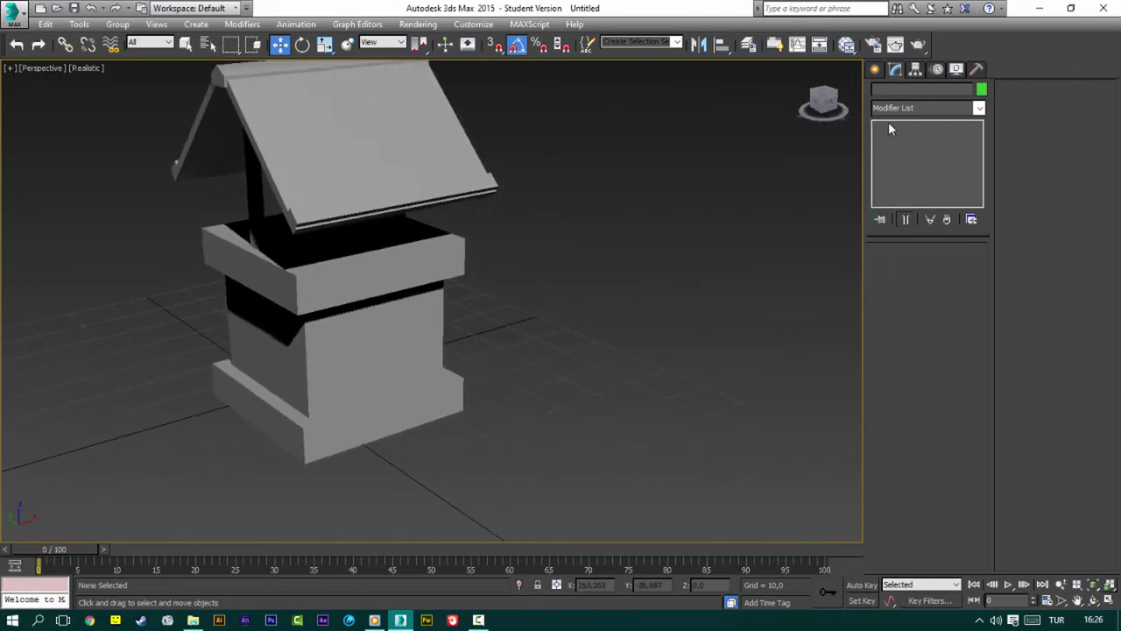
Step: Create a flat cylinder disc with radius 5 and height 1,5
left_click(875, 69)
left_click(900, 158)
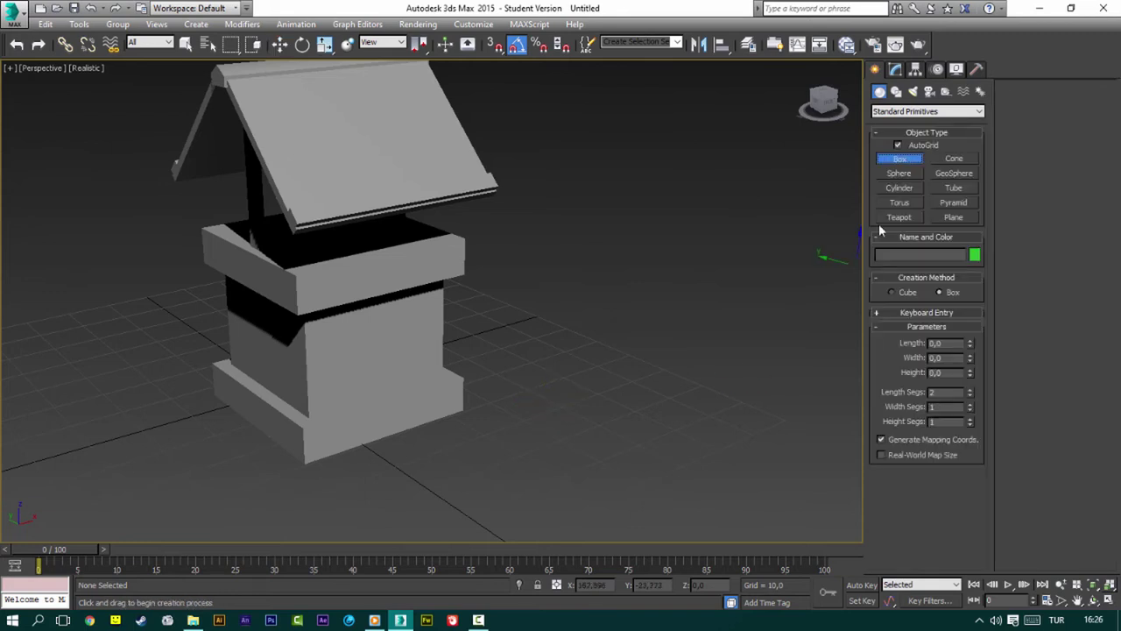
left_click(893, 188)
left_click_drag(519, 493, 541, 493)
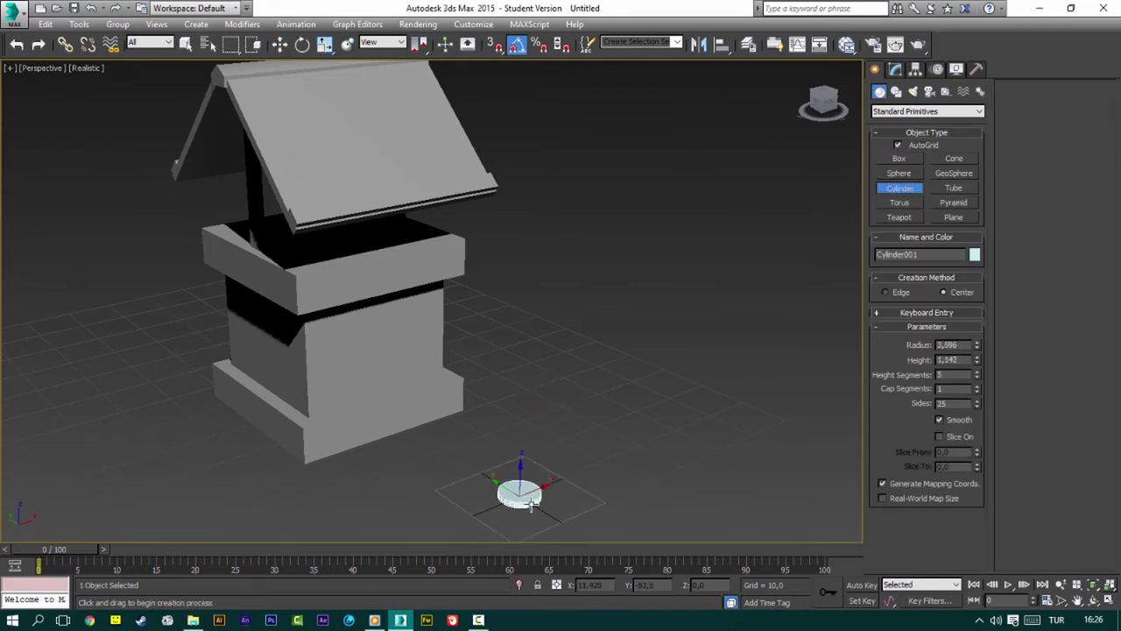
left_click(540, 486)
scroll(541, 486, "up", 2)
scroll(541, 486, "up", 2)
left_click(894, 69)
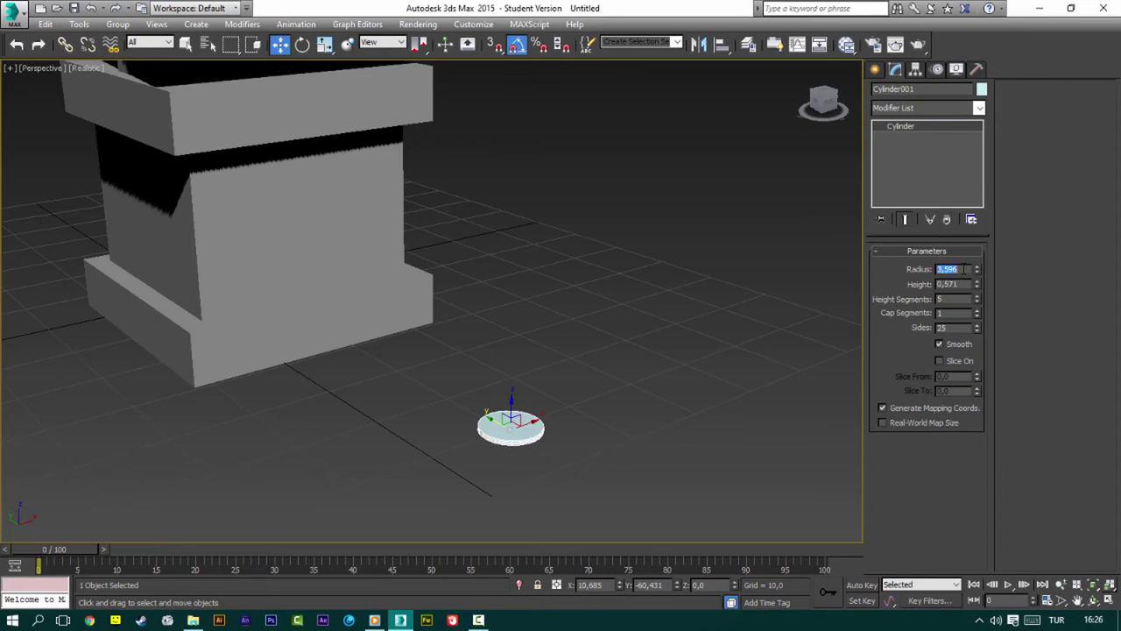
type("5")
key("Tab")
type("1,5")
key("Tab")
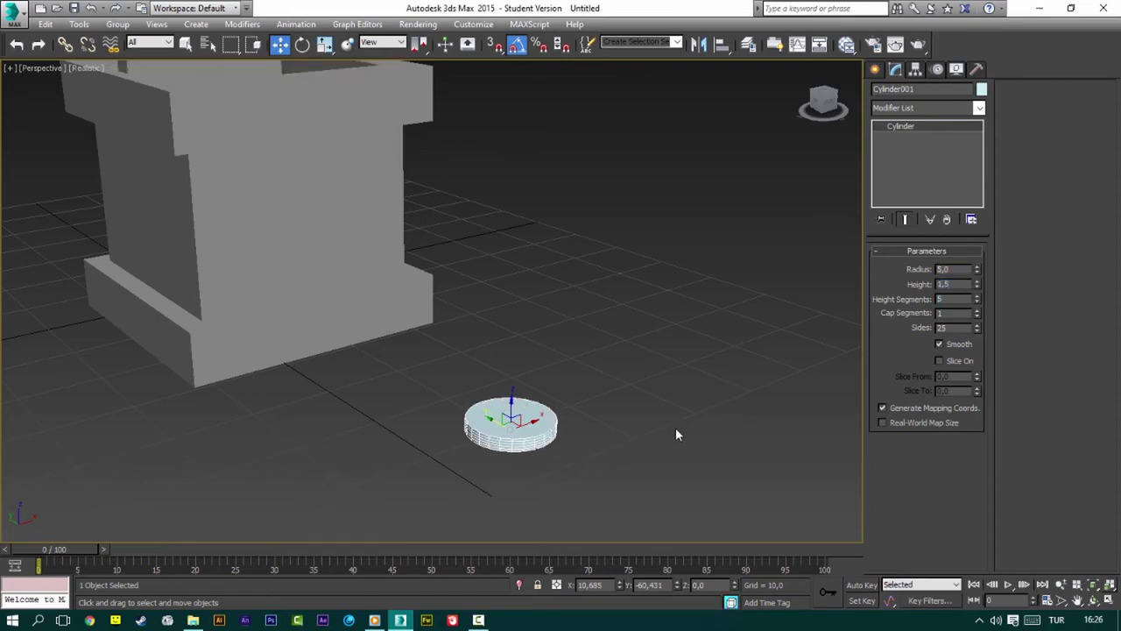
Step: Stand the disc upright 90° and clone it into a thinner rod of height 20
key("e")
left_click_drag(536, 429, 543, 475)
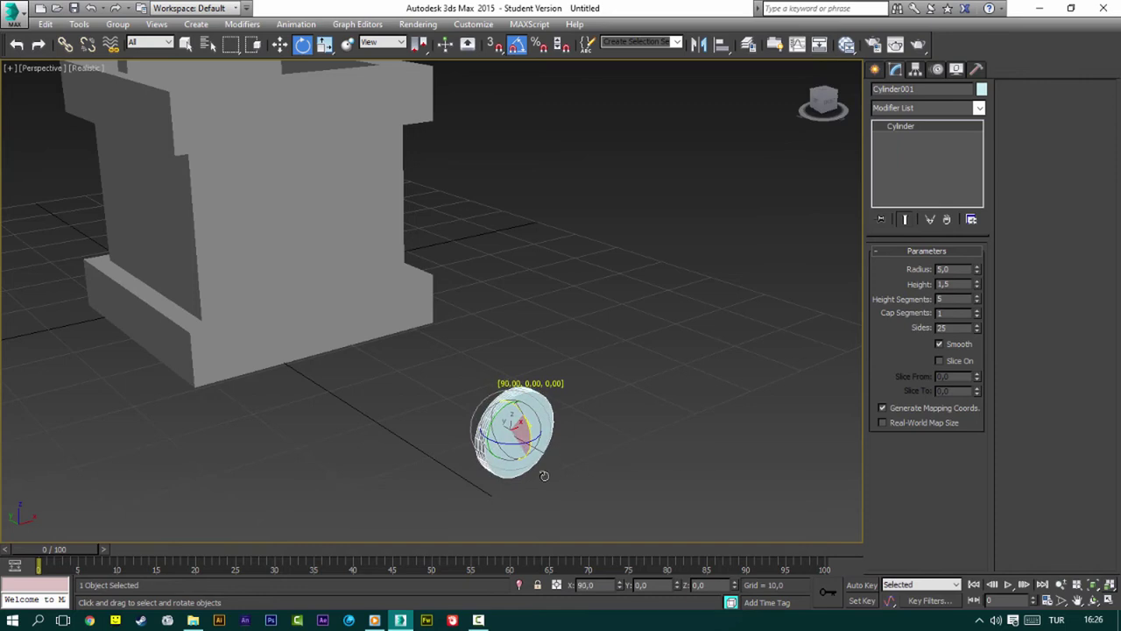
key("w")
mouse_move(509, 411)
left_mouse_down()
mouse_move(507, 381)
mouse_move(542, 399)
left_mouse_up()
left_click(561, 370)
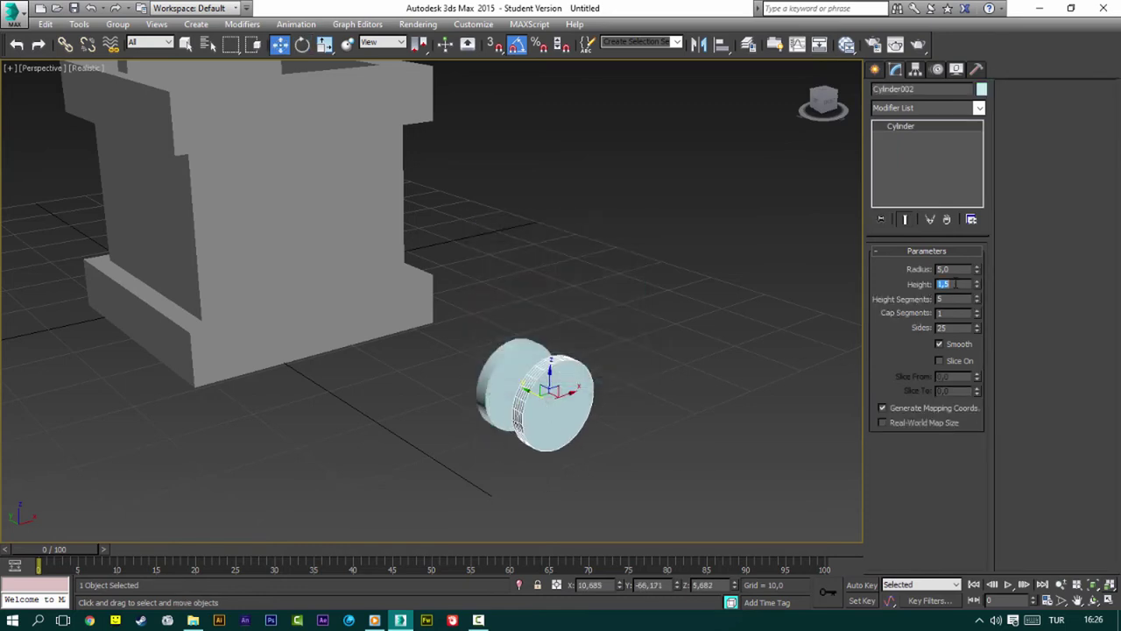
type("20")
key("Tab")
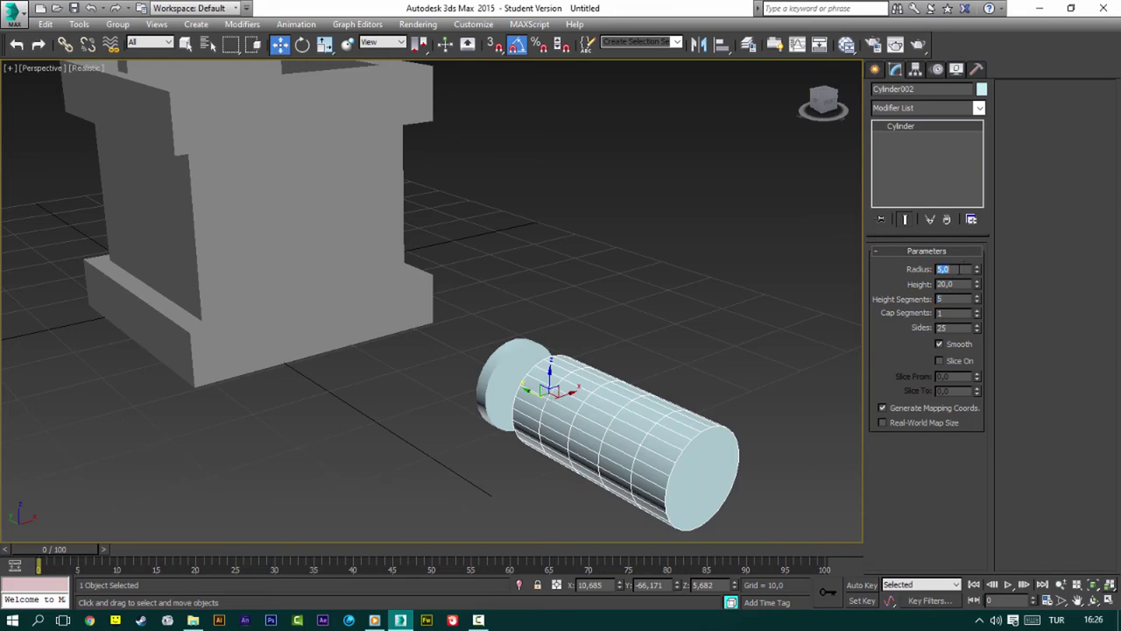
type("3")
key("Return")
Step: Fit the rod against the disc and copy the disc to the rod's far end
scroll(568, 416, "down", 3)
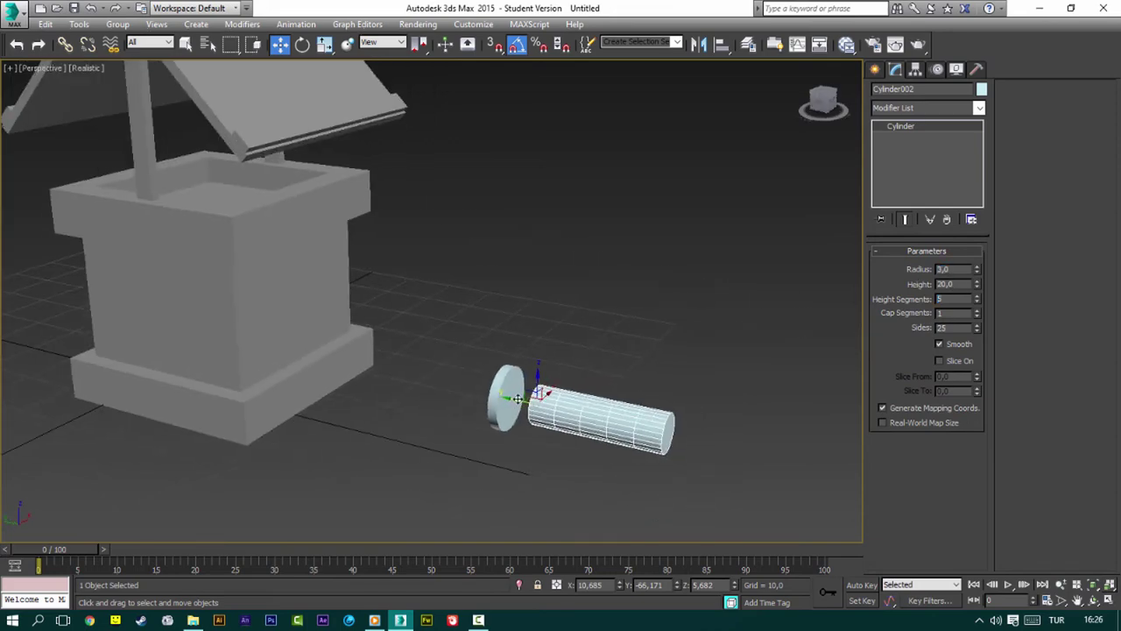
left_click_drag(521, 394, 493, 392)
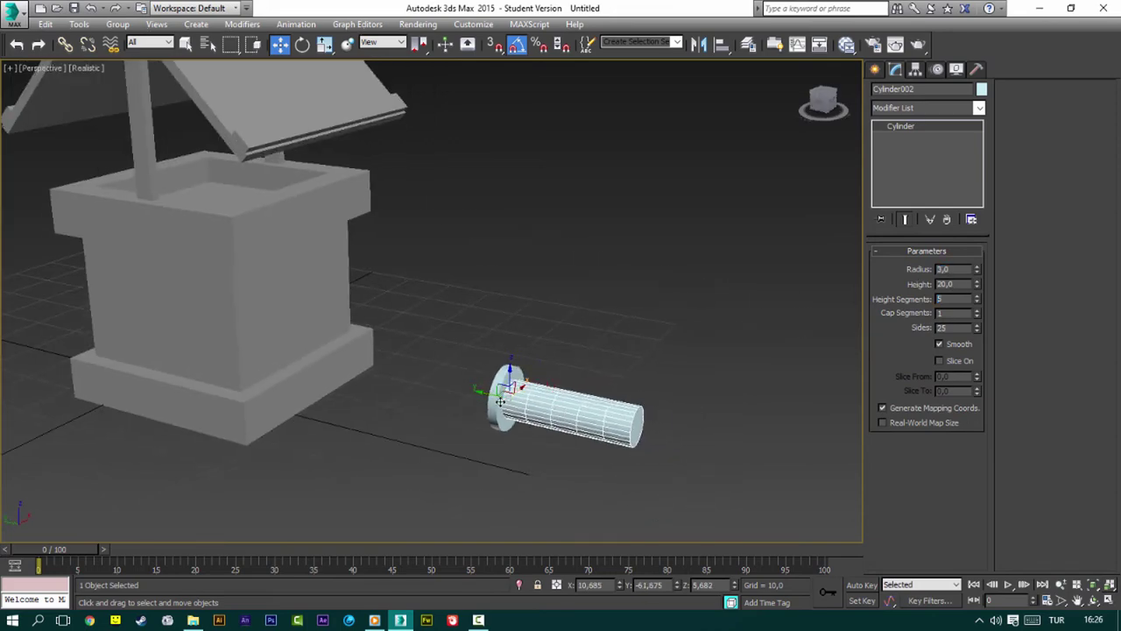
scroll(500, 400, "up", 3)
middle_click_drag(468, 381, 385, 346)
left_click(403, 359)
mouse_move(426, 351)
left_mouse_down("shift")
mouse_move(570, 414)
mouse_move(601, 404)
left_mouse_up("shift")
left_click(563, 370)
scroll(574, 394, "up", 5)
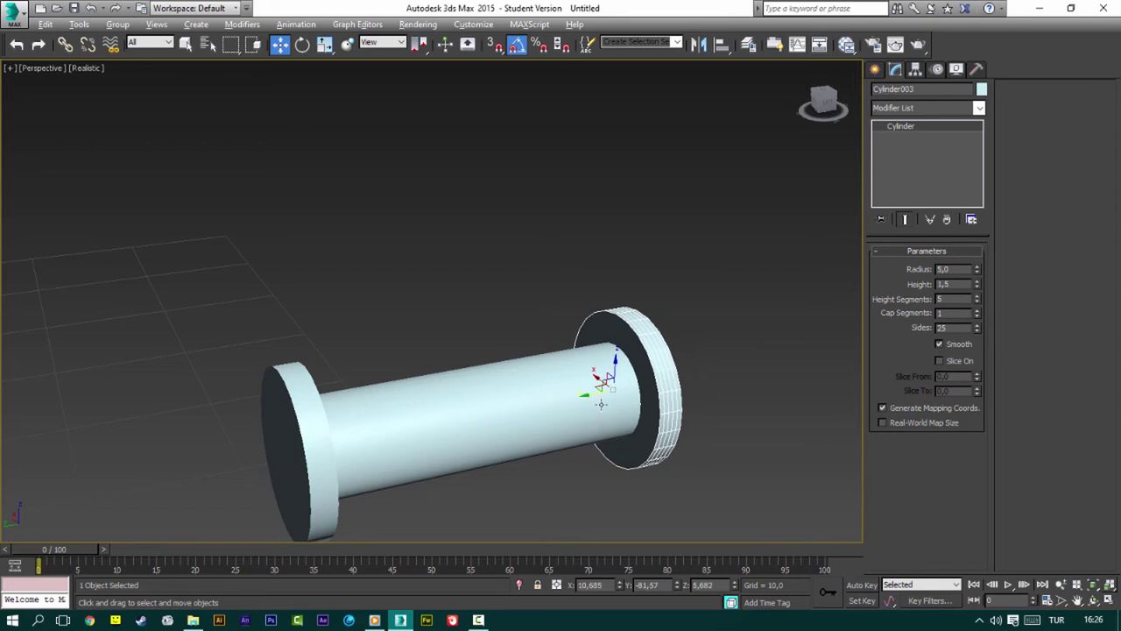
middle_click_drag(601, 404, 701, 333, "alt")
left_click(876, 69)
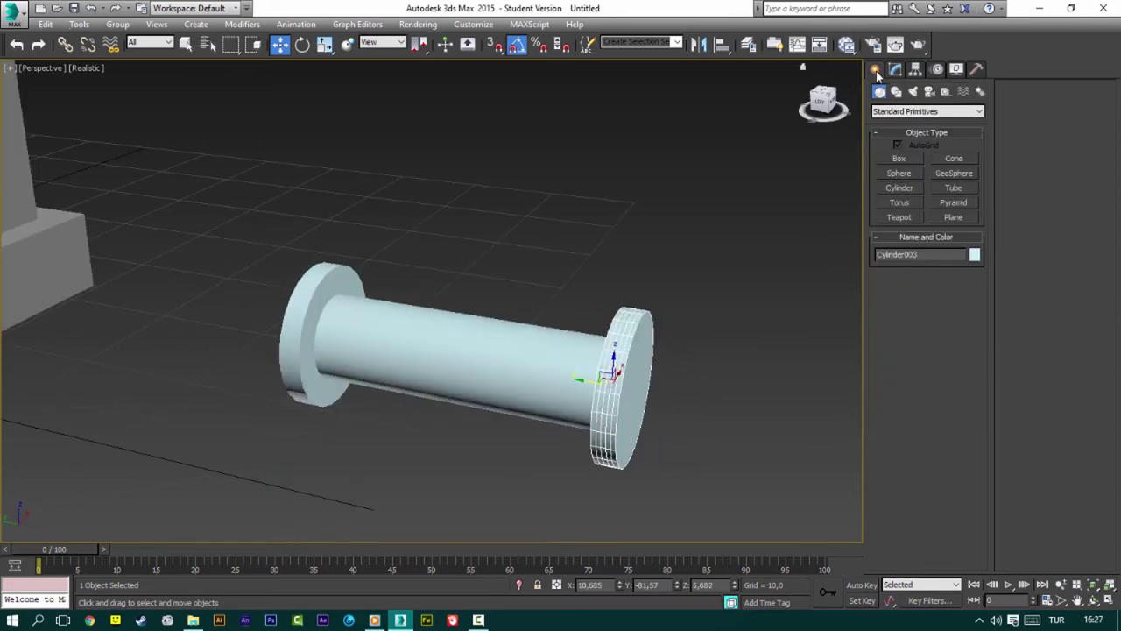
Step: Create a torus ring below the rod and turn it upright by 90°
left_click(900, 203)
middle_click_drag(376, 490, 372, 421)
left_click_drag(364, 425, 425, 420)
left_click(390, 447)
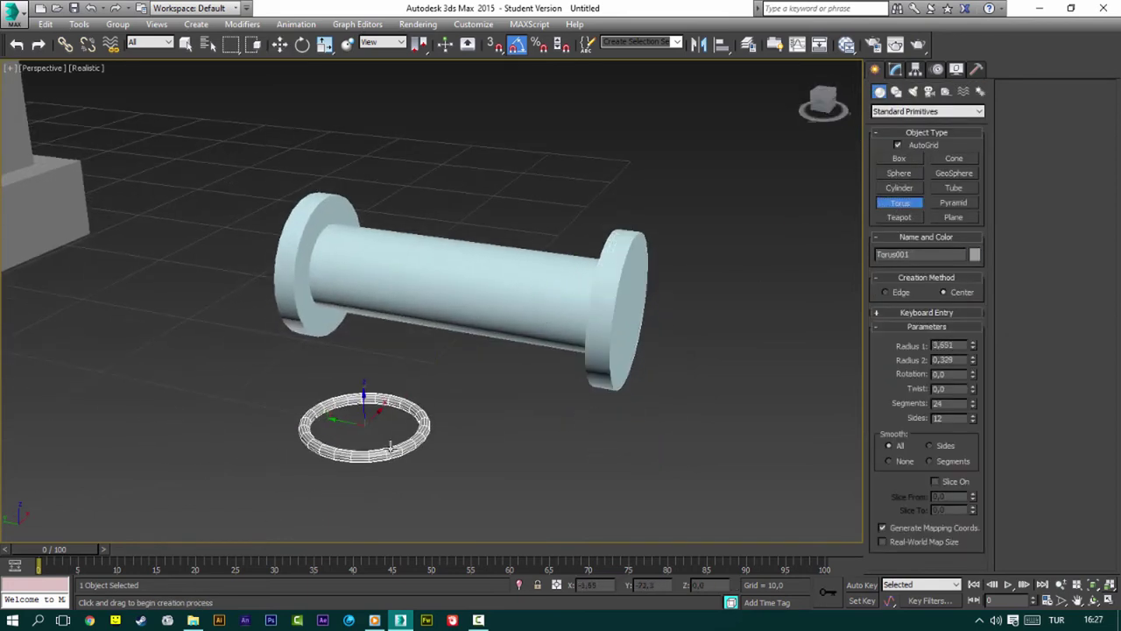
left_click(373, 429)
key("w")
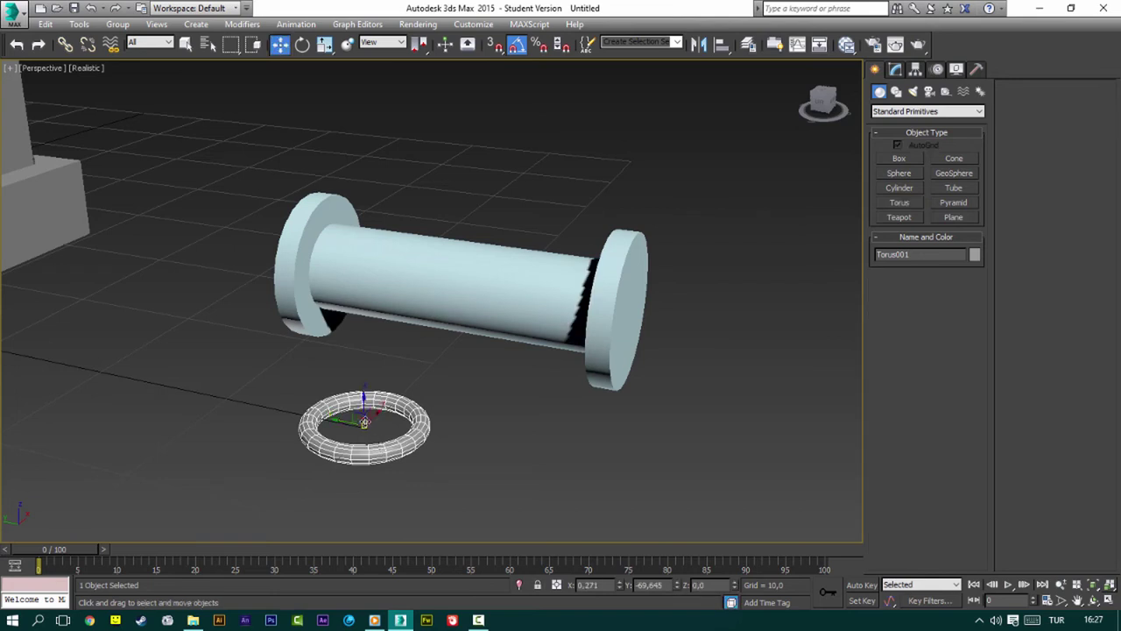
key("e")
left_click_drag(377, 442, 421, 465)
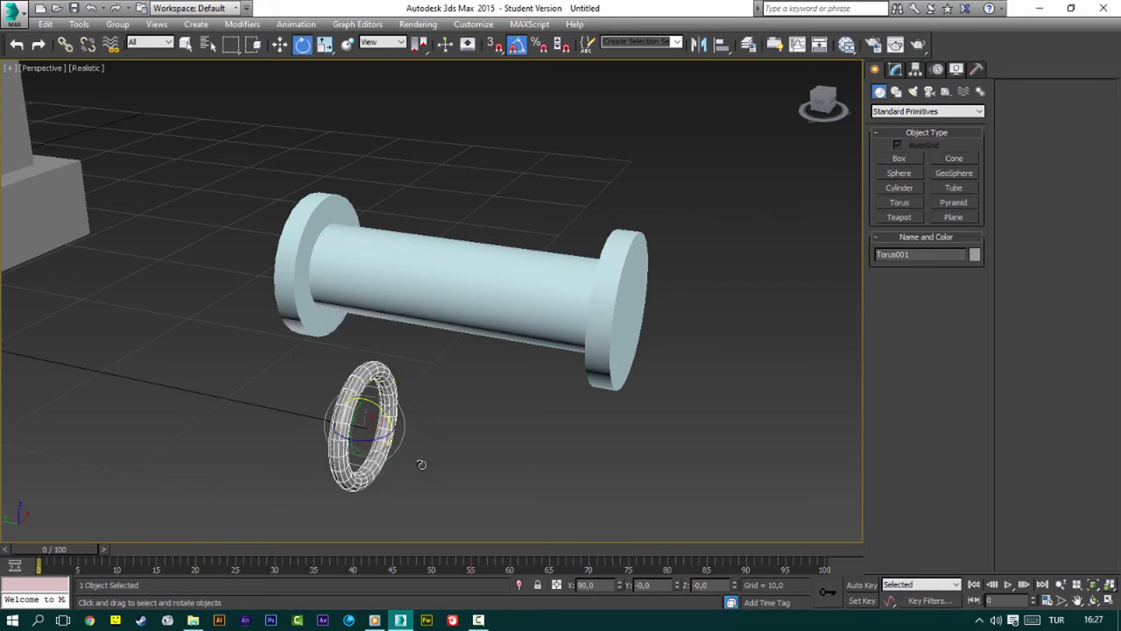
key("w")
Step: Align the ring's centre to the rod (Cylinder002) and scale it to about 90%
left_click(721, 44)
left_click(503, 295)
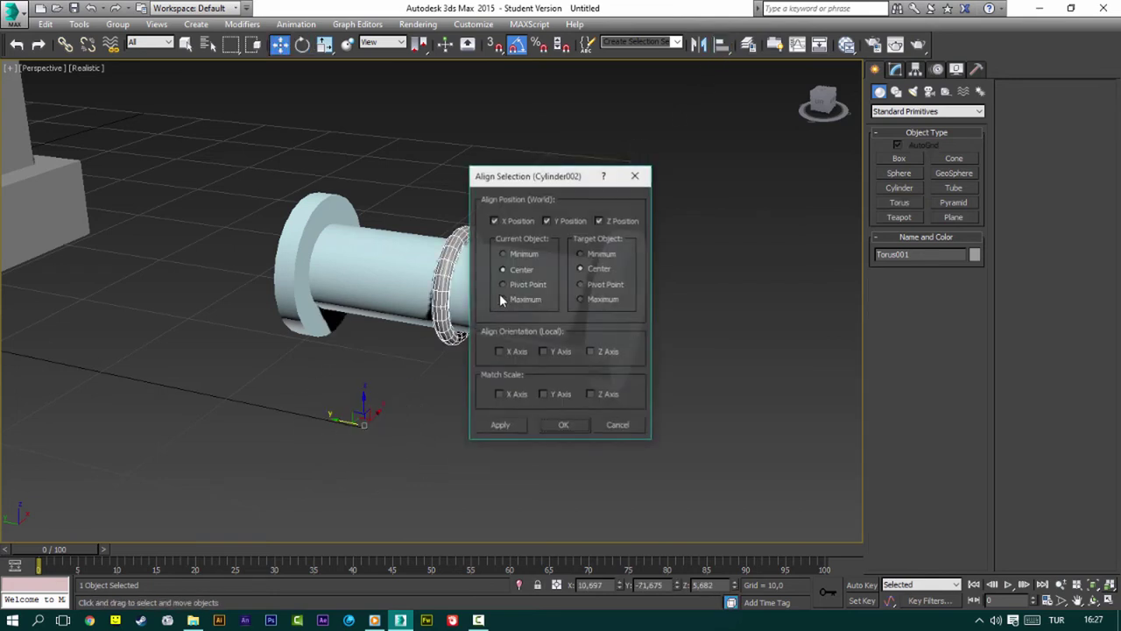
left_click(564, 425)
key("z")
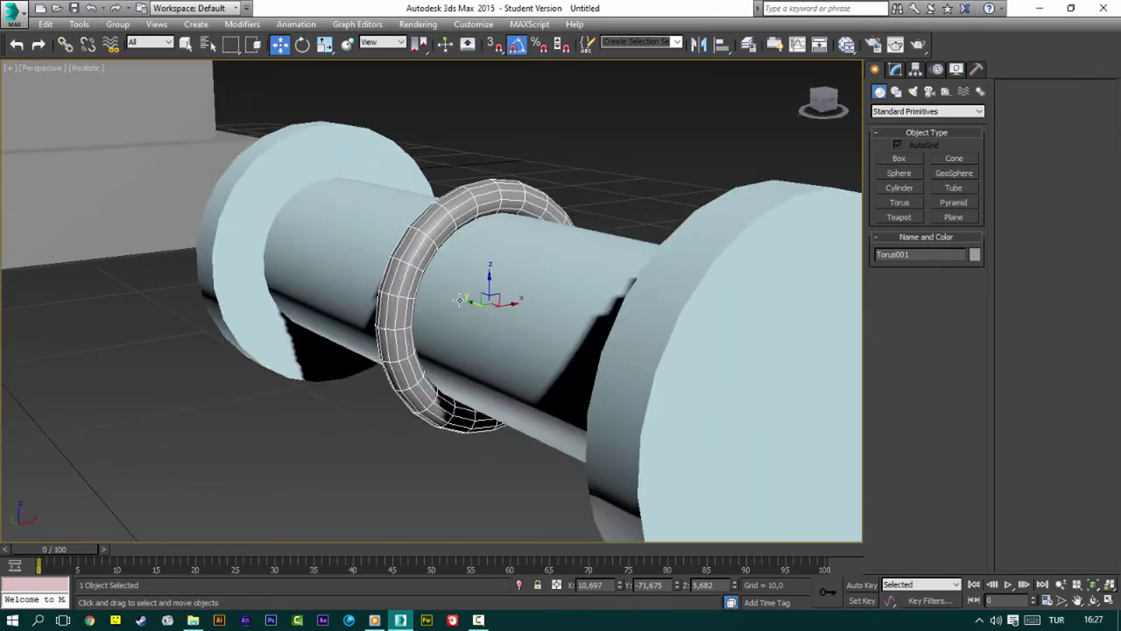
key("r")
left_click_drag(486, 300, 492, 311)
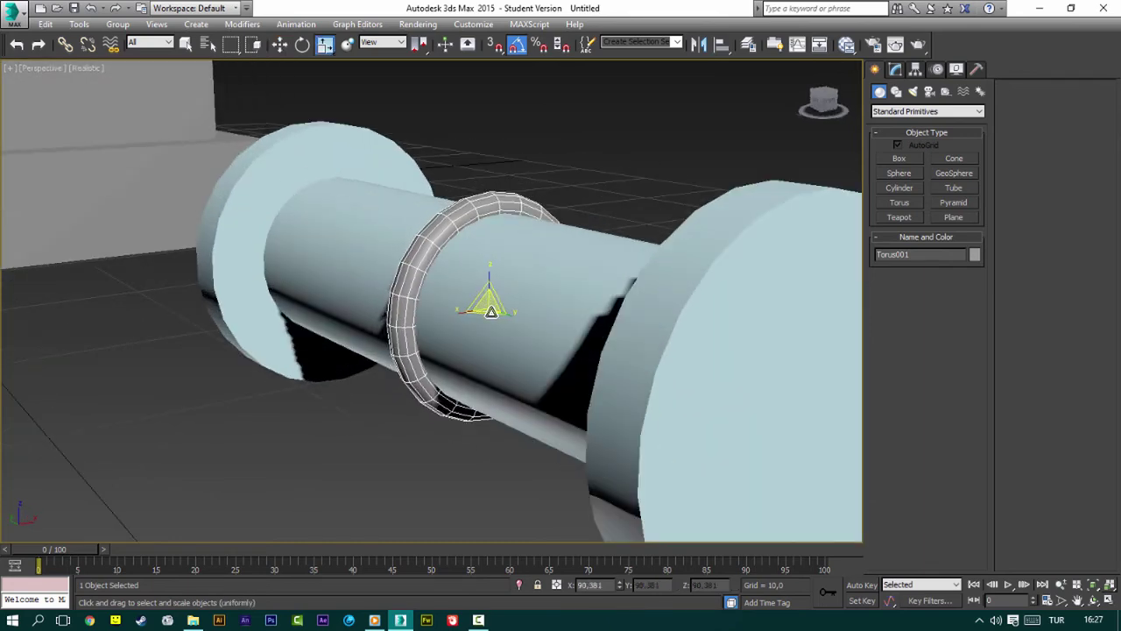
Step: Shift-drag the ring along the rod to create five copies
key("w")
middle_click_drag(491, 311, 497, 328, "alt")
left_click_drag(445, 295, 399, 281, "shift")
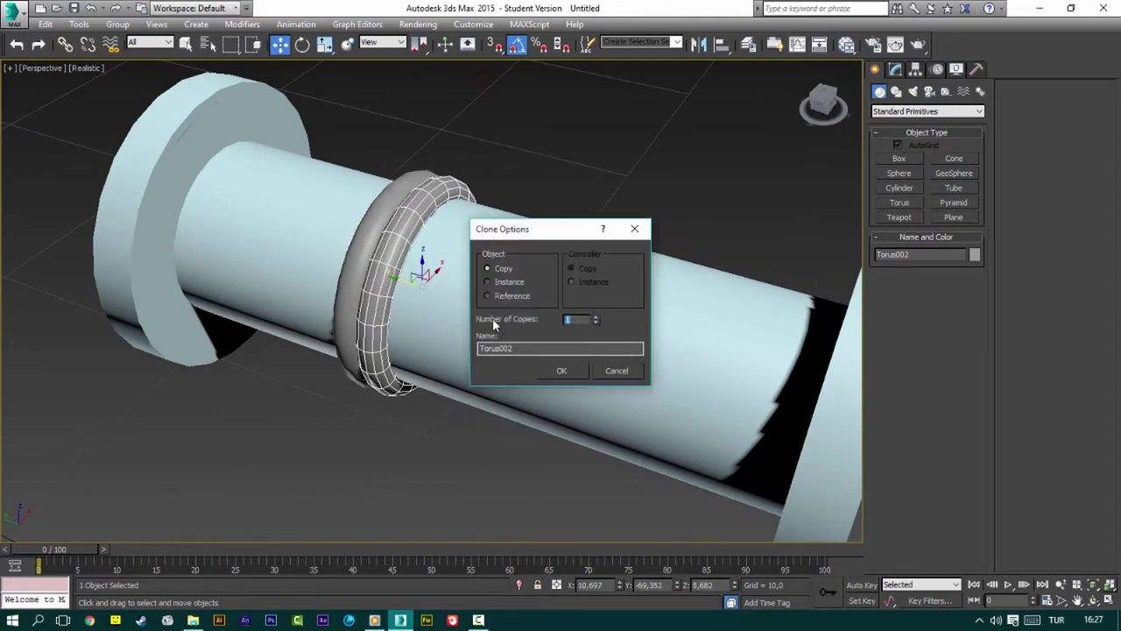
left_click(561, 371)
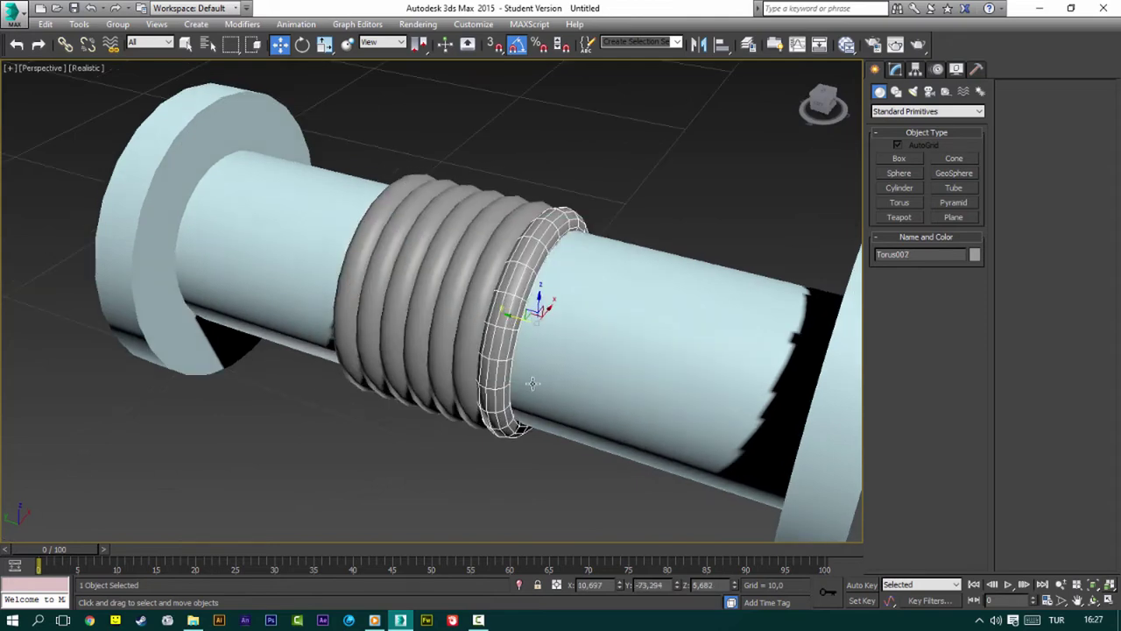
Step: Select the long rod and Shift-rotate a copy of it toward vertical
scroll(563, 368, "down", 5)
left_click(564, 368)
key("e")
left_click_drag(329, 258, 368, 299, "shift")
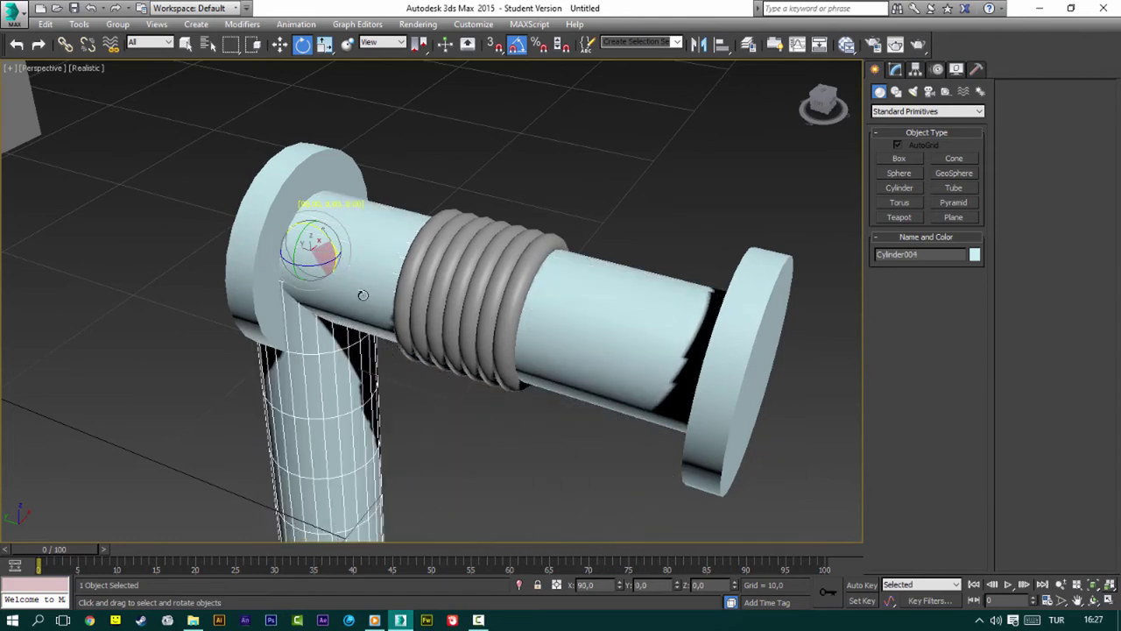
Step: Finish the vertical rod copy and set its radius to 0,3
left_click_drag(365, 298, 367, 303, "shift")
left_click(563, 368)
left_click(899, 70)
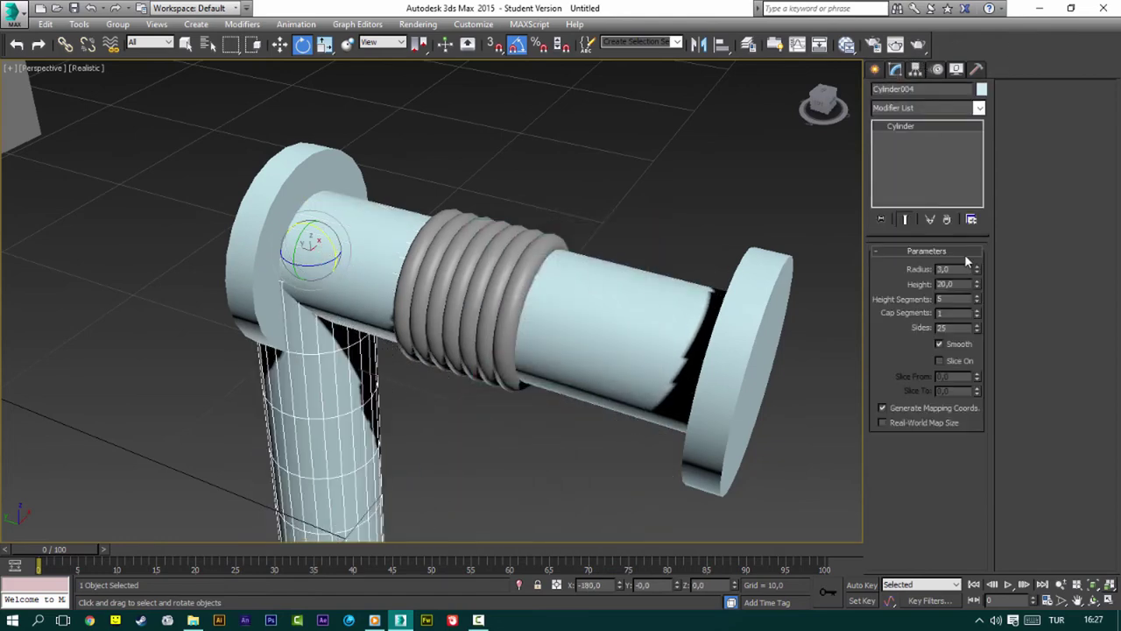
type("1")
key("Return")
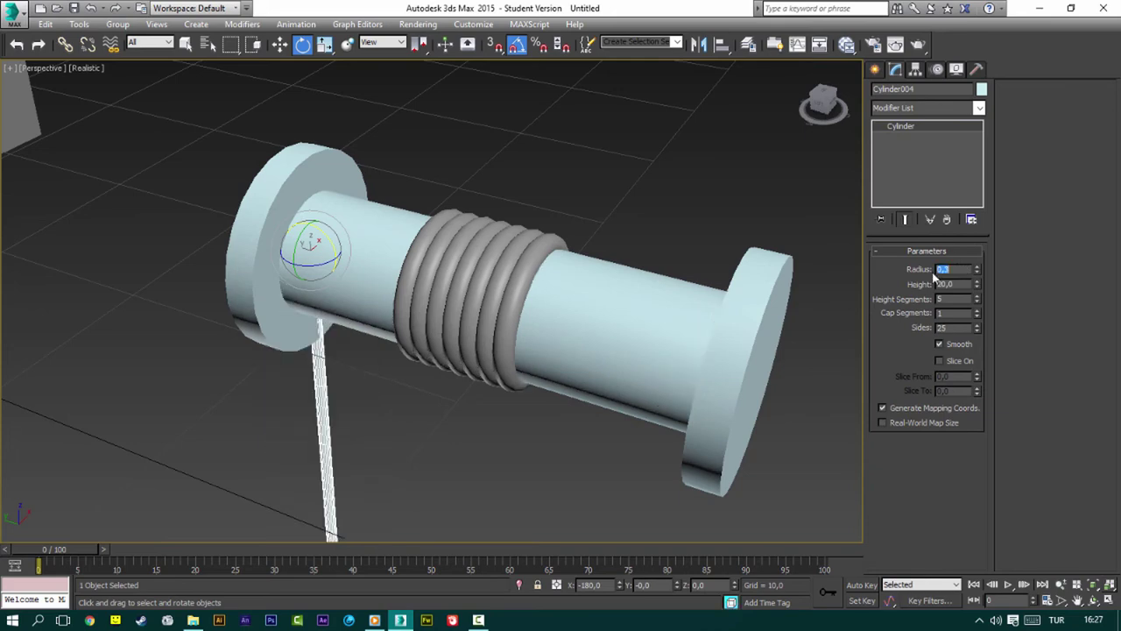
Step: Move the thin rope cylinder directly beneath the coil on the spool
key("w")
middle_click_drag(507, 341, 490, 293)
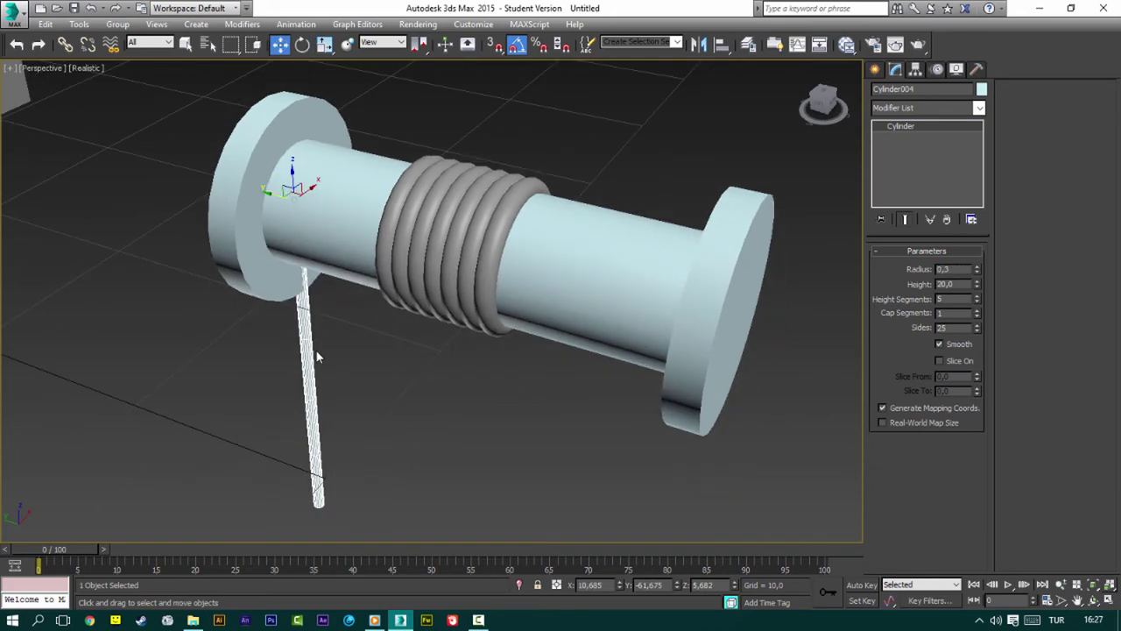
mouse_move(317, 357)
middle_mouse_down("alt")
mouse_move(308, 280)
mouse_move(257, 134)
middle_mouse_up("alt")
left_click_drag(270, 133, 515, 127)
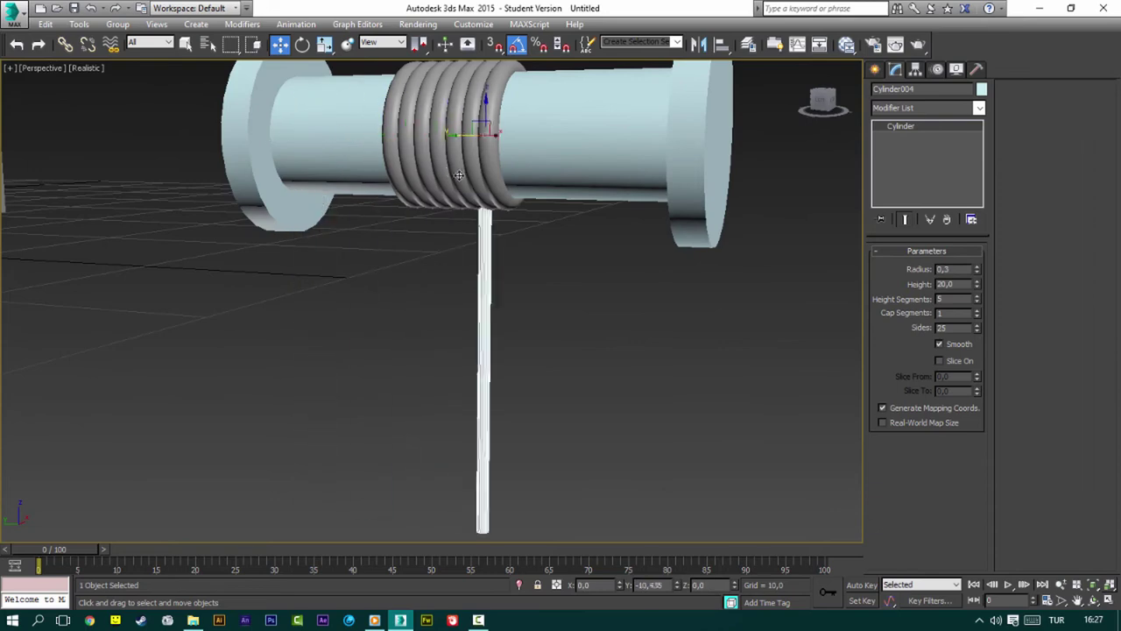
middle_click_drag(515, 127, 518, 124, "alt")
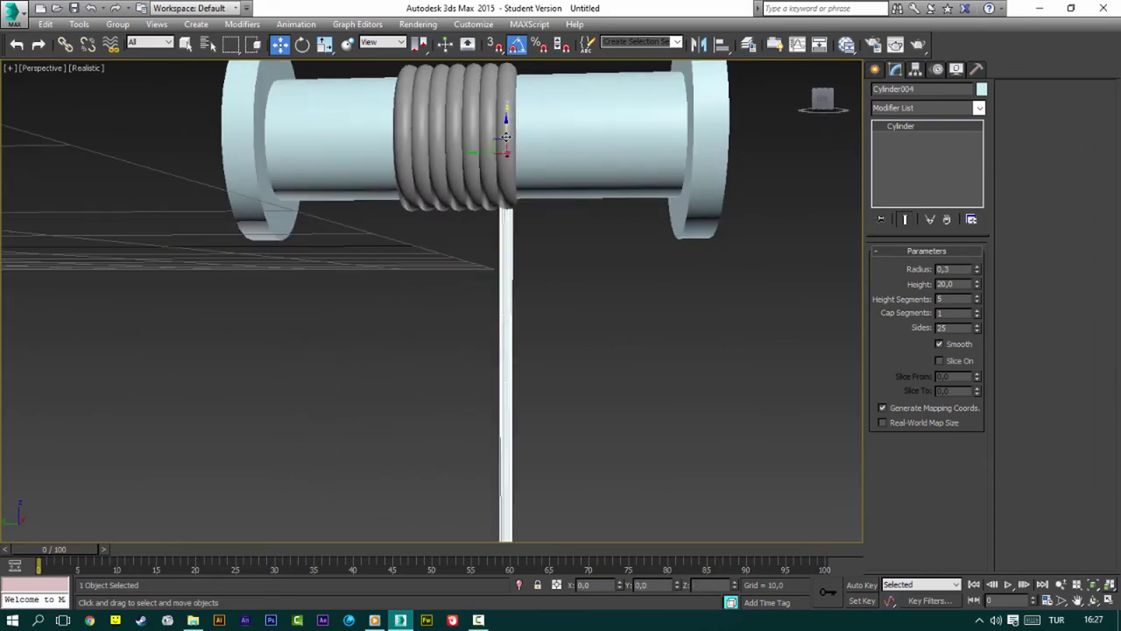
left_click(561, 279)
middle_click_drag(562, 278, 494, 315, "alt")
Step: Group the coil rings and rope together as Group001
left_click_drag(473, 337, 552, 130)
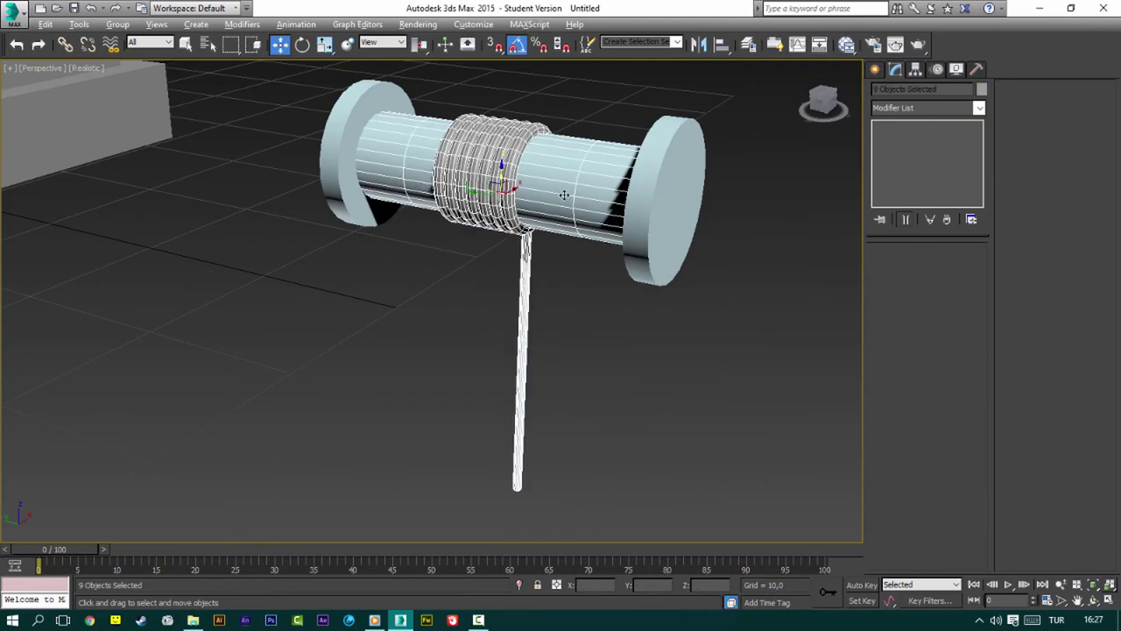
left_click(117, 24)
left_click(131, 40)
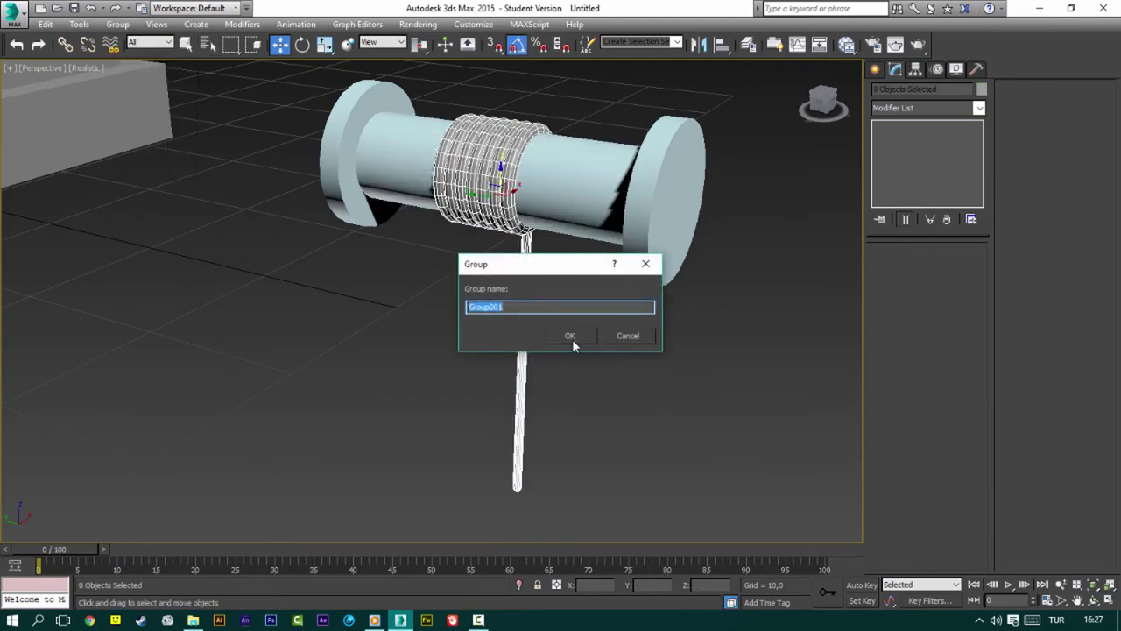
left_click(572, 339)
Step: Select the whole spool assembly and group it as Group002
left_click_drag(307, 348, 711, 107)
left_click(117, 24)
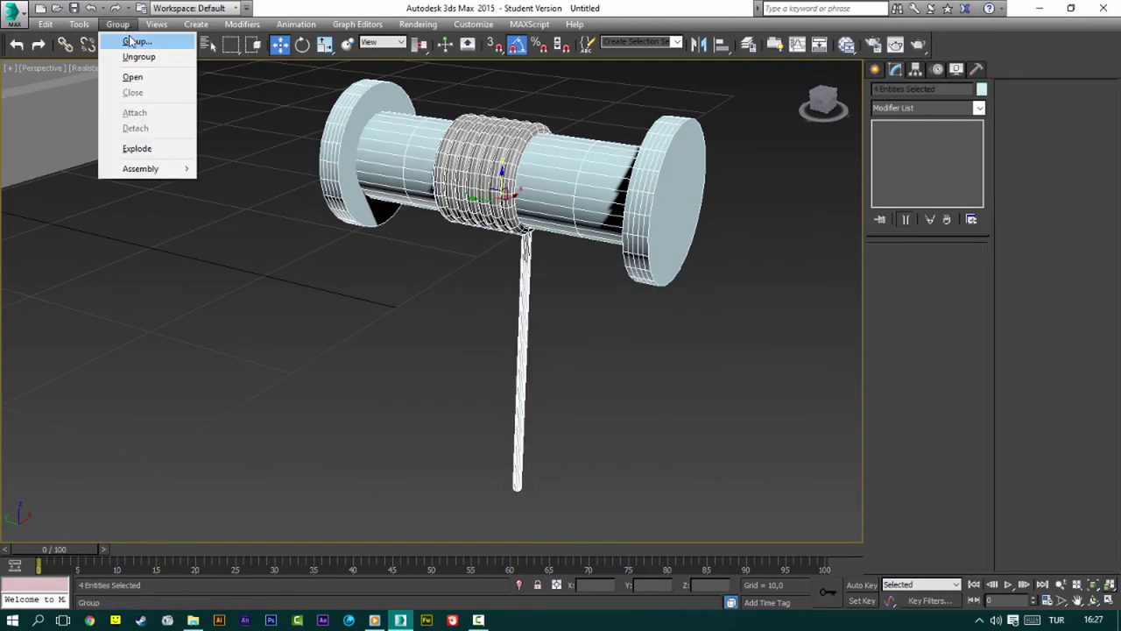
left_click(132, 39)
left_click(570, 334)
Step: Set Group002's object colour to gray to match the well
left_click(982, 90)
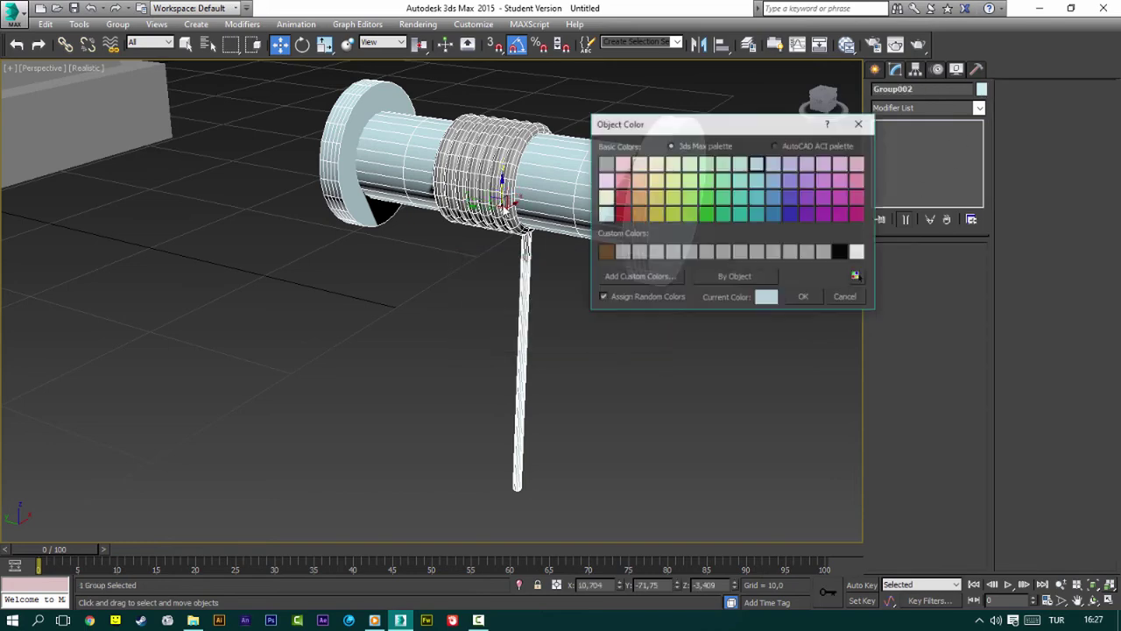
left_click(804, 297)
scroll(771, 375, "down", 3)
middle_click_drag(771, 376, 563, 426, "alt")
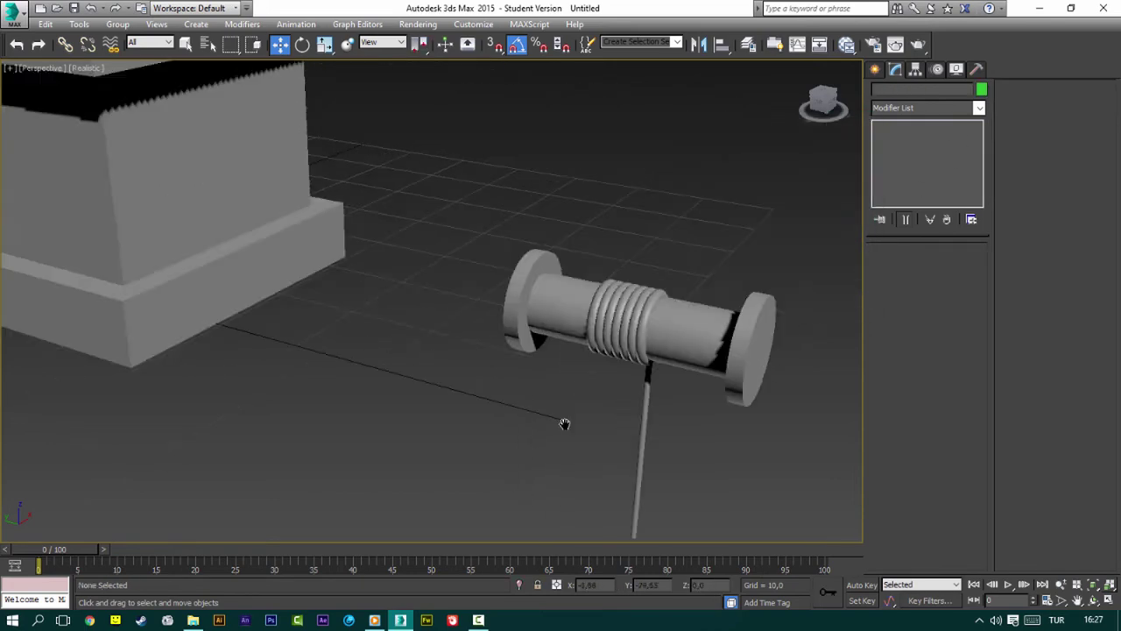
scroll(708, 518, "up", 2)
middle_click_drag(708, 518, 725, 439, "alt")
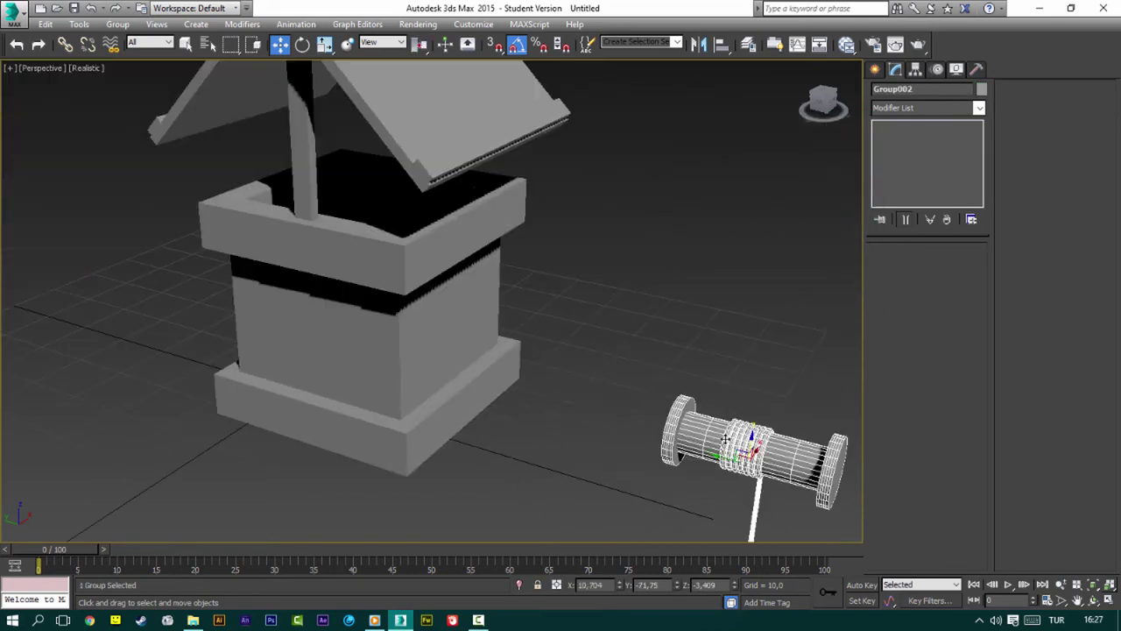
Step: Centre the spool group Group002 on the post Box004 and turn it 90° about Z
left_click(720, 44)
left_click(307, 158)
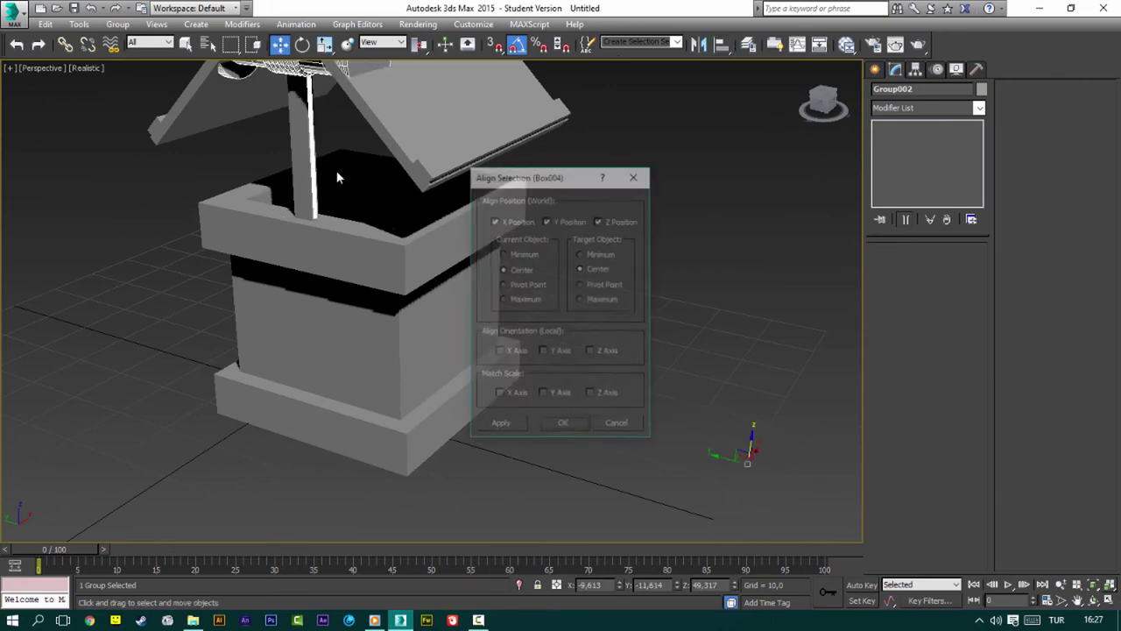
left_click(565, 426)
scroll(378, 279, "up", 5)
key("e")
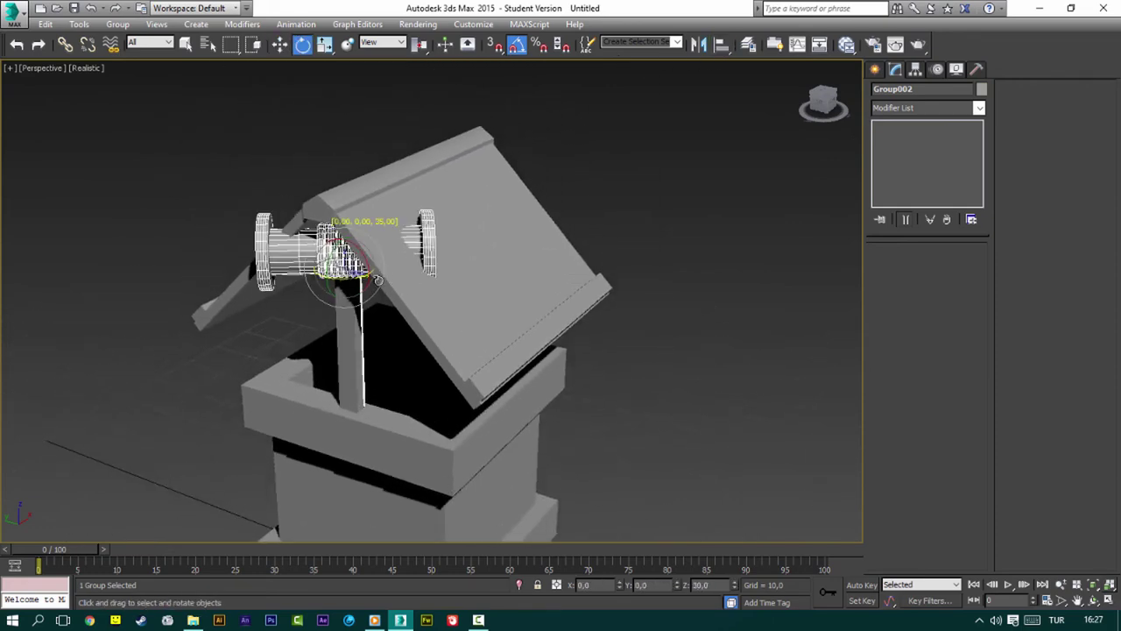
left_click_drag(378, 279, 416, 277)
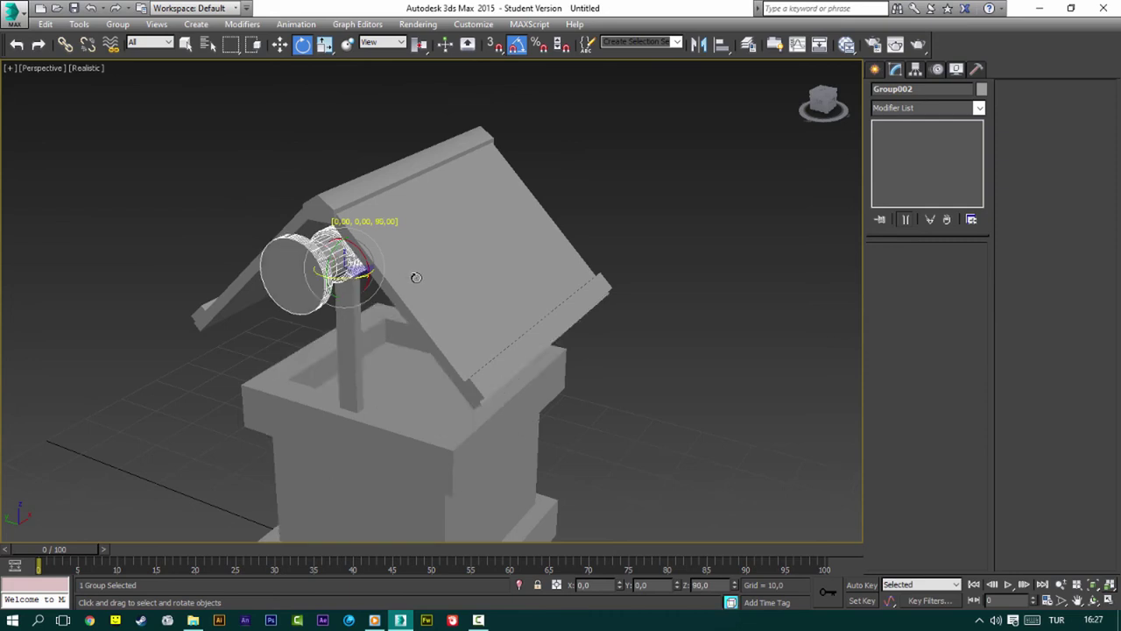
Step: In the Front view, slide the spool sideways to centre it under the roof
mouse_move(337, 279)
middle_mouse_down("alt")
mouse_move(521, 283)
mouse_move(515, 312)
middle_mouse_up("alt")
key("w")
key("f")
scroll(458, 315, "up", 2)
key("F3")
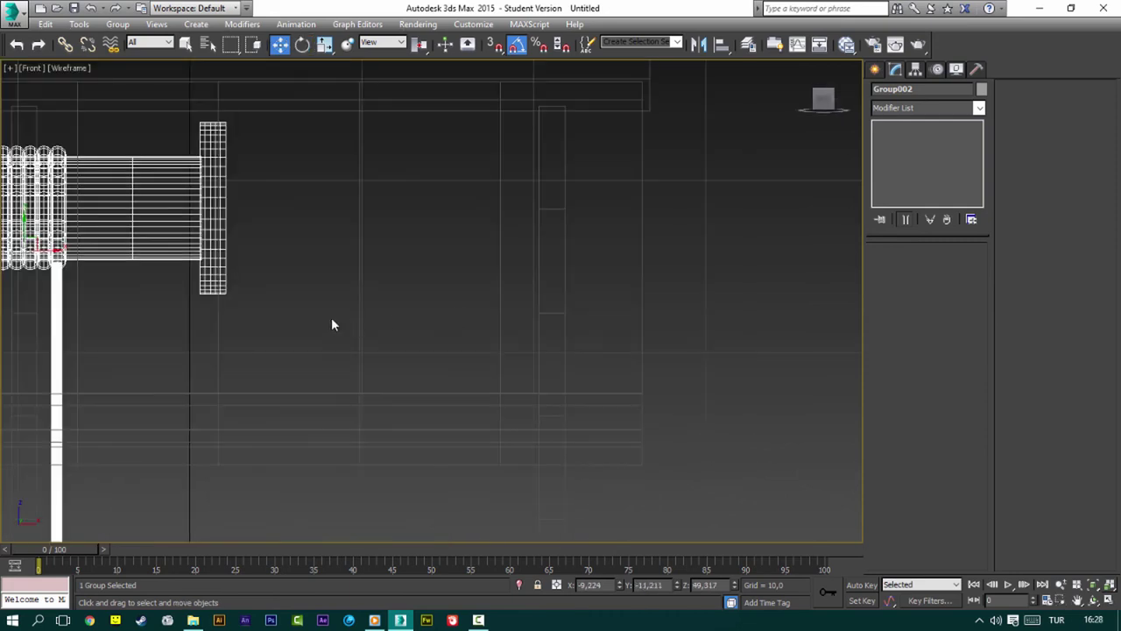
middle_click_drag(333, 323, 401, 325)
left_click_drag(213, 296, 393, 321)
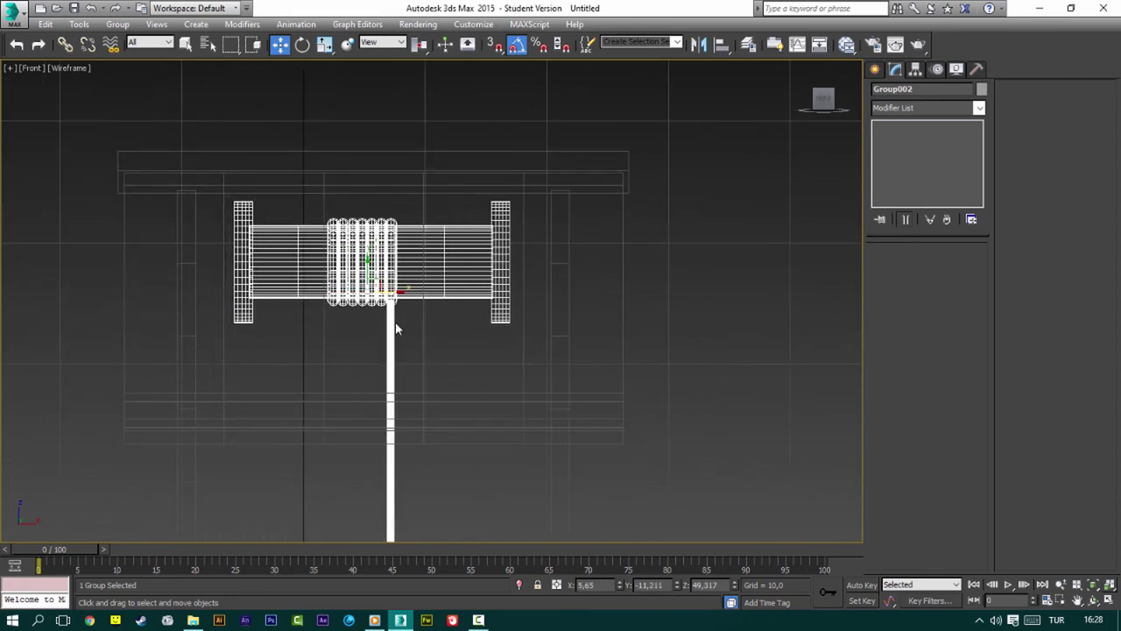
key("F3")
Step: In the Left view, lower the spool down along the post
key("p")
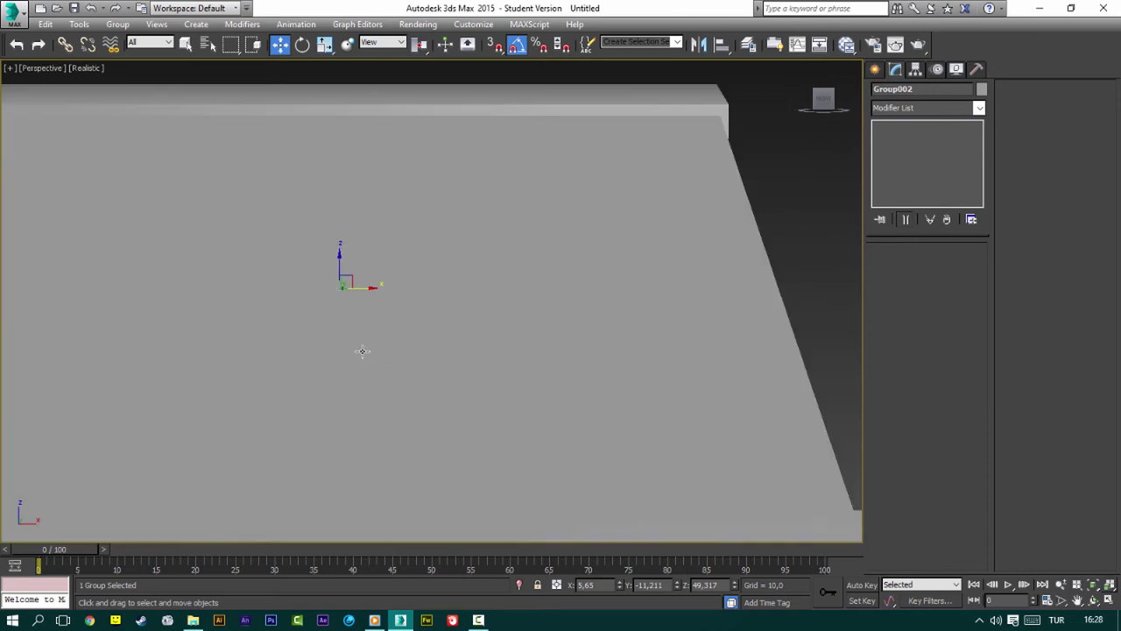
middle_click_drag(363, 350, 444, 351, "alt")
key("l")
scroll(378, 355, "down", 2)
scroll(350, 302, "down", 2)
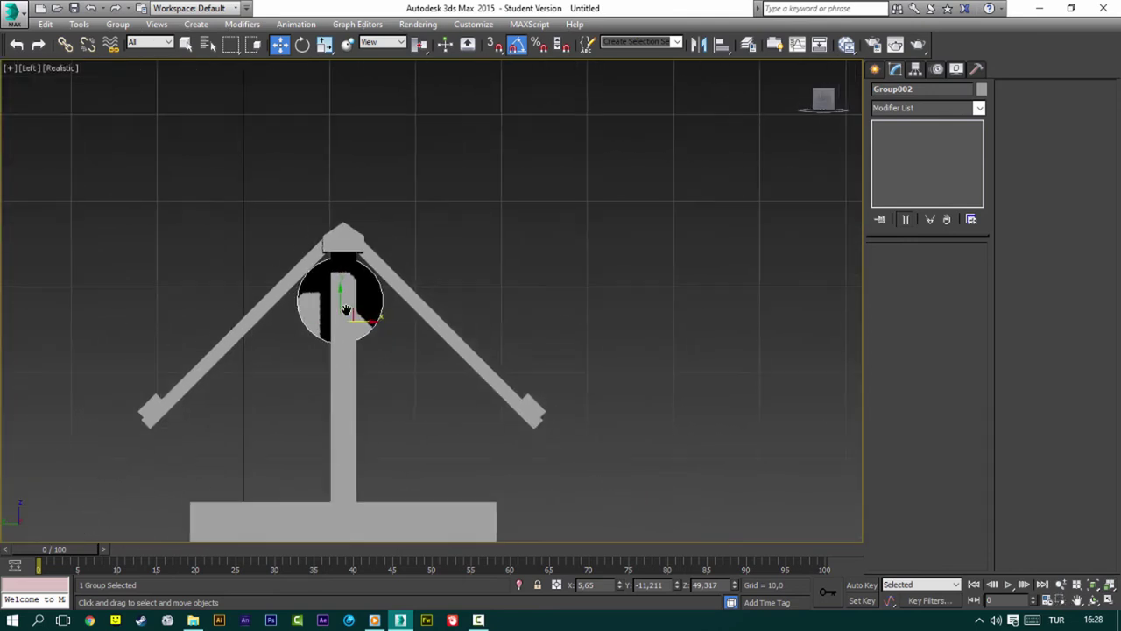
scroll(344, 290, "up", 3)
left_click_drag(342, 287, 335, 394)
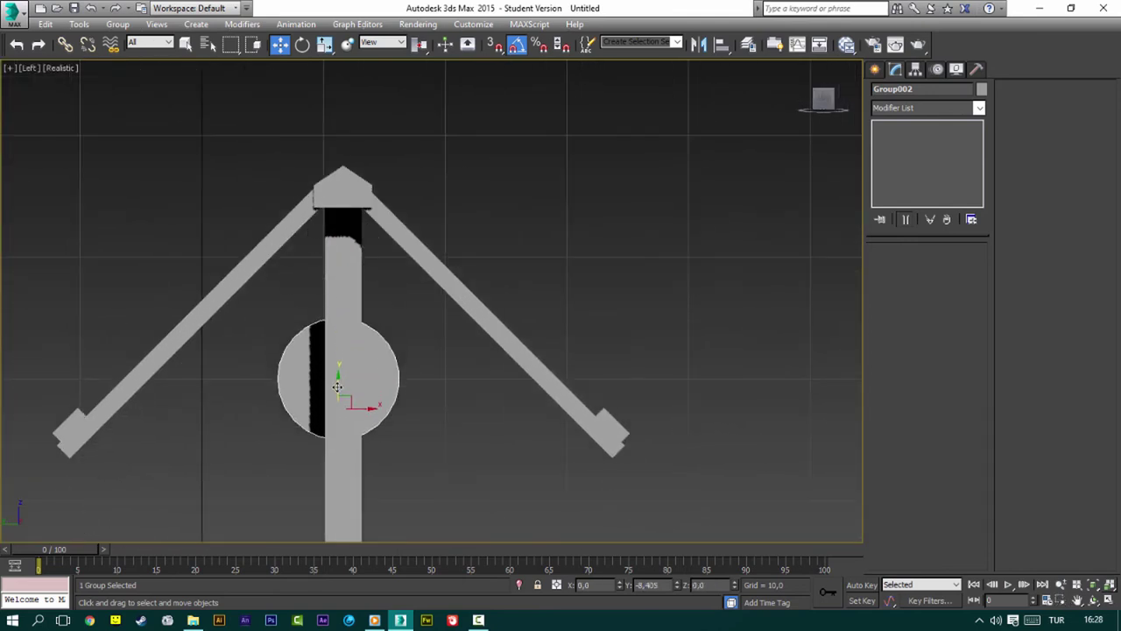
scroll(337, 394, "down", 2)
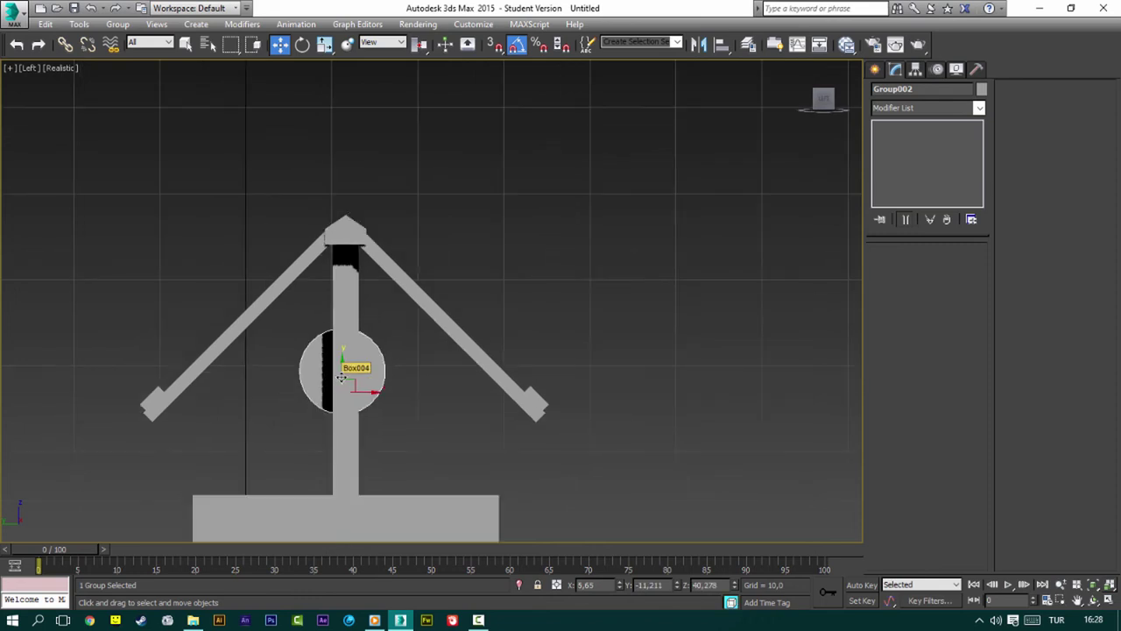
key("p")
middle_click_drag(343, 381, 255, 405, "alt")
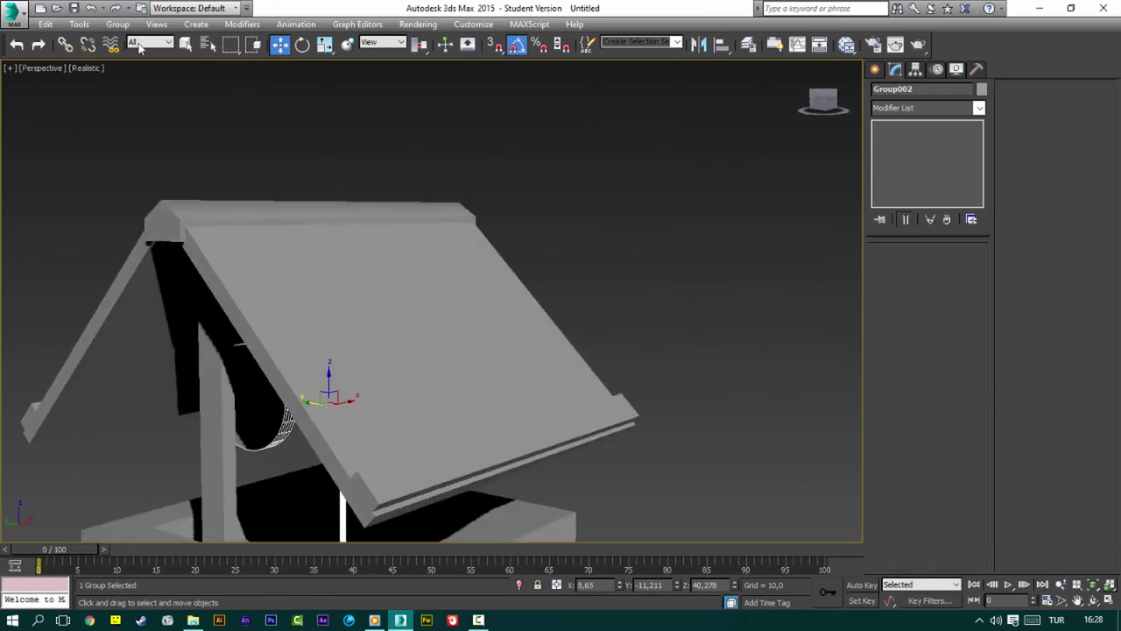
Step: Ungroup Group002 into its separate spool pieces
left_click(117, 23)
left_click(127, 55)
scroll(293, 342, "up", 3)
Step: Clone the axle cylinder as a thin 0,75-radius, 5,0-high rod and slide it outward
left_click(292, 342)
scroll(296, 353, "up", 2)
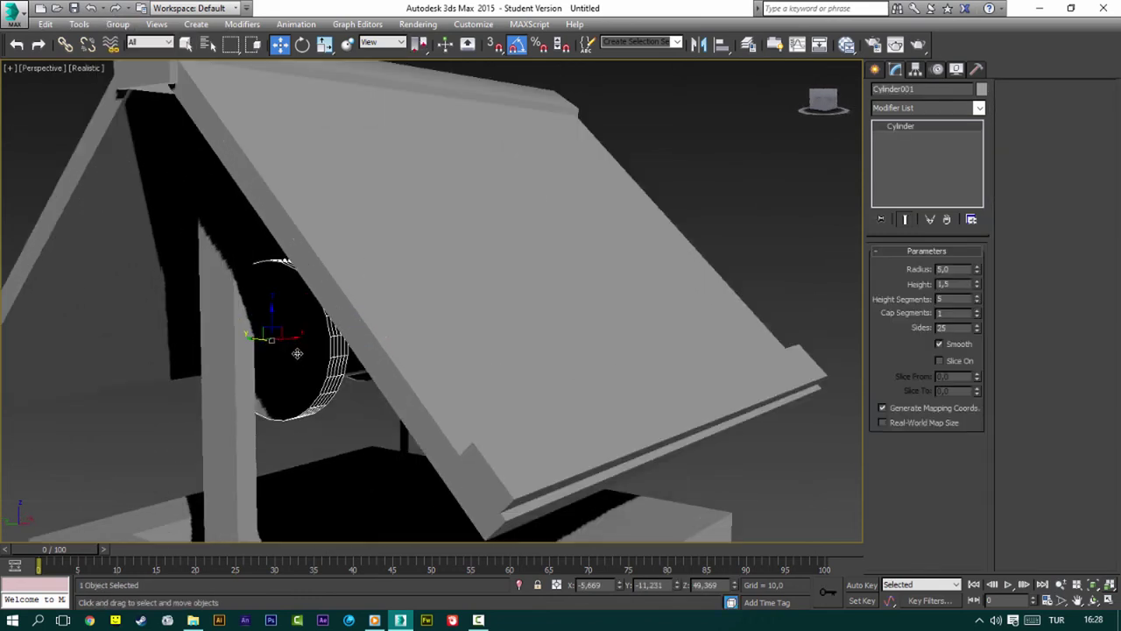
left_click(297, 337)
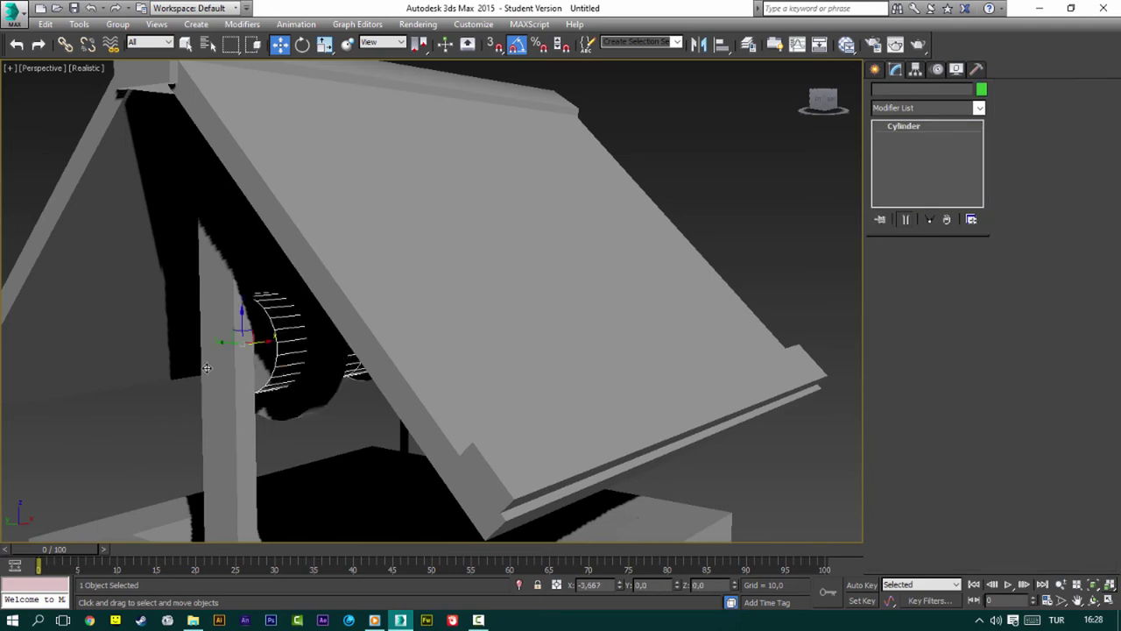
left_click_drag(289, 341, 171, 376, "shift")
left_click(558, 370)
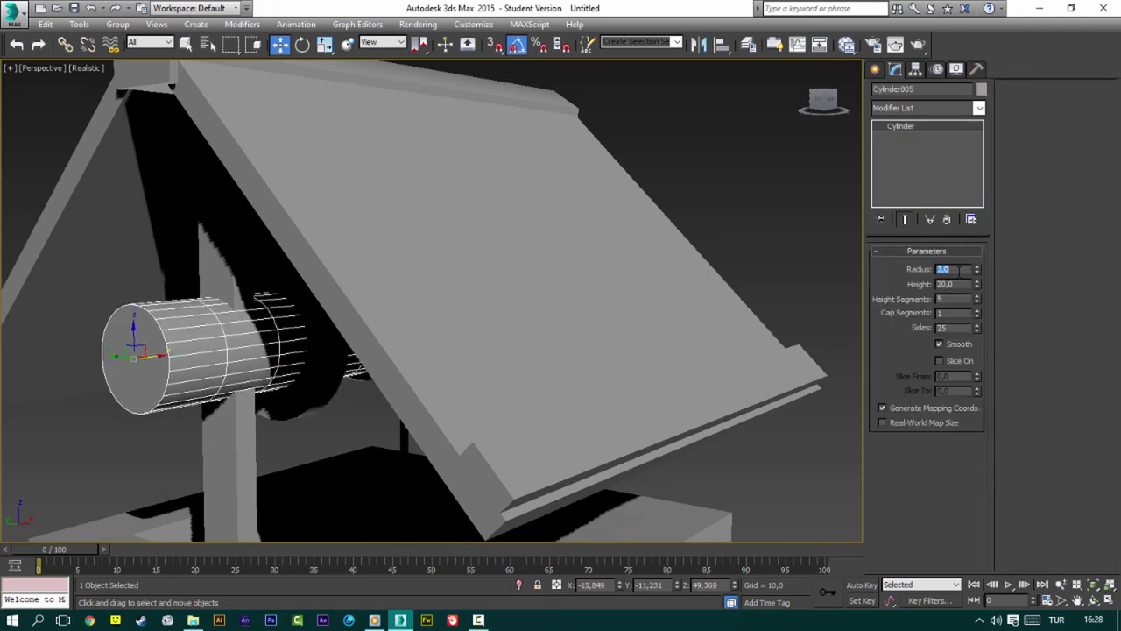
key("Tab")
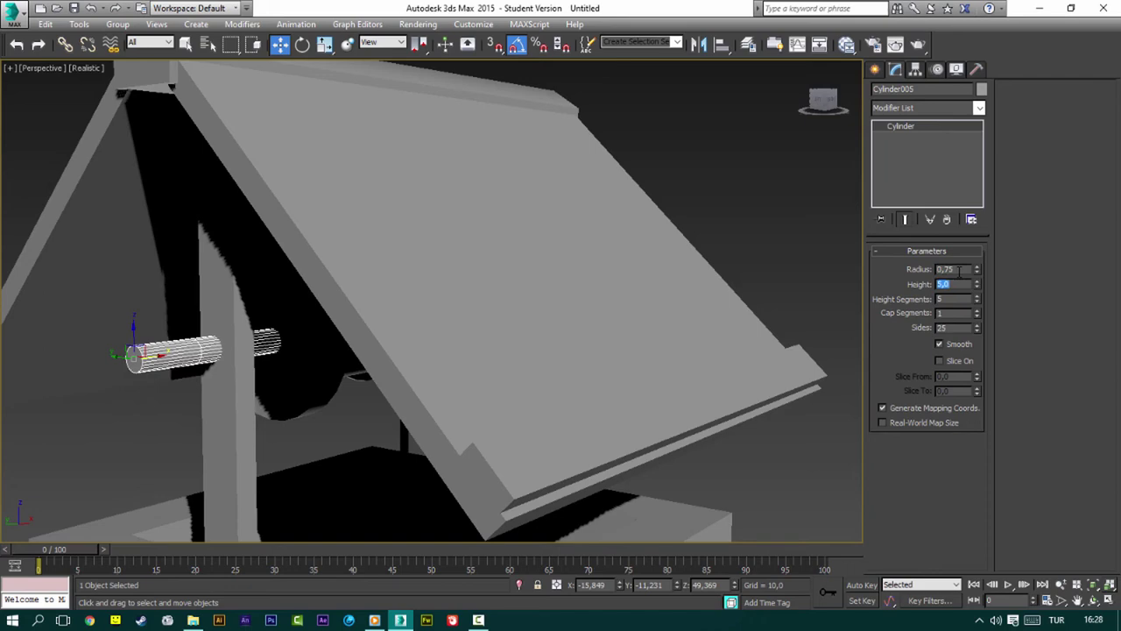
middle_click_drag(300, 430, 184, 350, "alt")
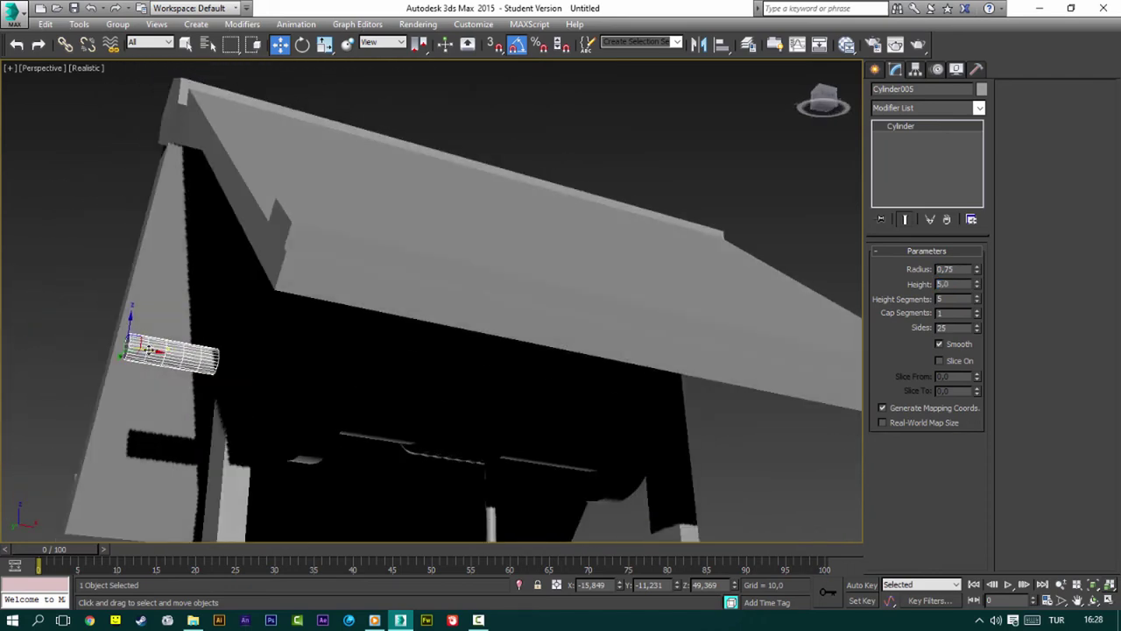
left_click_drag(151, 351, 244, 370)
Step: Clone the rod twice more beside the post, making Cylinder007 4,0 high
middle_click_drag(305, 378, 234, 379, "alt")
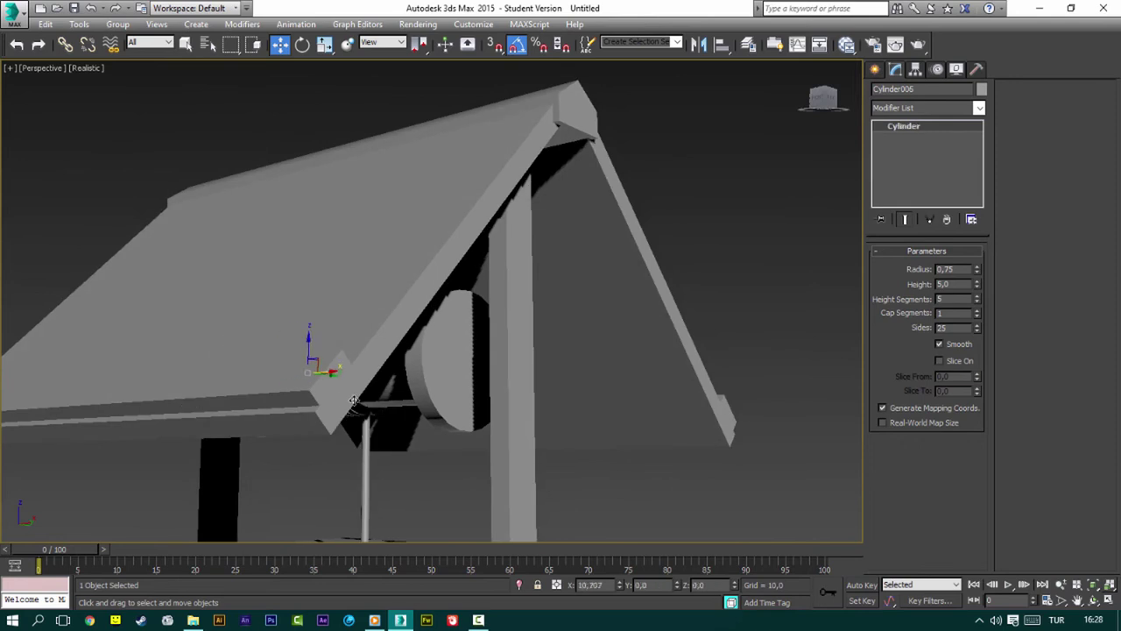
left_click_drag(353, 401, 505, 385, "shift")
left_click(562, 370)
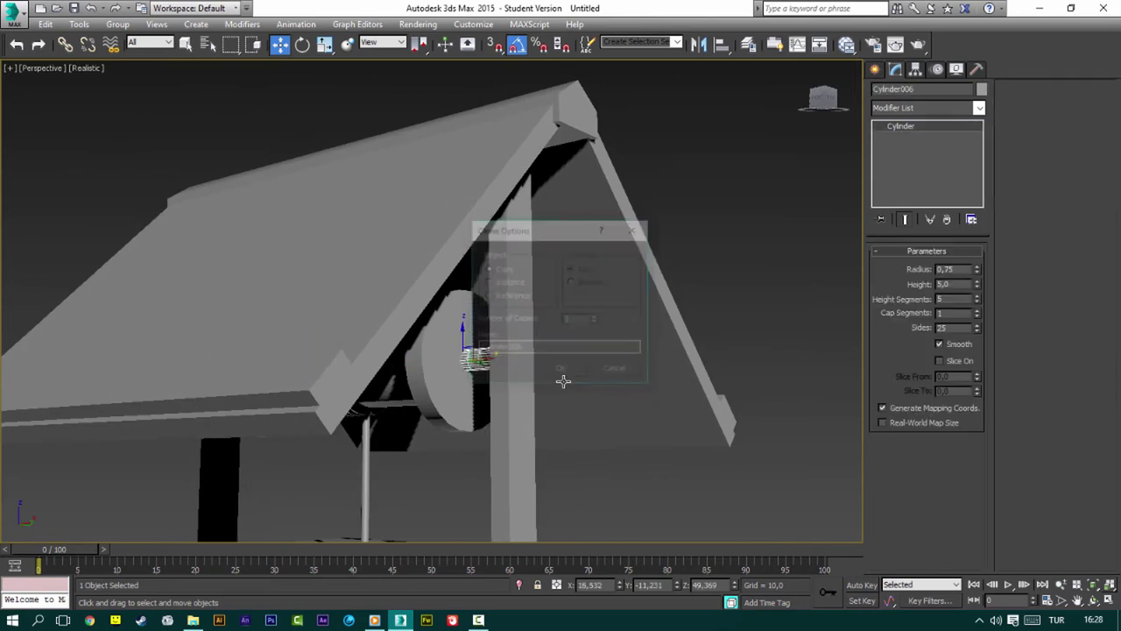
middle_click_drag(563, 380, 427, 374, "alt")
left_click_drag(415, 341, 477, 357, "shift")
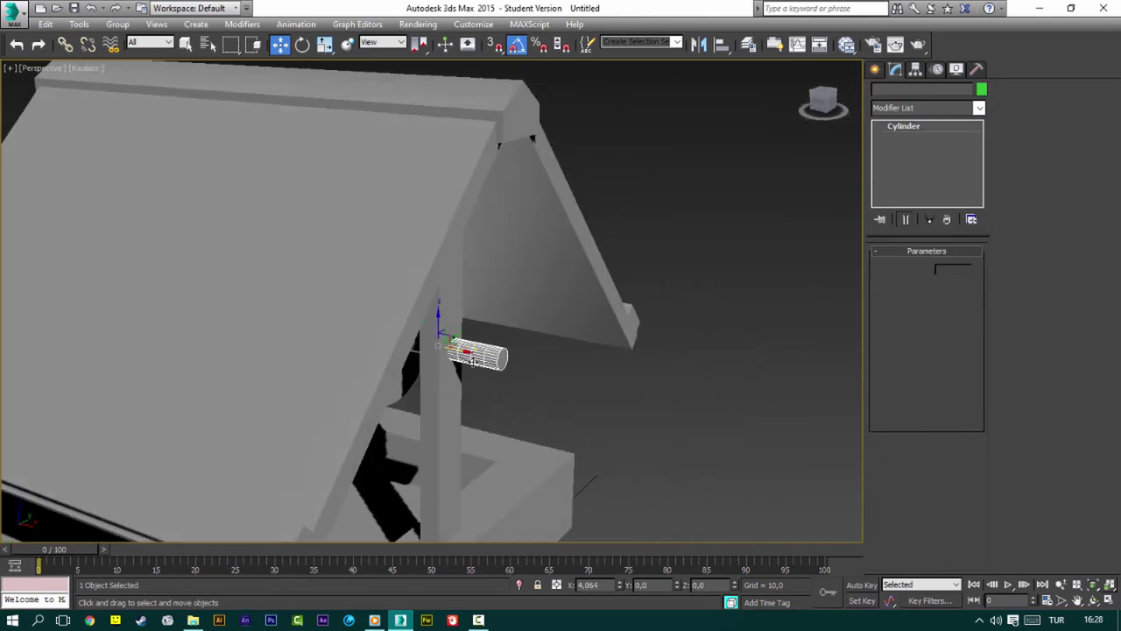
left_click(561, 369)
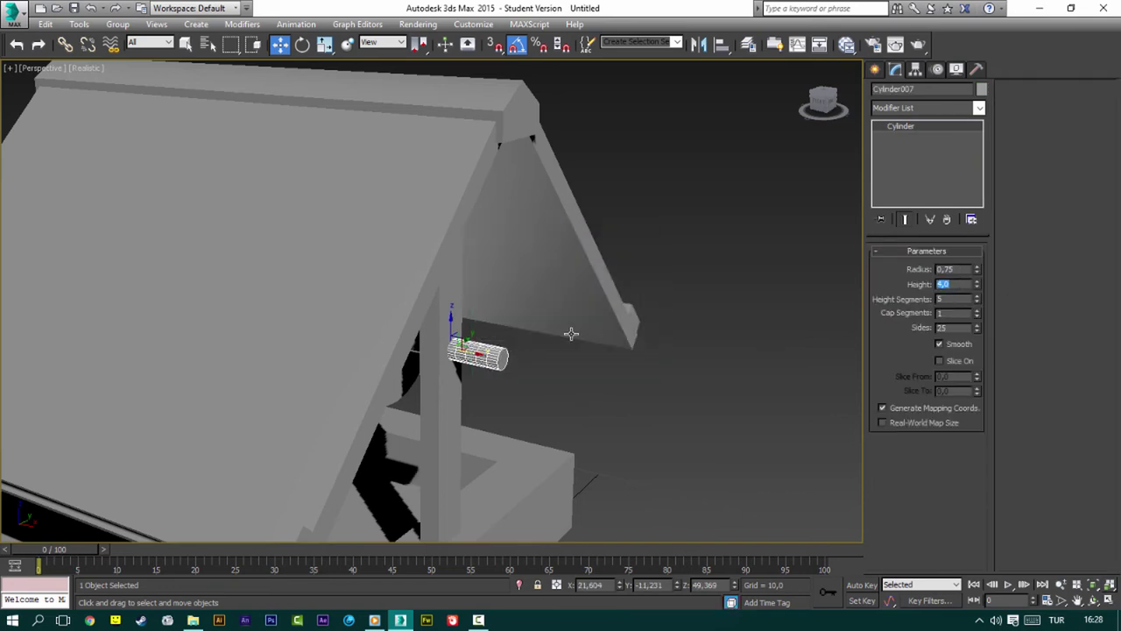
middle_click_drag(570, 333, 648, 336, "alt")
left_click(876, 72)
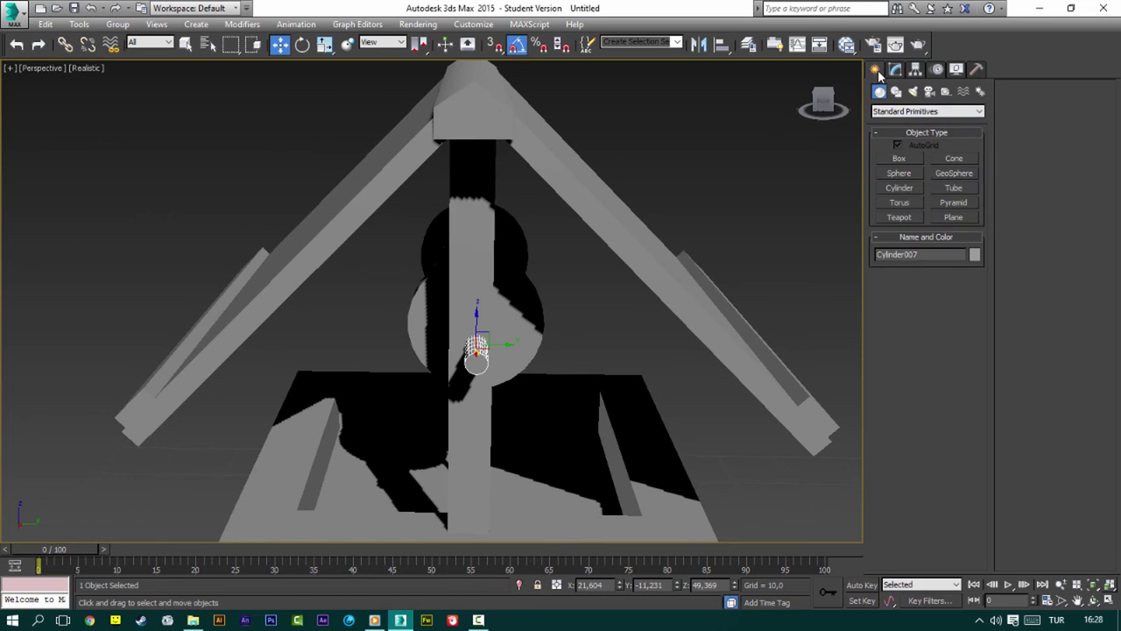
Step: Draw a flat 6,0-wide box plate, Box010, on the post beside the crank rod
left_click(900, 159)
mouse_move(613, 293)
middle_mouse_down("alt")
mouse_move(569, 295)
mouse_move(491, 355)
middle_mouse_up("alt")
mouse_move(474, 360)
left_mouse_down()
mouse_move(543, 405)
mouse_move(581, 410)
left_mouse_up()
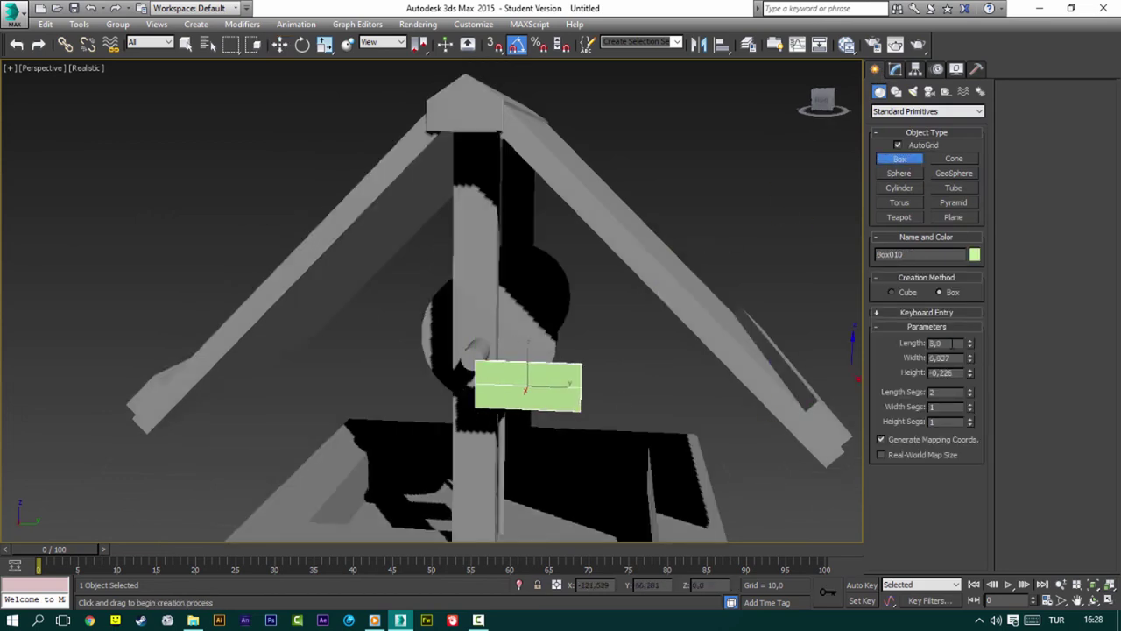
type("6")
key("Tab")
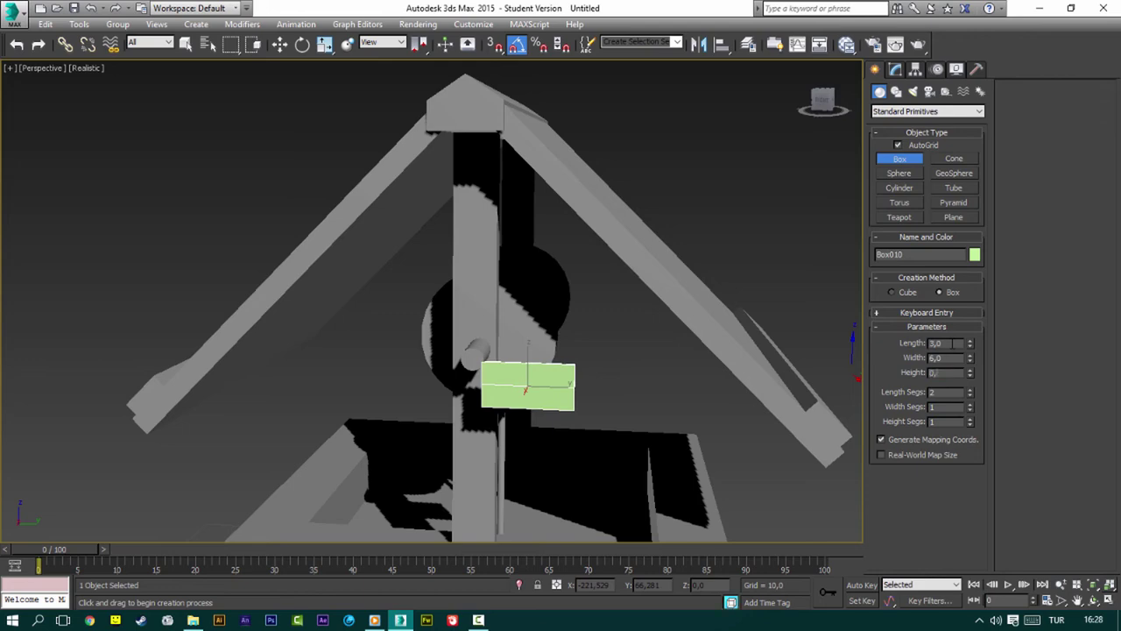
type("5")
key("Return")
middle_click_drag(415, 388, 456, 400, "alt")
scroll(499, 410, "up", 3)
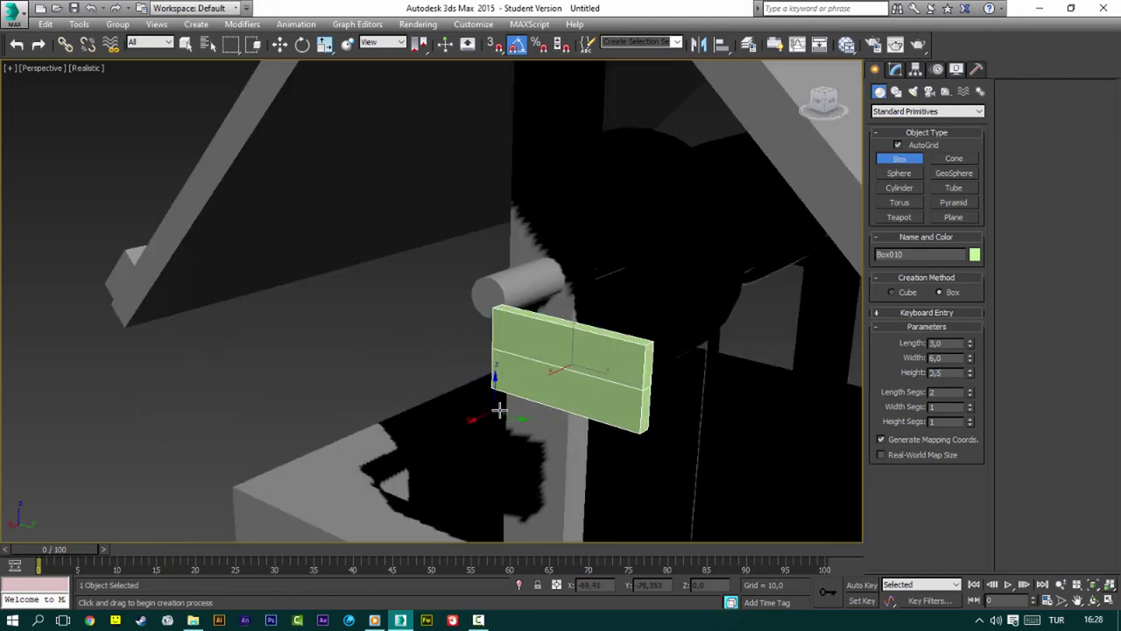
key("w")
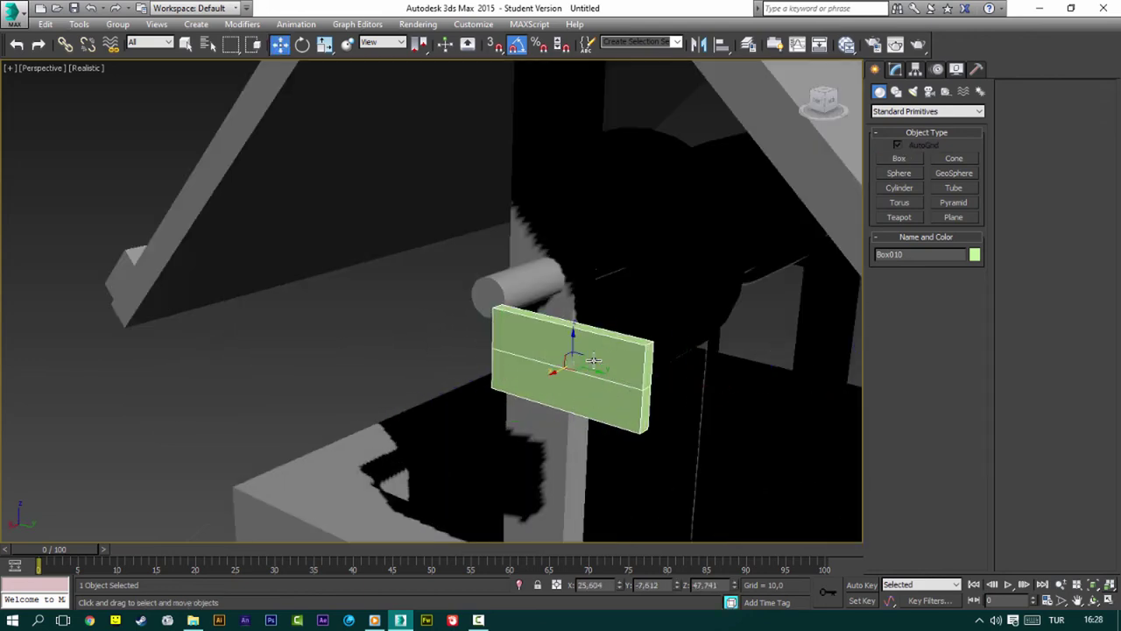
left_click(748, 43)
Step: Align Box010 to the axle cylinder and slide it onto the cylinder
left_click(542, 289)
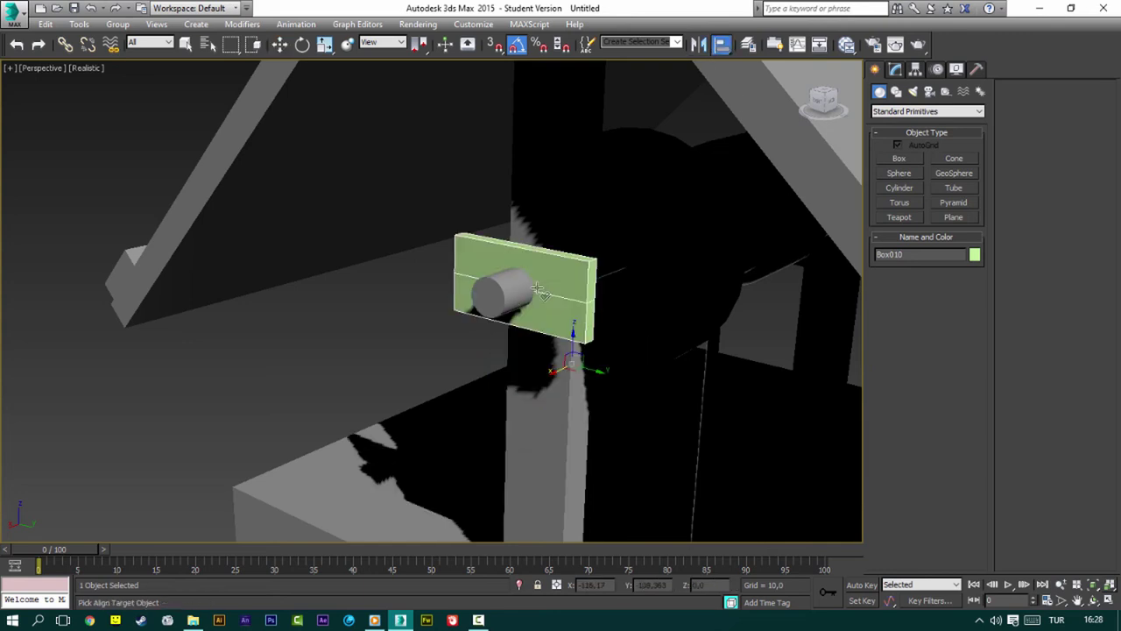
left_click(564, 425)
scroll(536, 321, "down", 2)
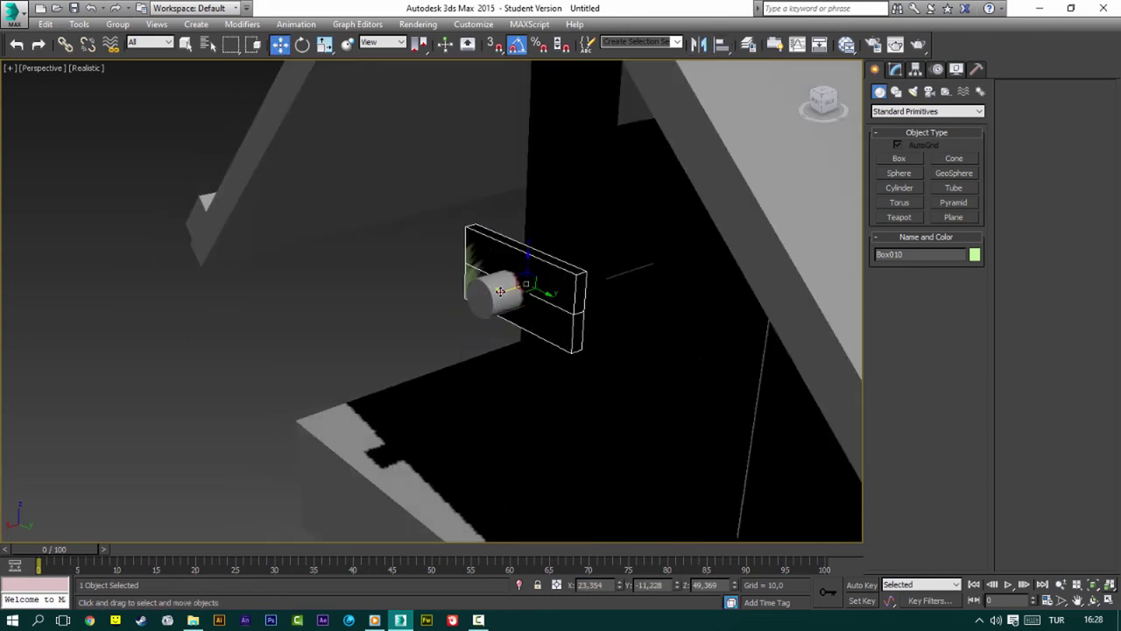
left_click_drag(499, 291, 465, 304)
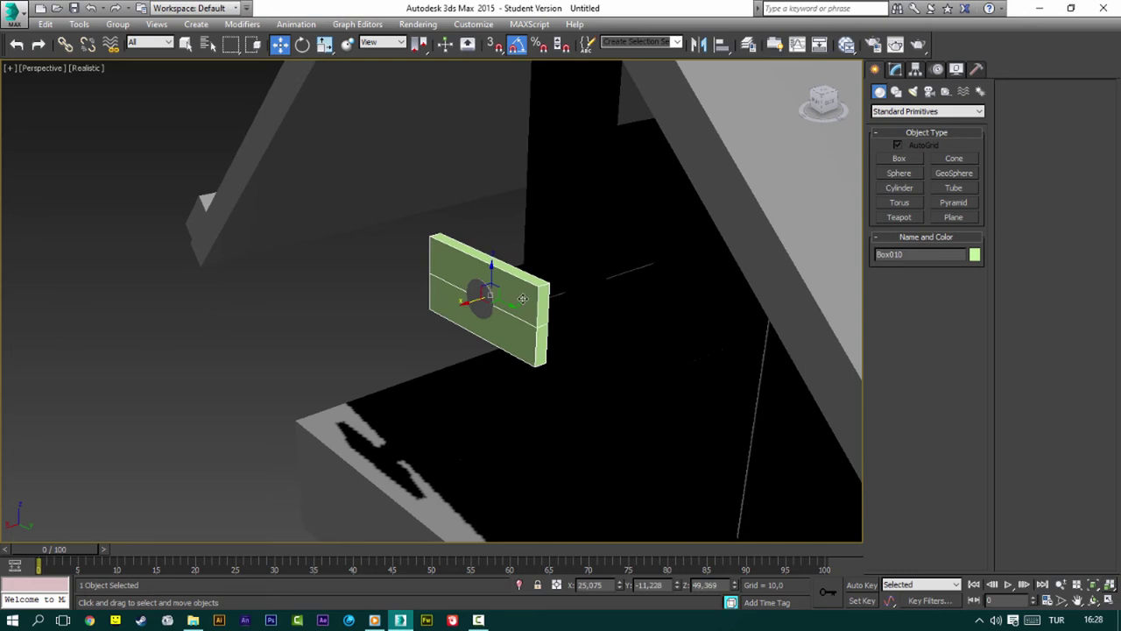
middle_click_drag(511, 303, 629, 324, "alt")
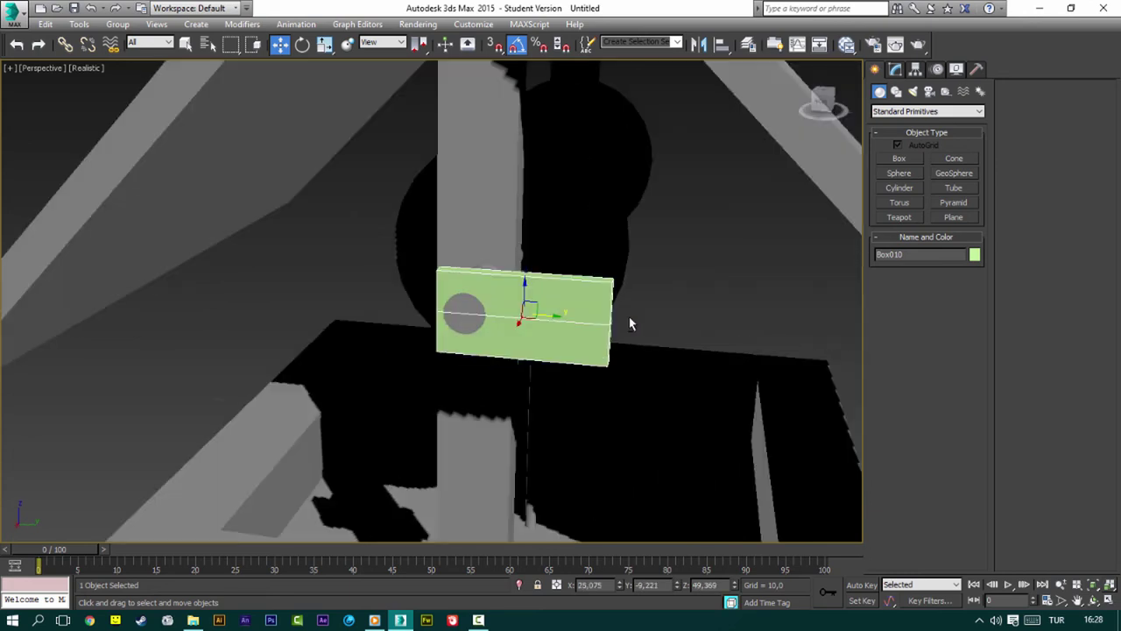
Step: Clone the cylinder as Cylinder008 with radius 0,5 and place it in front of the plate
left_click(472, 310)
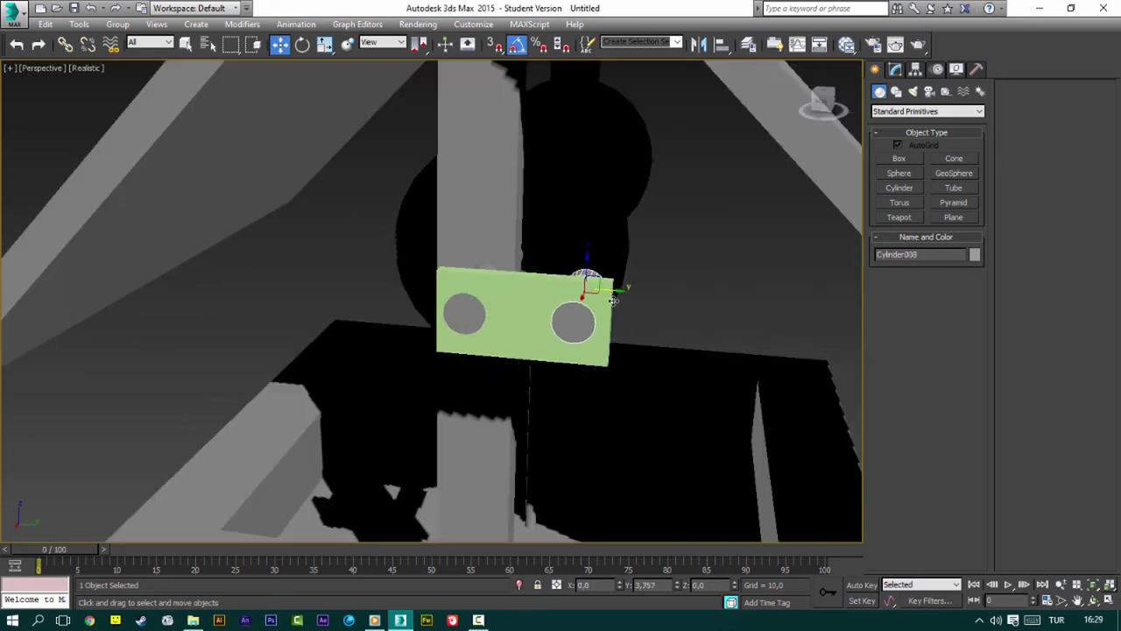
left_click_drag(472, 310, 604, 317, "shift")
left_click(565, 370)
left_click(895, 70)
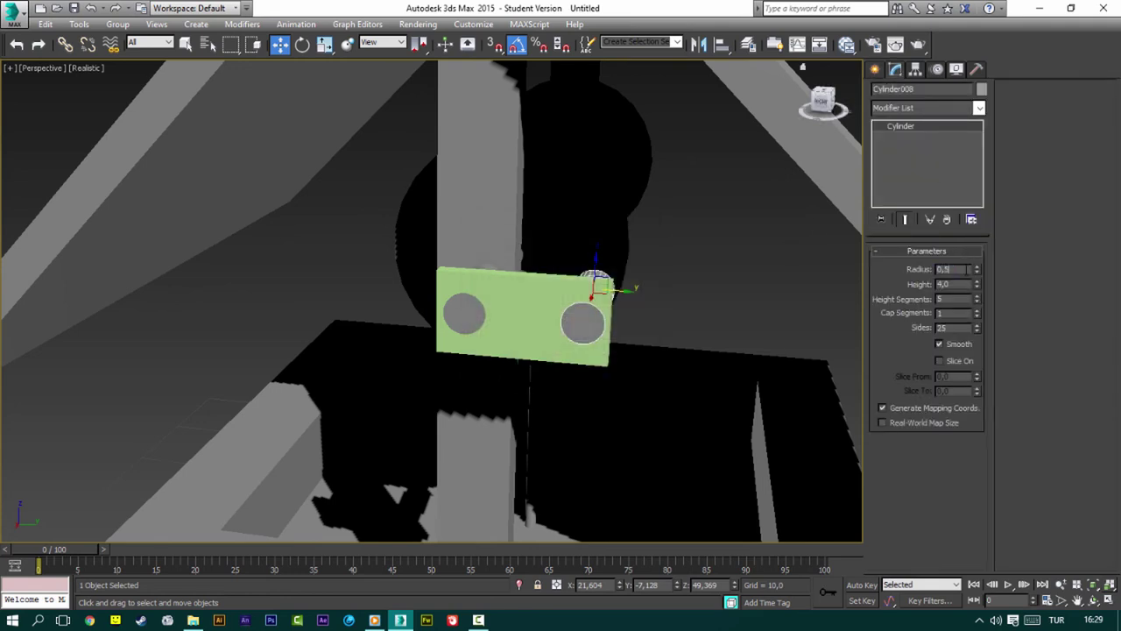
key("Tab")
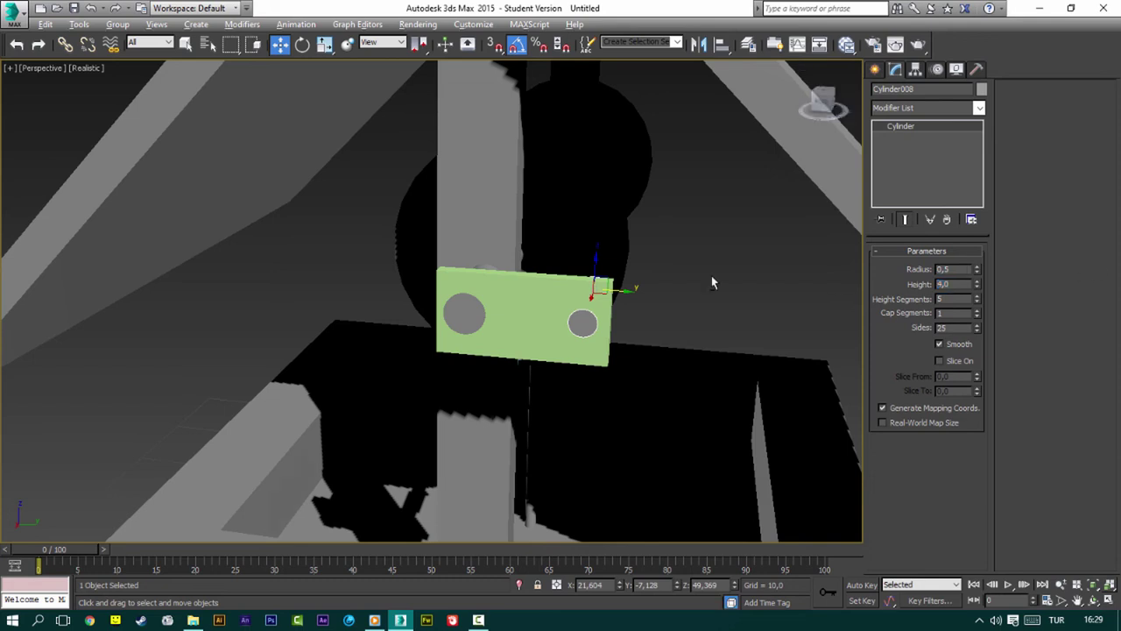
middle_click_drag(712, 282, 565, 290, "alt")
left_click_drag(584, 302, 645, 347)
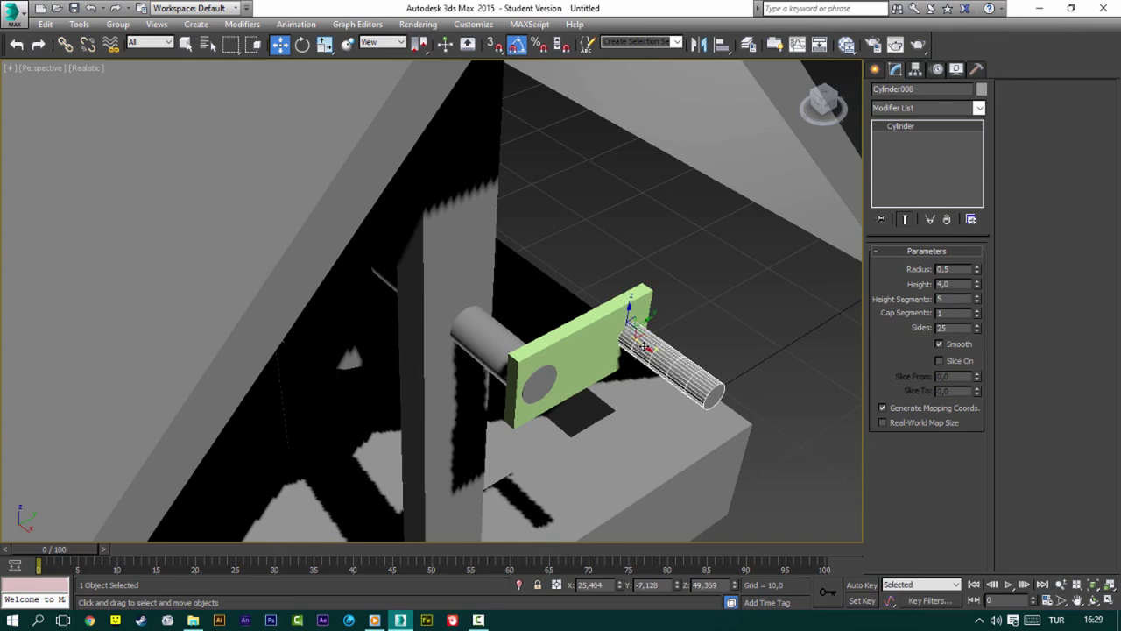
Step: Shorten the pin to height 3 and cap its end with a 0,6-radius, 0,25-high ring Cylinder009
type("3")
key("Return")
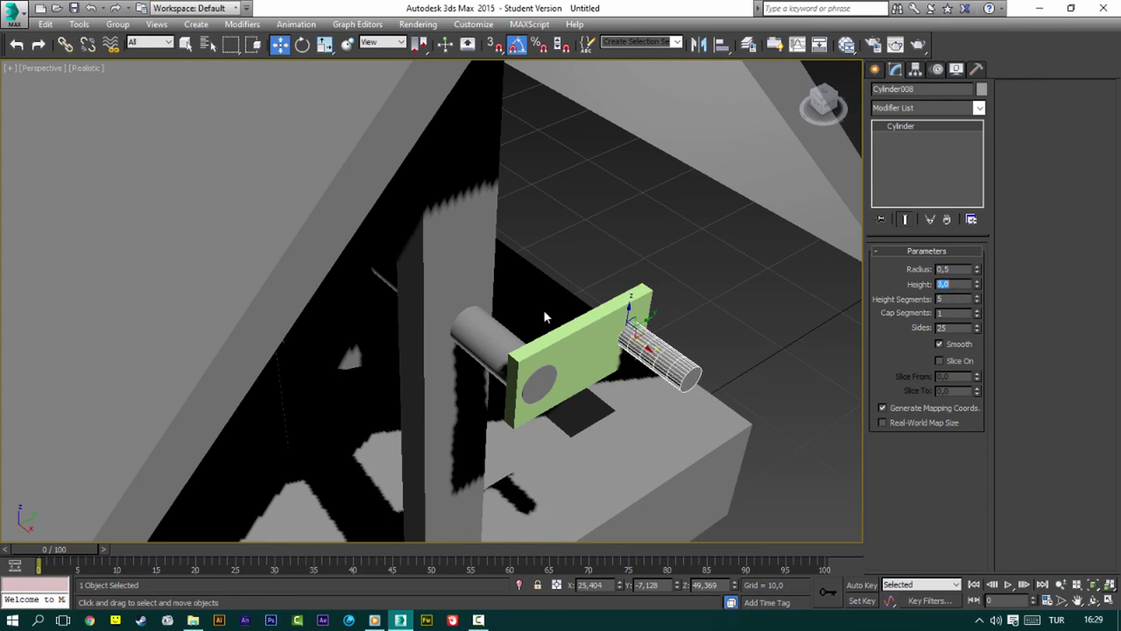
left_click_drag(642, 344, 696, 375, "shift")
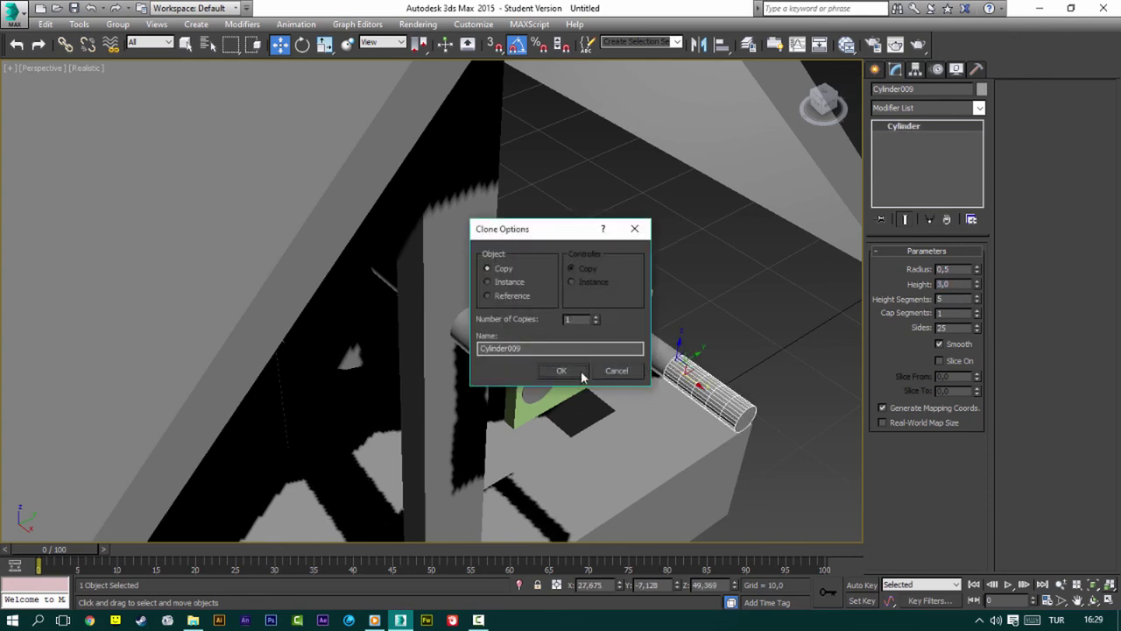
left_click(563, 371)
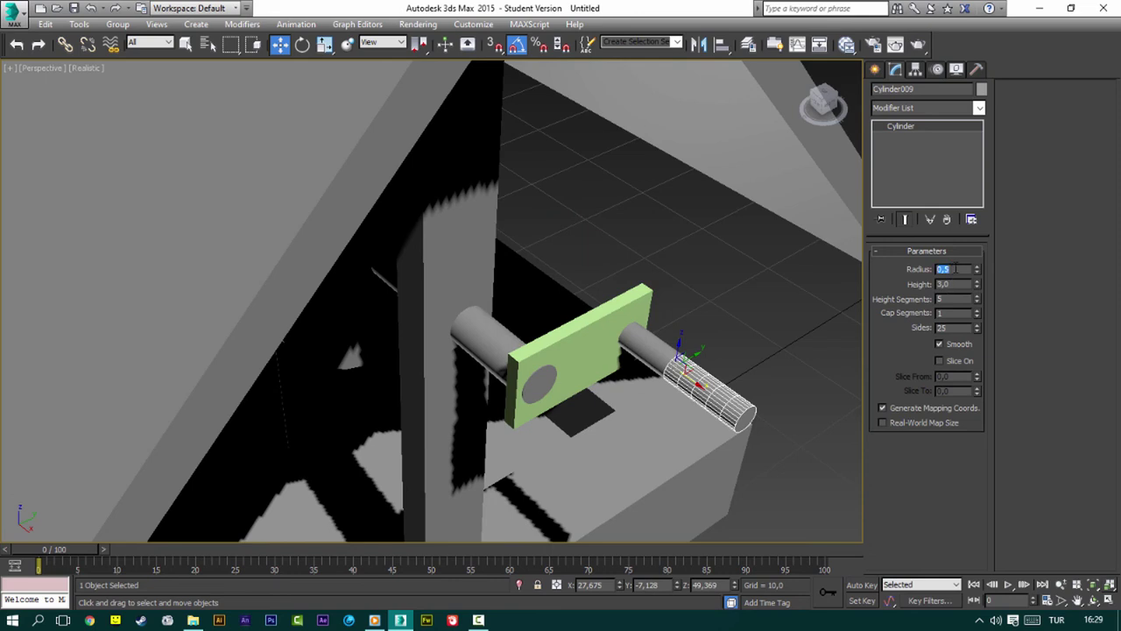
type("2,6")
key("Tab")
type("5")
key("Return")
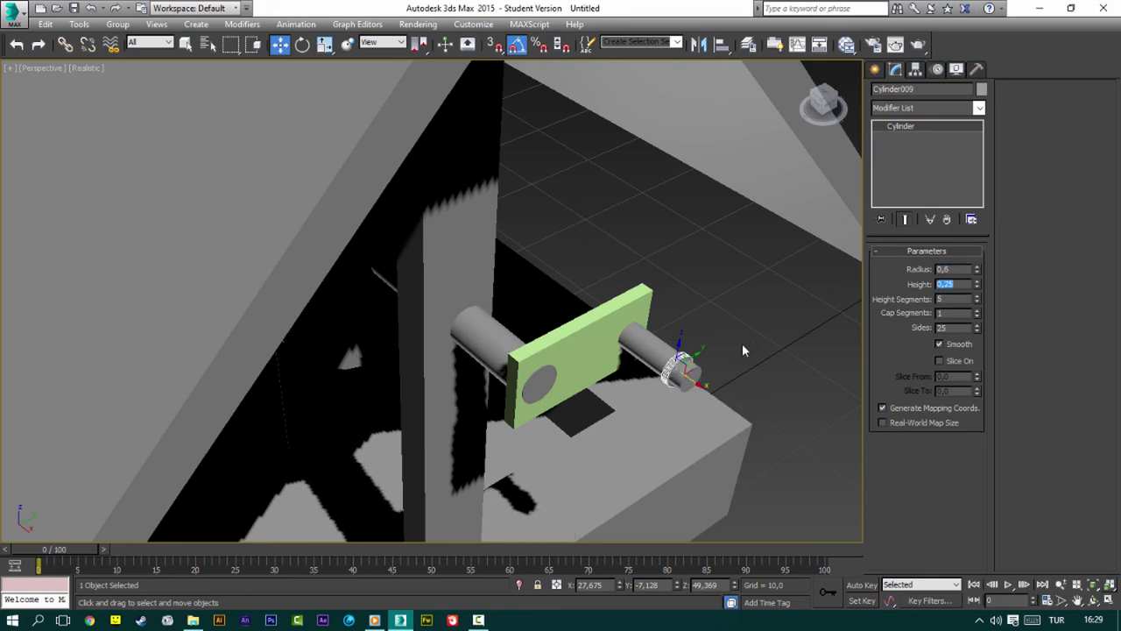
key("z")
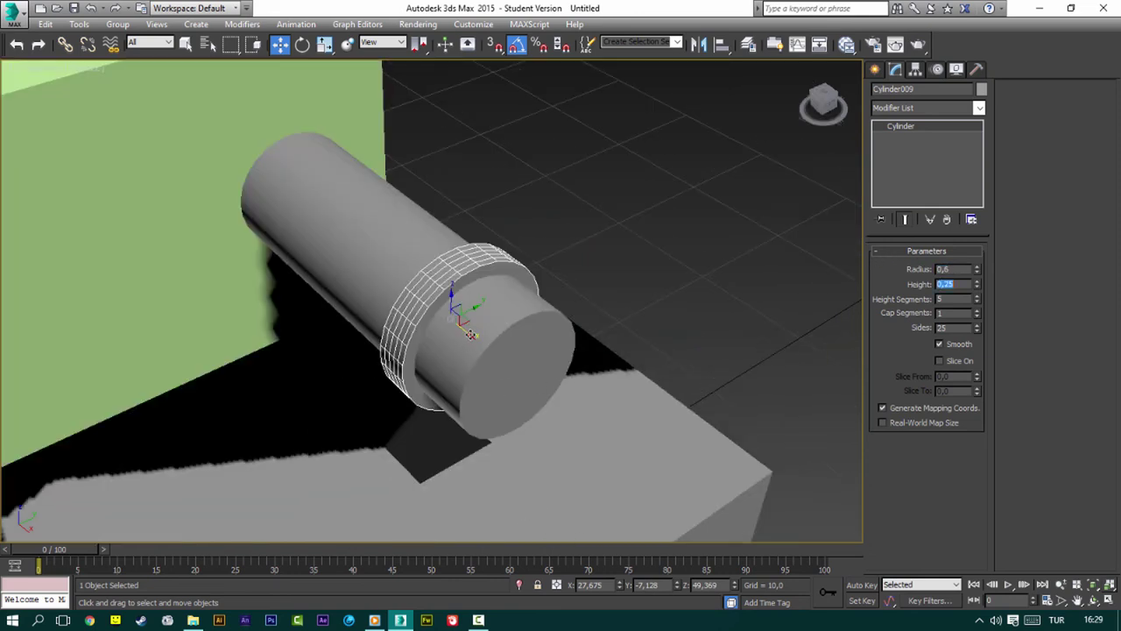
left_click_drag(471, 334, 532, 381)
scroll(535, 376, "down", 5)
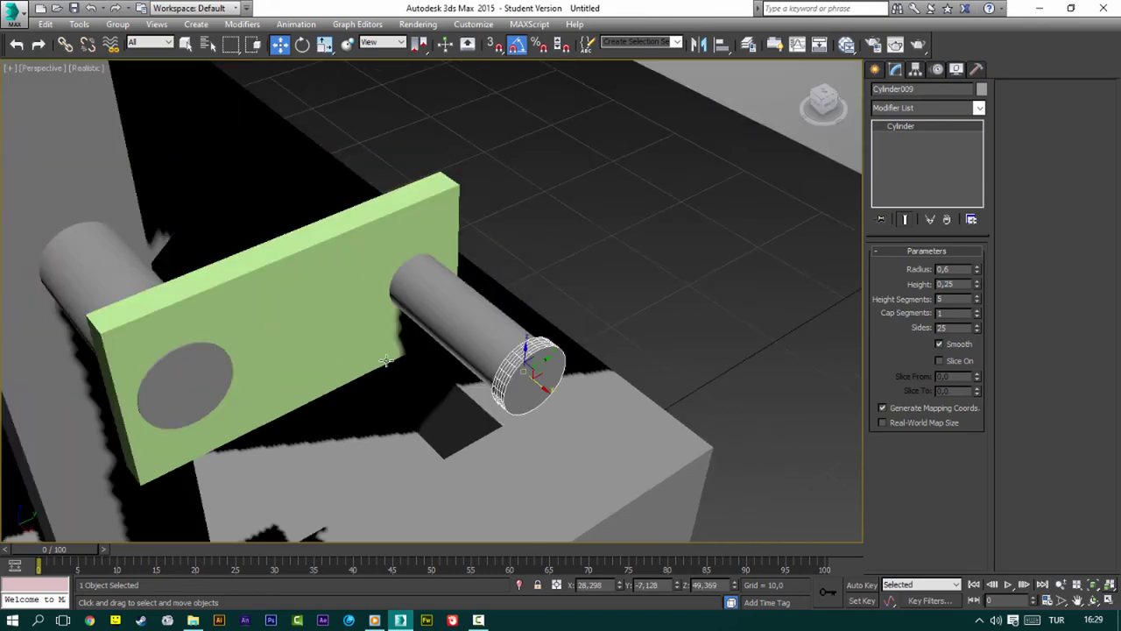
Step: Recolour the plate Box010 grey
left_click(386, 361)
left_click(982, 89)
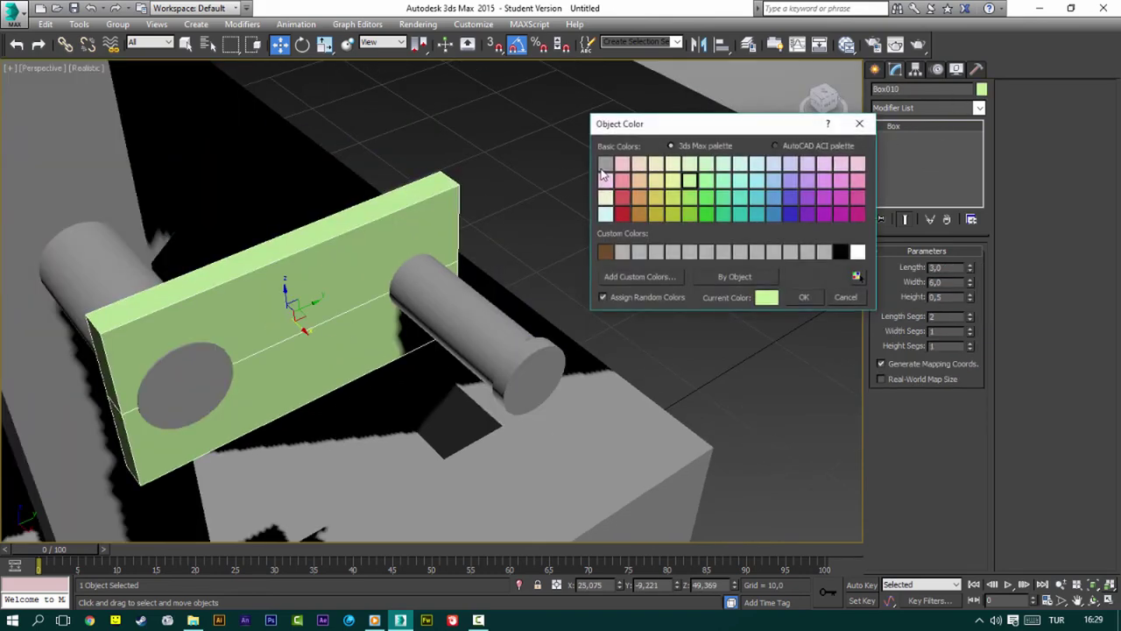
left_click(802, 297)
scroll(680, 343, "down", 5)
mouse_move(680, 343)
middle_mouse_down("alt")
mouse_move(526, 262)
mouse_move(467, 252)
mouse_move(445, 283)
mouse_move(463, 300)
middle_mouse_up("alt")
Step: Select a box in the scene and pick the Matte Dark Gray material
key("m")
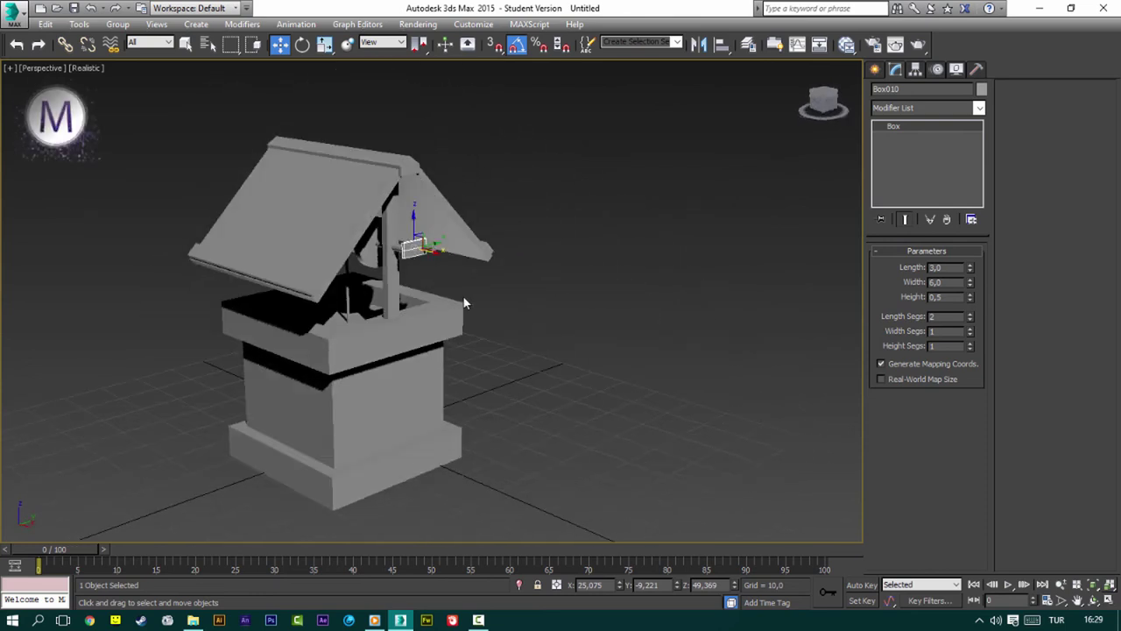
left_click(388, 377)
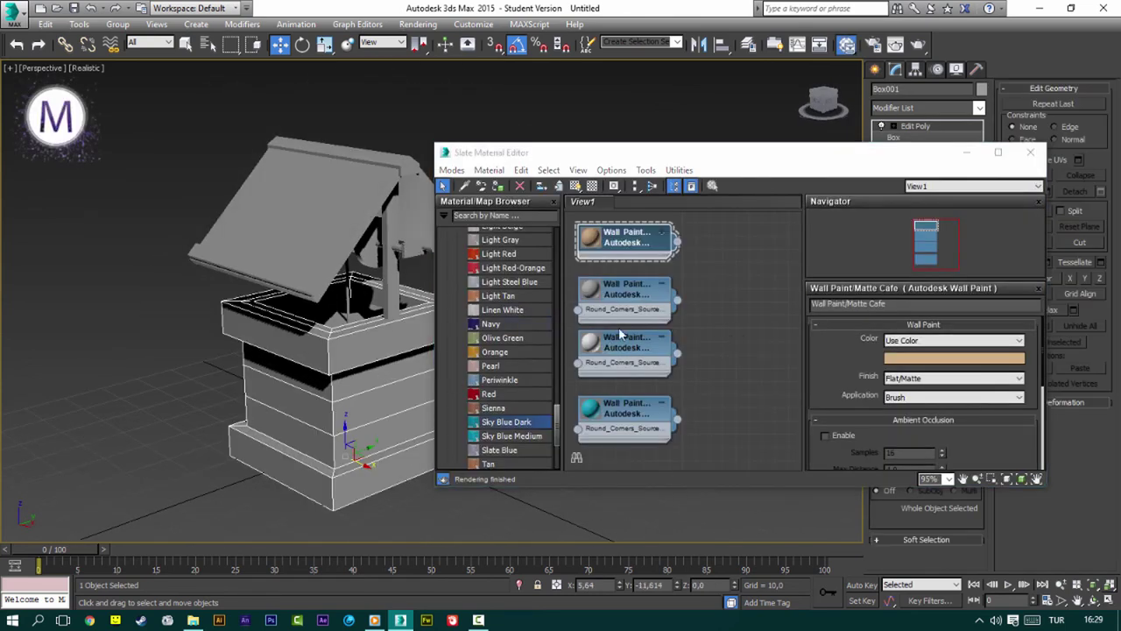
left_click(624, 292)
Step: Select the roof planks, ridge and roof panels
left_click(289, 219)
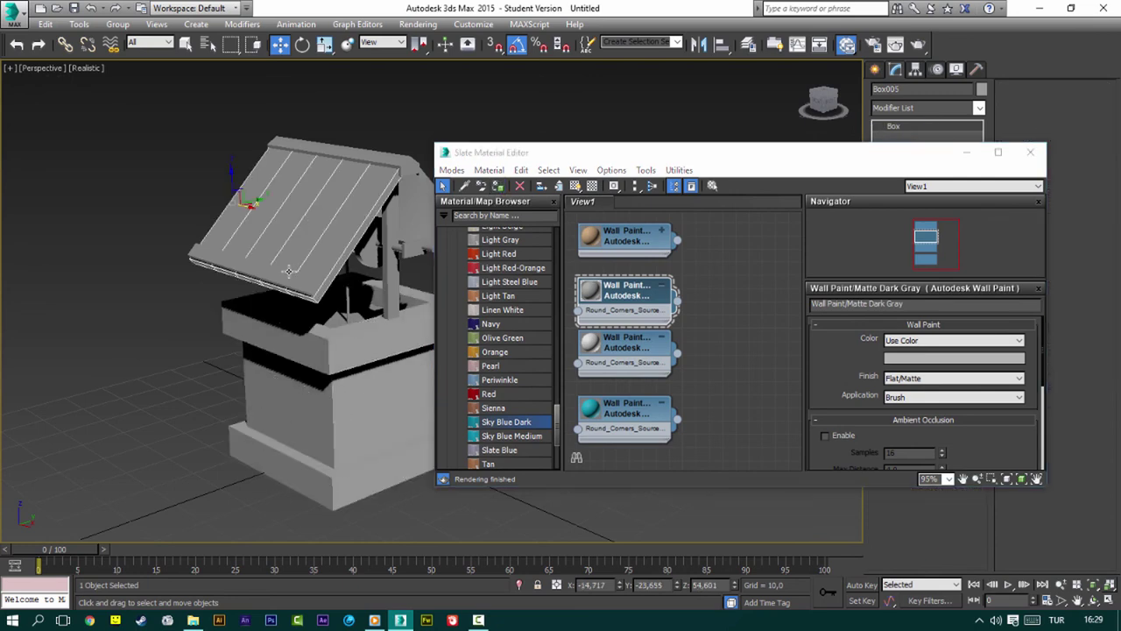
left_click(262, 263, "ctrl")
mouse_move(263, 262)
middle_mouse_down("alt")
mouse_move(179, 322)
mouse_move(254, 219)
middle_mouse_up("alt")
left_click(250, 210, "ctrl")
left_click(322, 251, "ctrl")
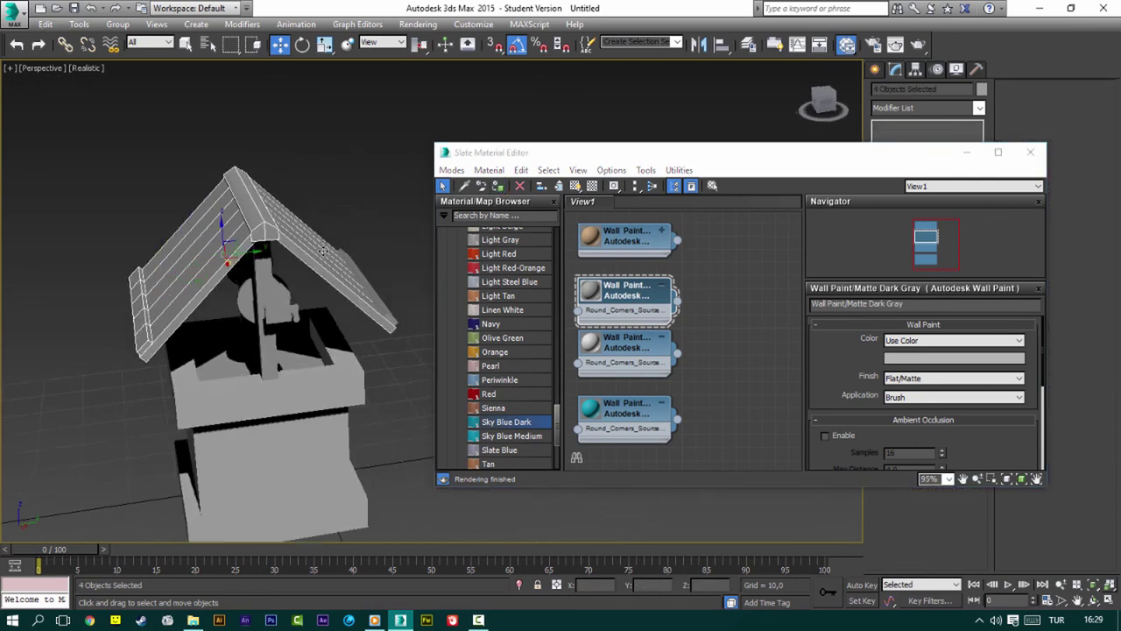
left_click(370, 281, "ctrl")
Step: Add both posts and the crank drum, then apply Matte Cafe tan to the selection
mouse_move(269, 305)
middle_mouse_down("alt")
mouse_move(289, 277)
mouse_move(353, 268)
middle_mouse_up("alt")
left_click(271, 293, "ctrl")
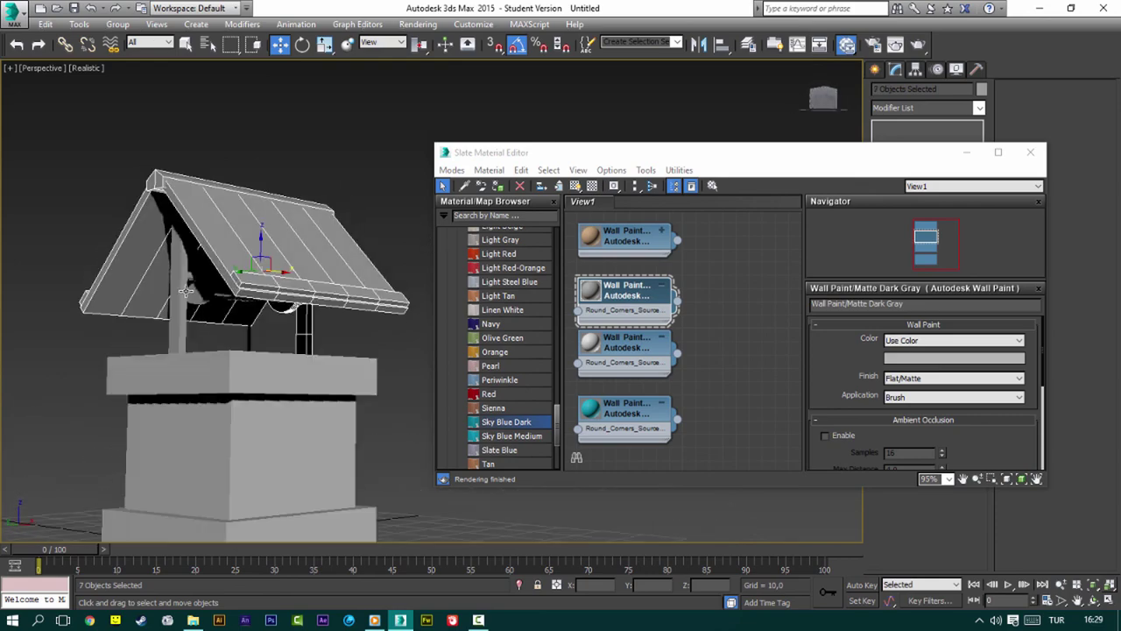
left_click(184, 289, "ctrl")
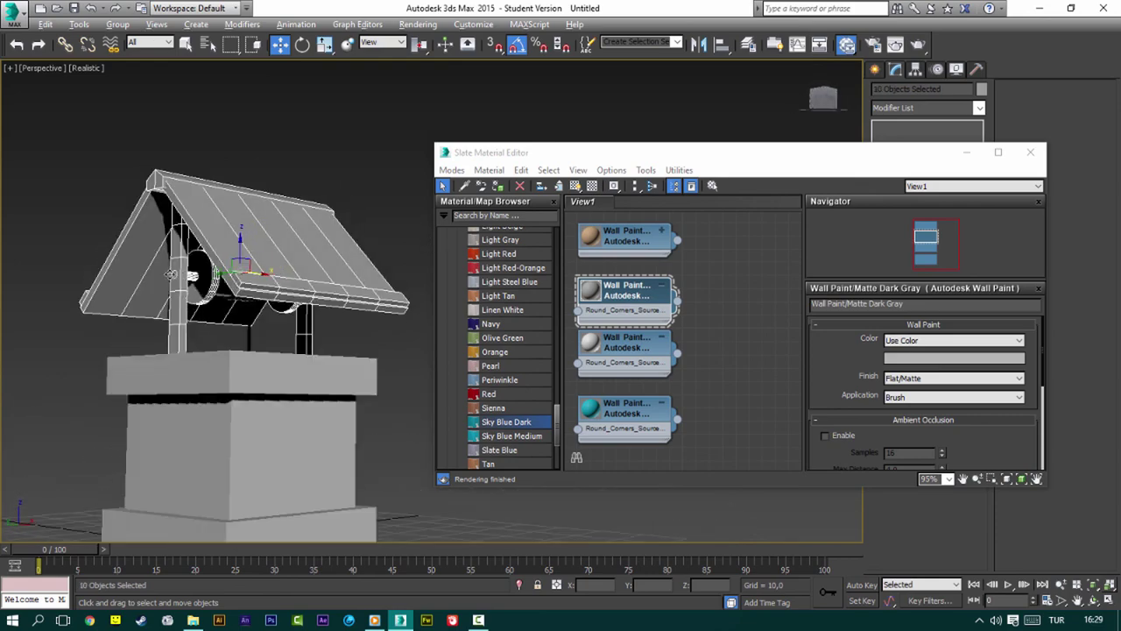
middle_click_drag(171, 274, 201, 271, "alt")
scroll(390, 280, "up", 5)
scroll(390, 280, "up", 3)
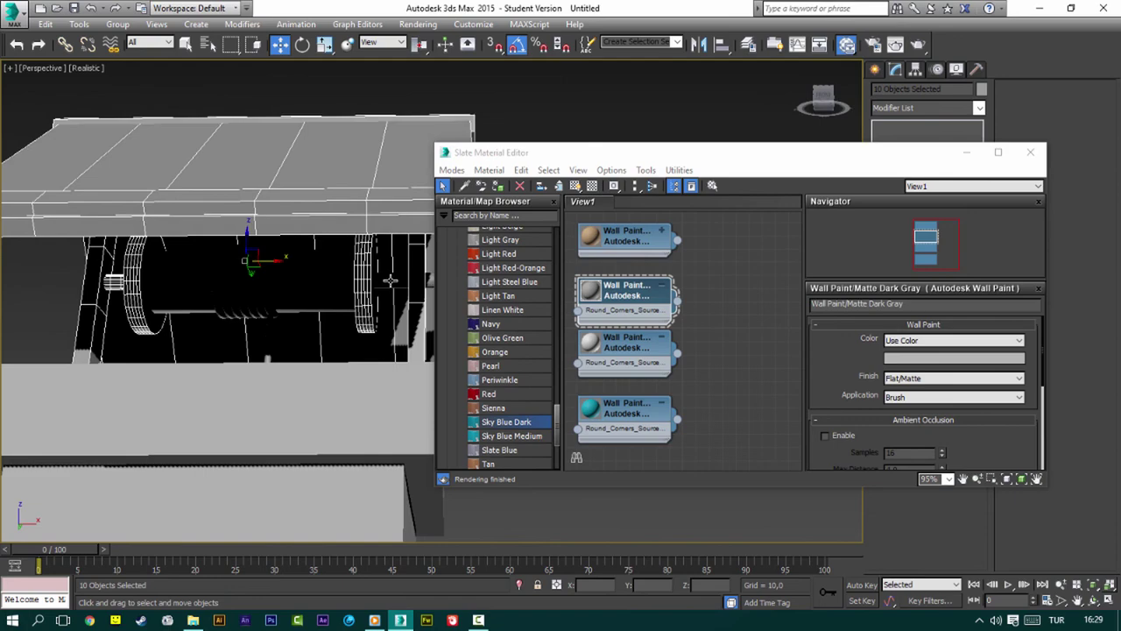
left_click(347, 279, "ctrl")
scroll(405, 318, "down", 5)
mouse_move(404, 317)
middle_mouse_down("alt")
mouse_move(313, 360)
mouse_move(315, 331)
middle_mouse_up("alt")
left_click(624, 236)
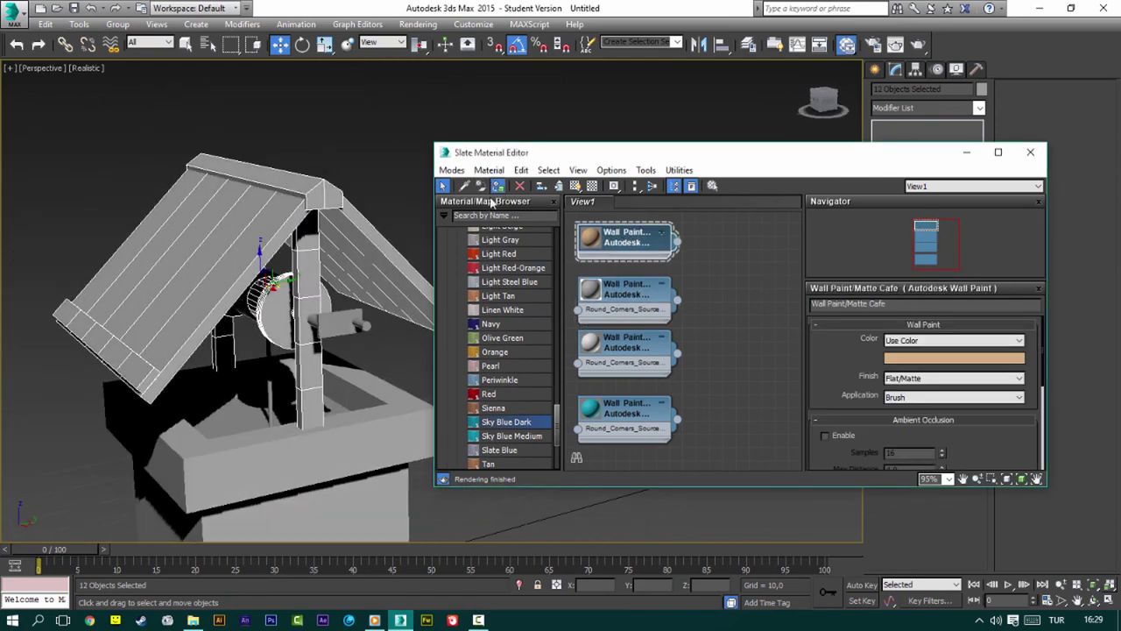
left_click(497, 185)
Step: Give the crank plate, axle and drum group the Matte Cool White material
left_click(325, 305)
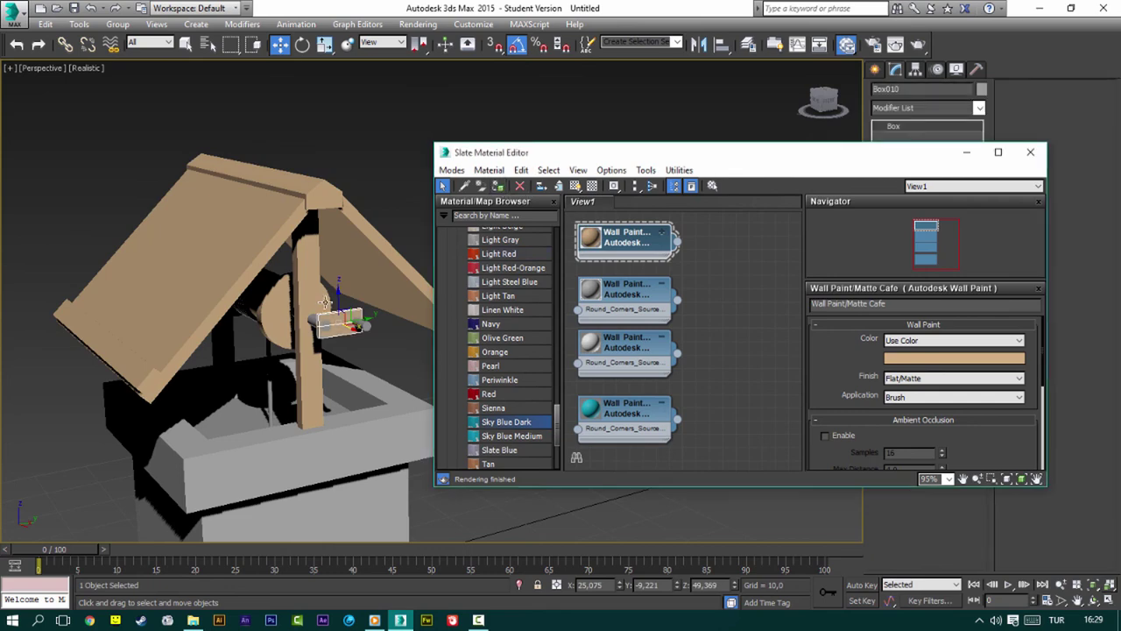
mouse_move(325, 305)
middle_mouse_down("alt")
mouse_move(335, 322)
mouse_move(232, 328)
middle_mouse_up("alt")
left_click(340, 327)
left_click(235, 331)
left_click(637, 341)
left_click(638, 342)
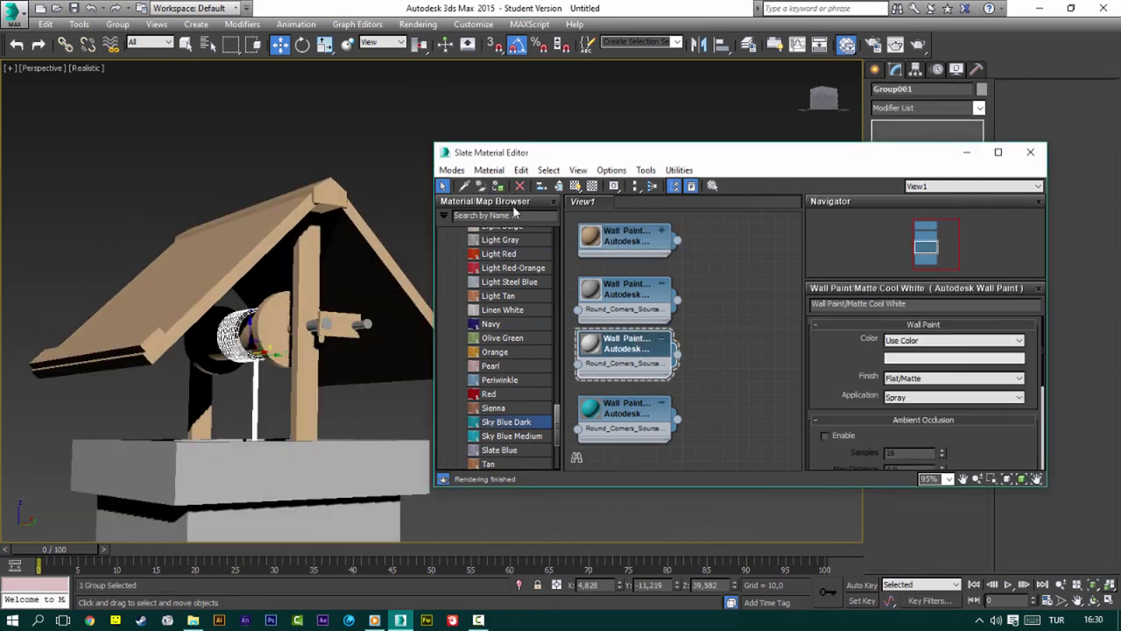
Step: Apply Sky Blue Dark to the water box and close the material editor
middle_click_drag(364, 290, 329, 438, "alt")
left_click(327, 438)
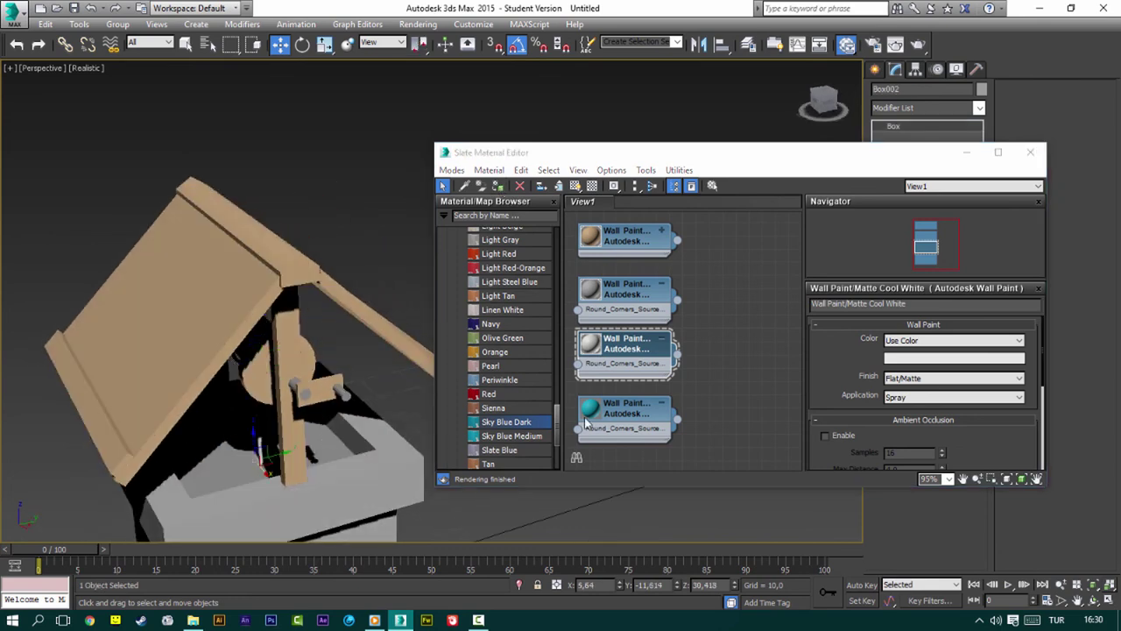
left_click(644, 415)
left_click(500, 187)
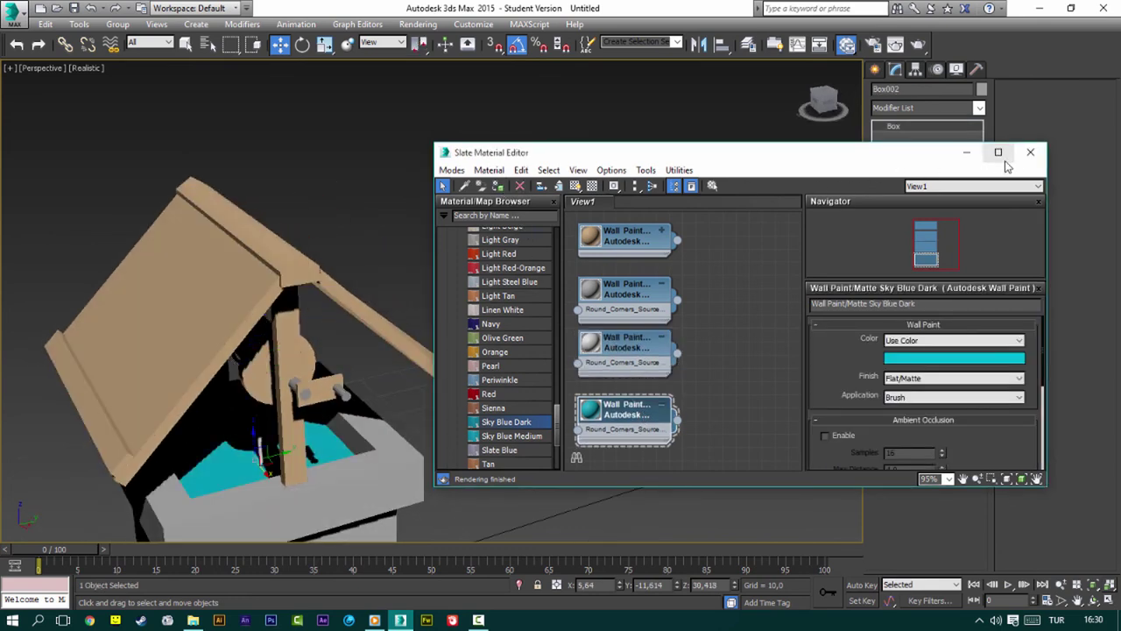
left_click(1030, 151)
mouse_move(747, 307)
middle_mouse_down("alt")
mouse_move(493, 450)
mouse_move(464, 394)
middle_mouse_up("alt")
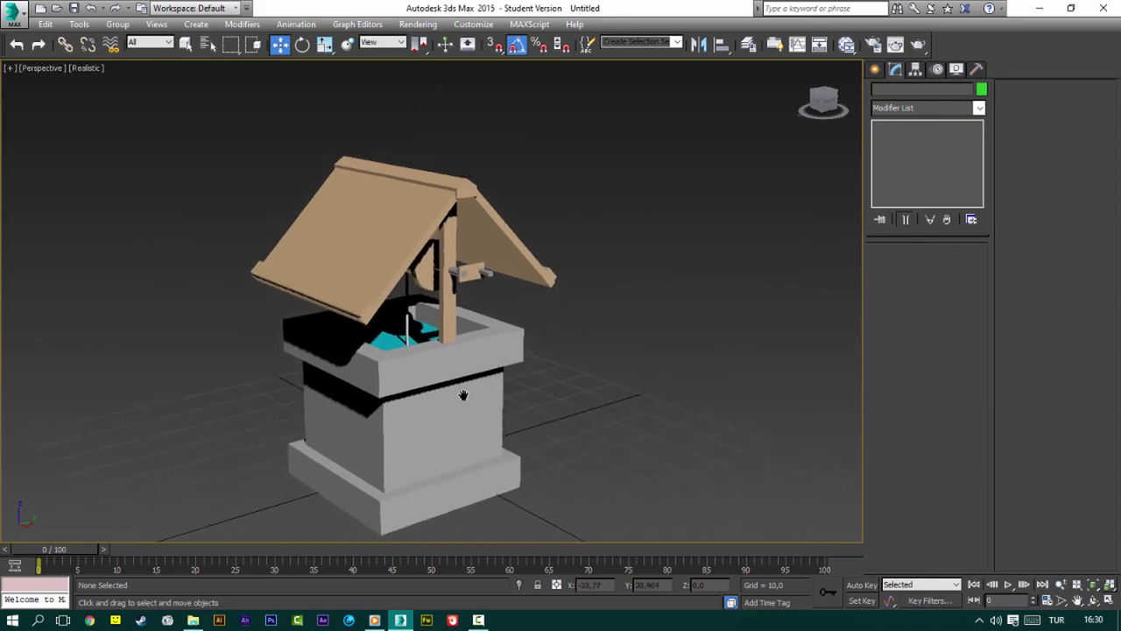